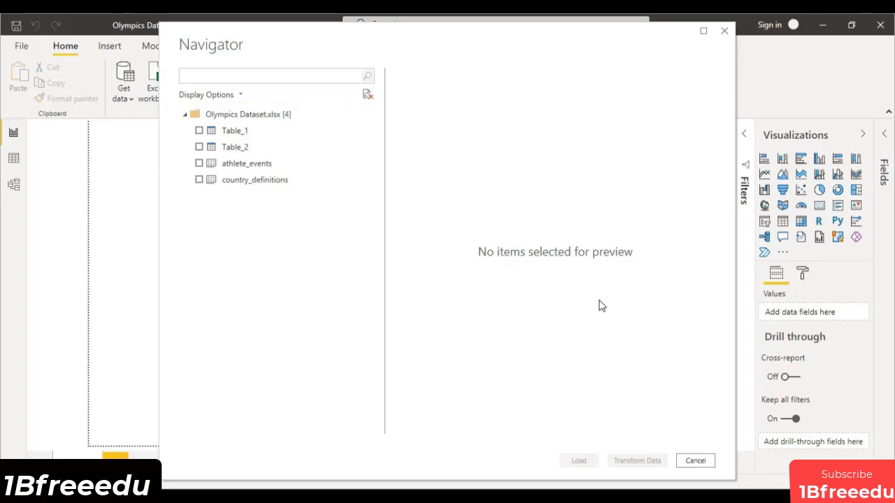
Step: Preview the country_definitions and athlete_events sheets of the Olympics Dataset workbook, examining their columns and the NOC codes they share
drag(270, 44, 501, 72)
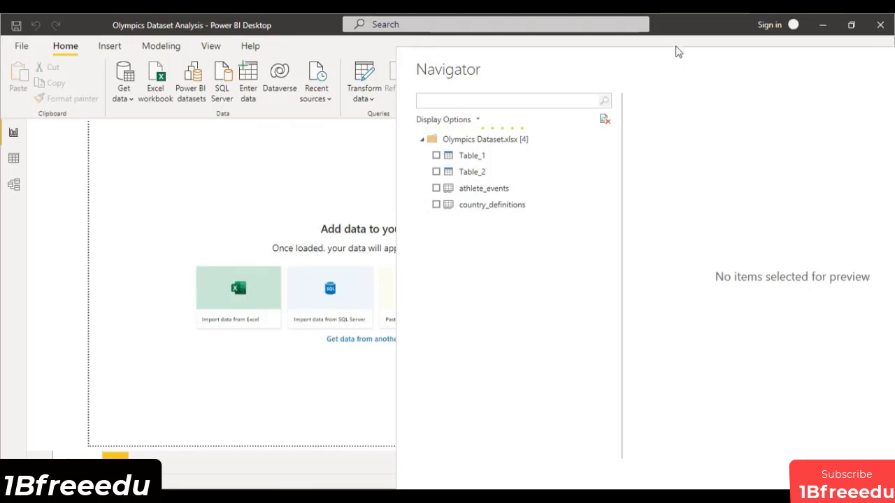
drag(677, 58, 431, 44)
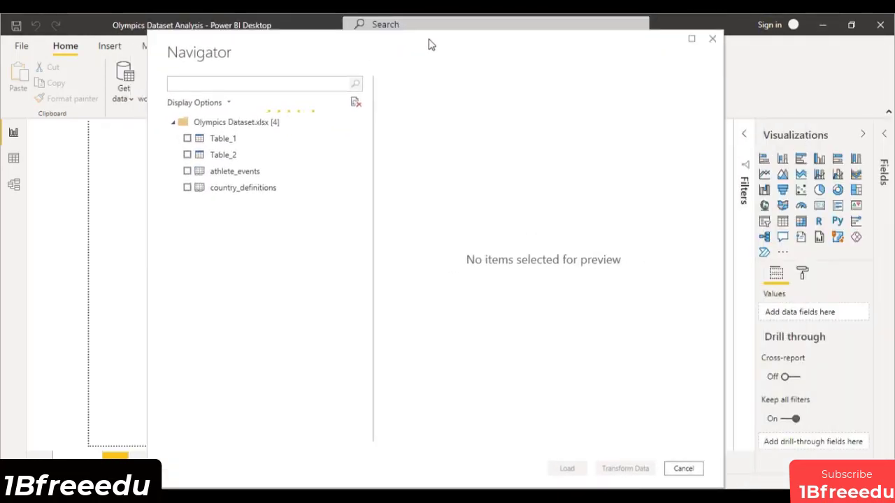
click(228, 194)
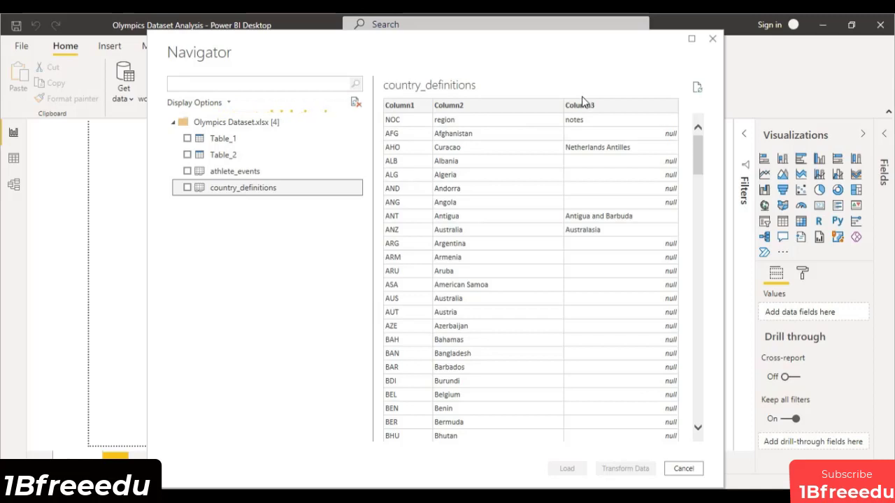
click(227, 178)
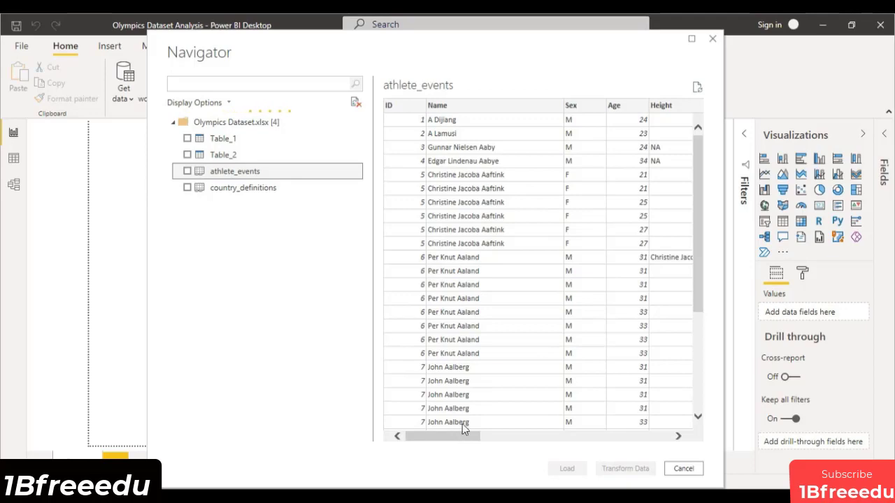
scroll(496, 339, down, 5)
scroll(497, 338, up, 4)
scroll(497, 339, down, 5)
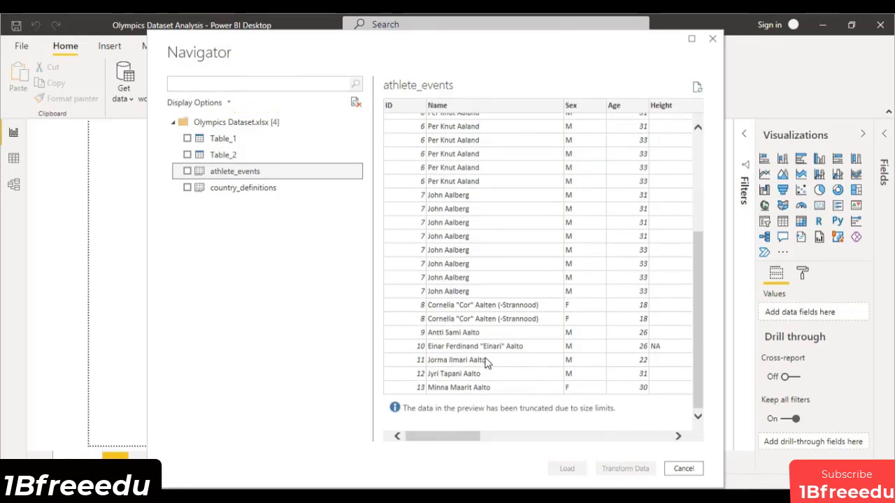
scroll(488, 364, up, 5)
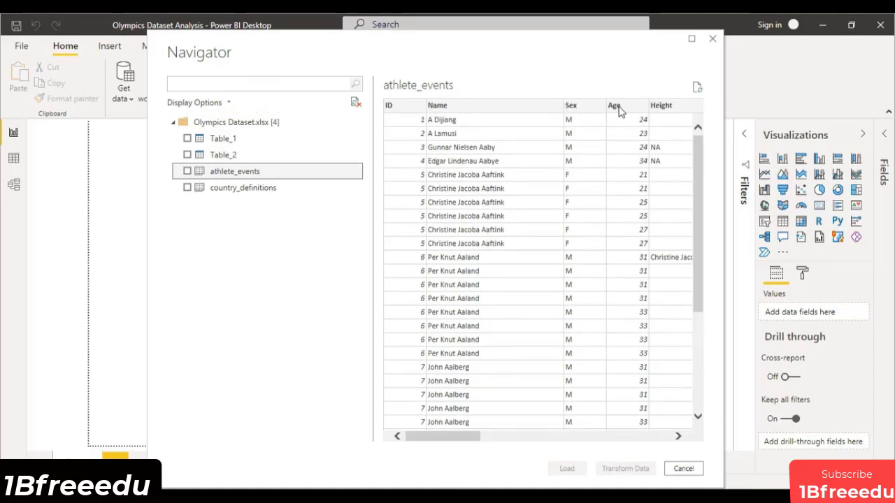
click(474, 437)
drag(474, 437, 532, 432)
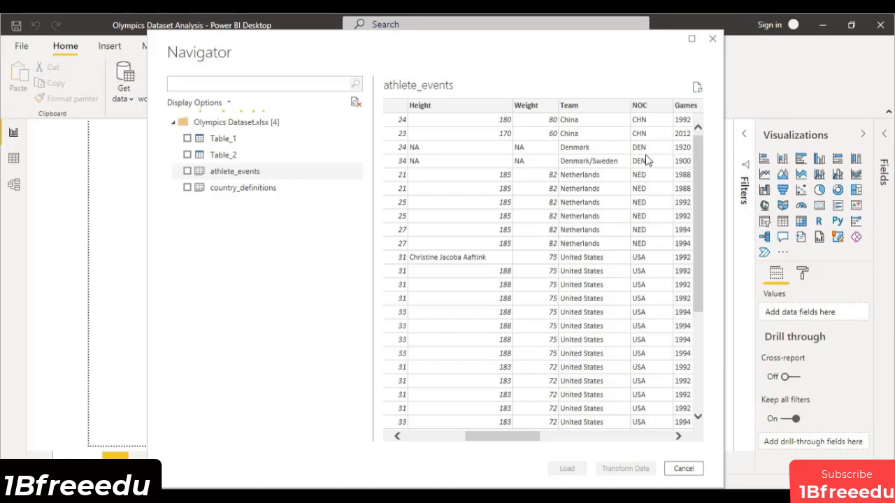
click(264, 193)
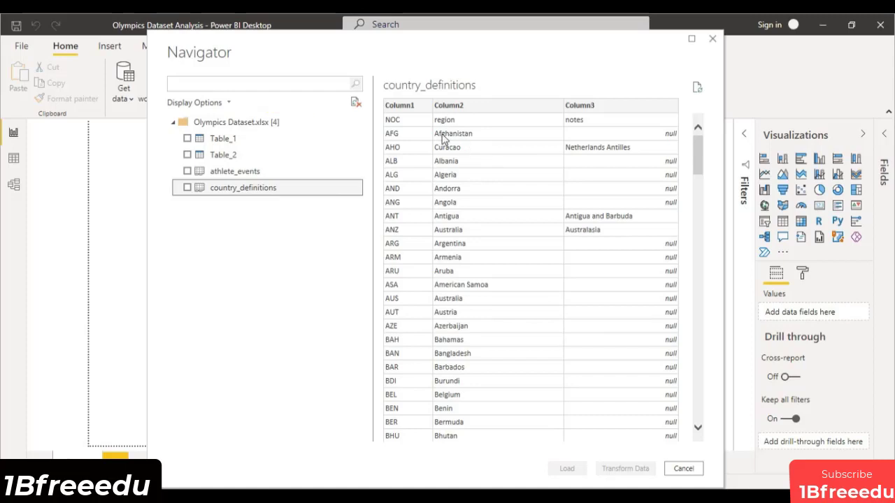
click(252, 172)
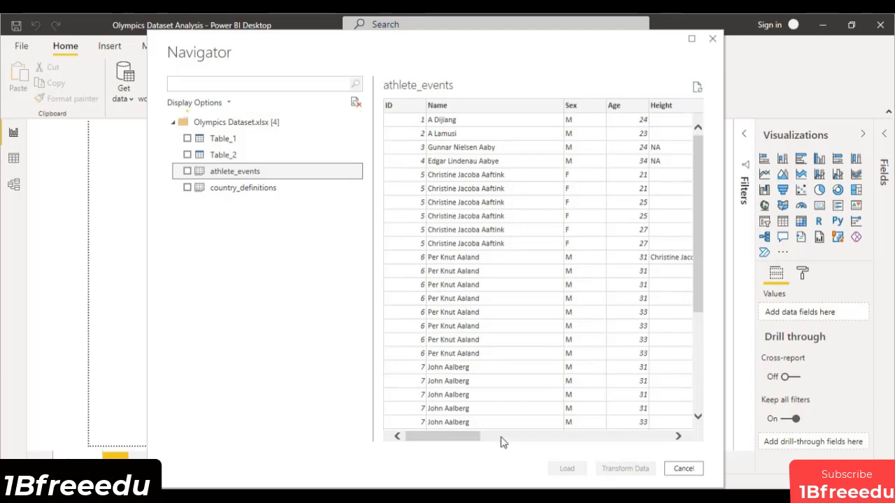
drag(460, 435, 454, 458)
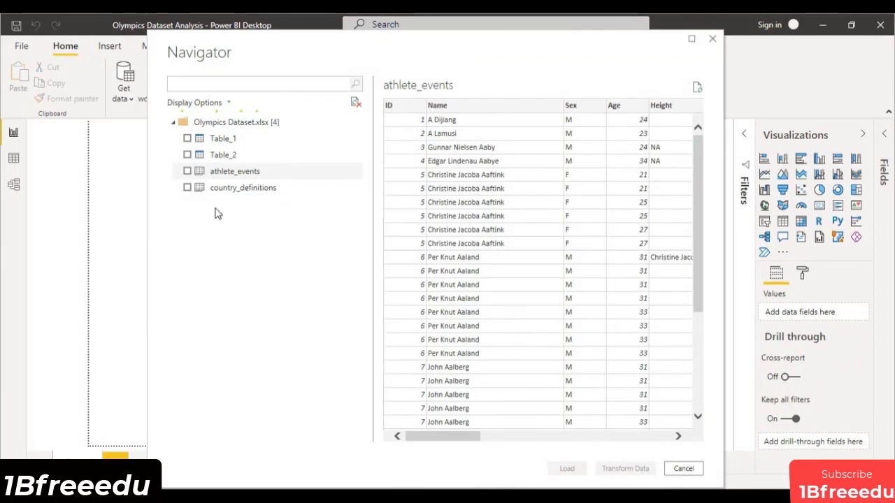
Step: Choose the athlete_events and country_definitions sheets for import and open them for data transformation
click(188, 171)
click(187, 187)
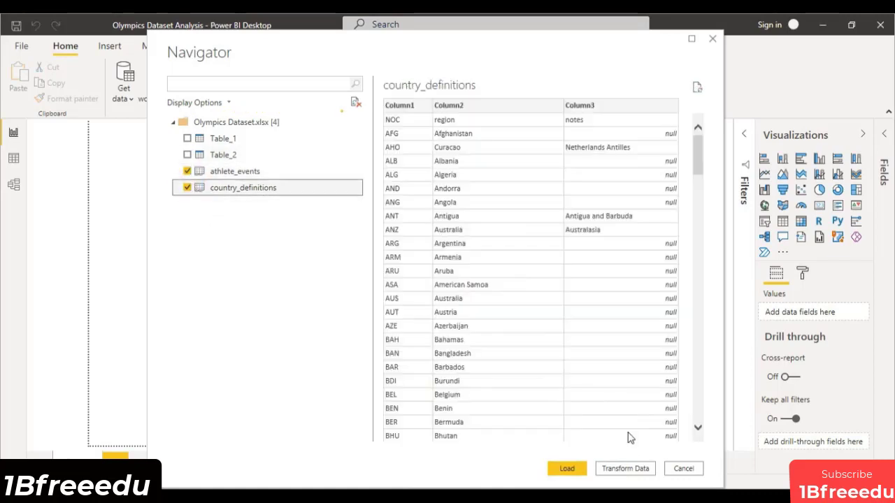
click(627, 468)
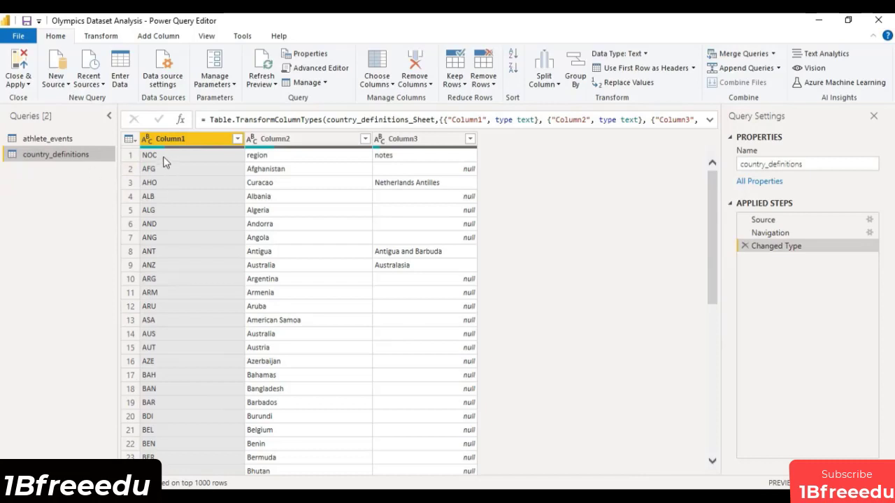
Step: Promote the first row of the country_definitions query to column headers
click(417, 142)
click(316, 139)
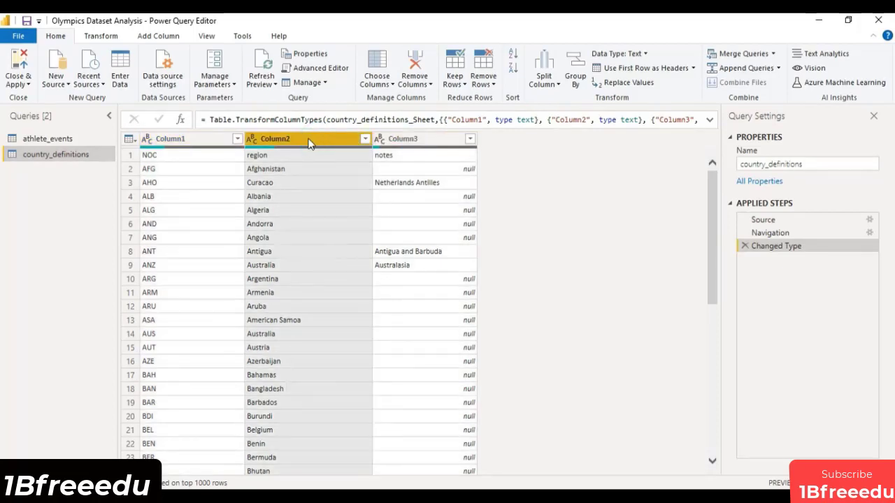
ctrl+click(193, 139)
ctrl+click(392, 139)
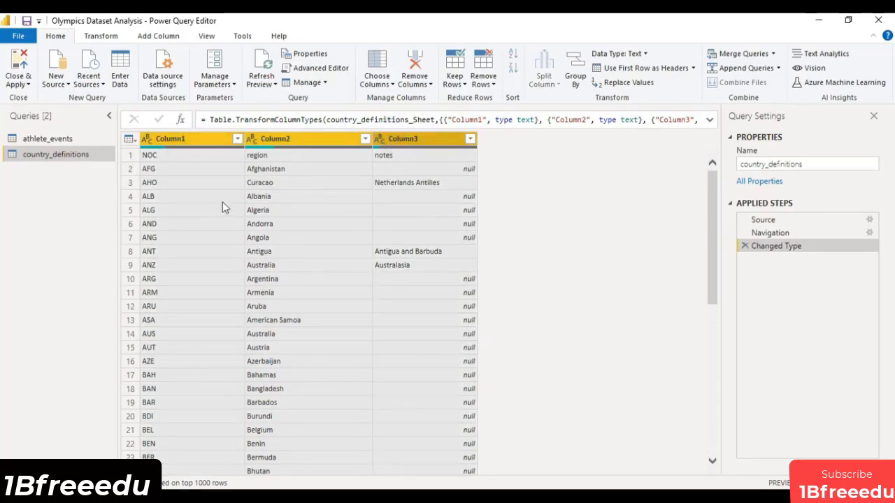
click(114, 39)
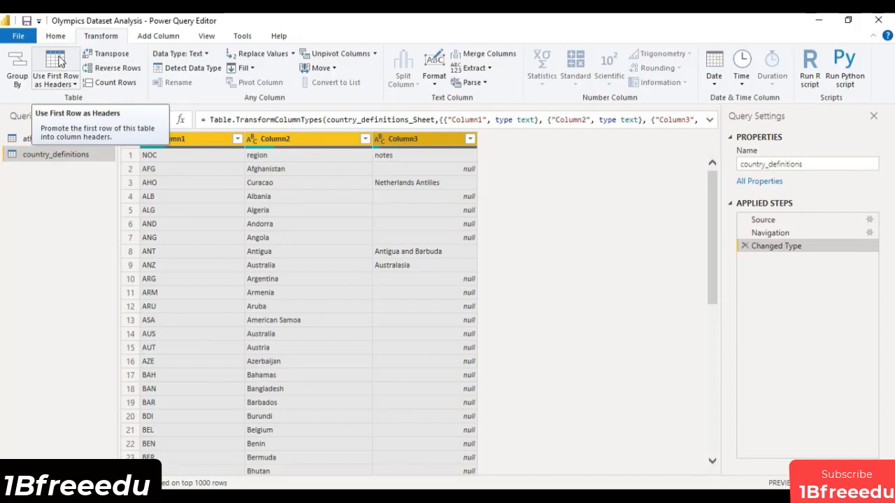
click(61, 61)
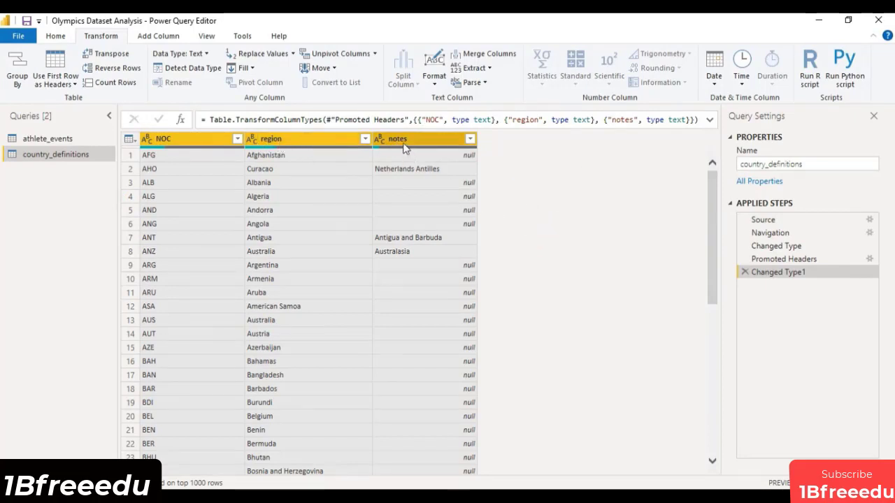
Step: Remove the notes column from the country_definitions query
click(352, 139)
click(433, 139)
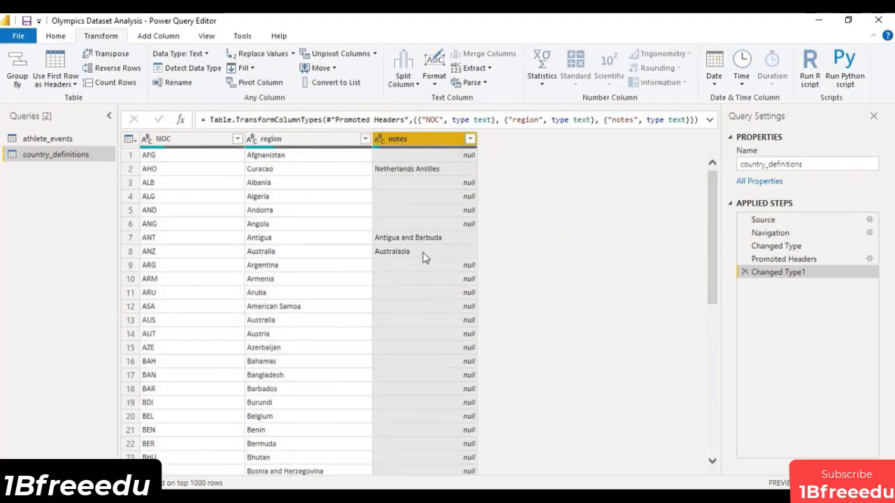
scroll(460, 252, down, 5)
scroll(461, 253, up, 5)
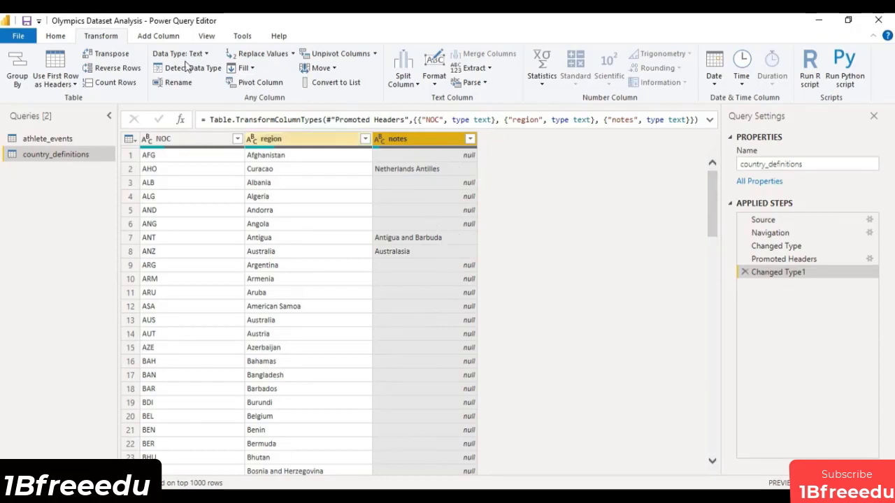
click(60, 39)
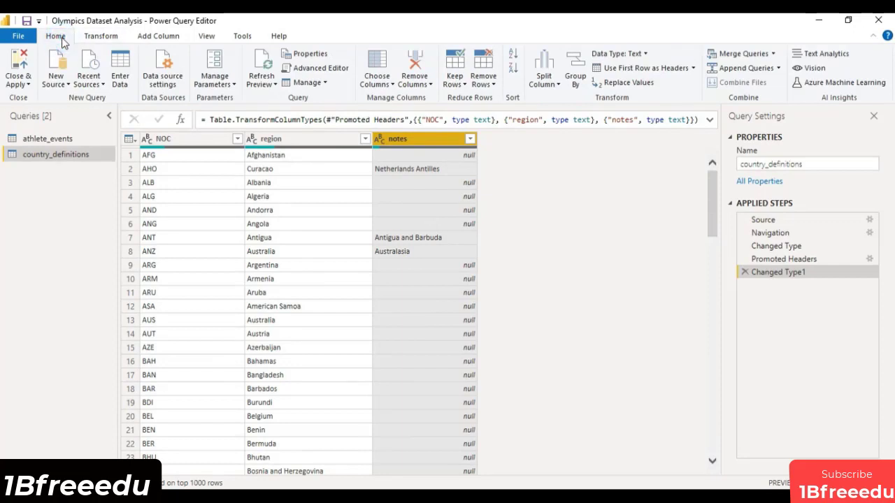
click(411, 62)
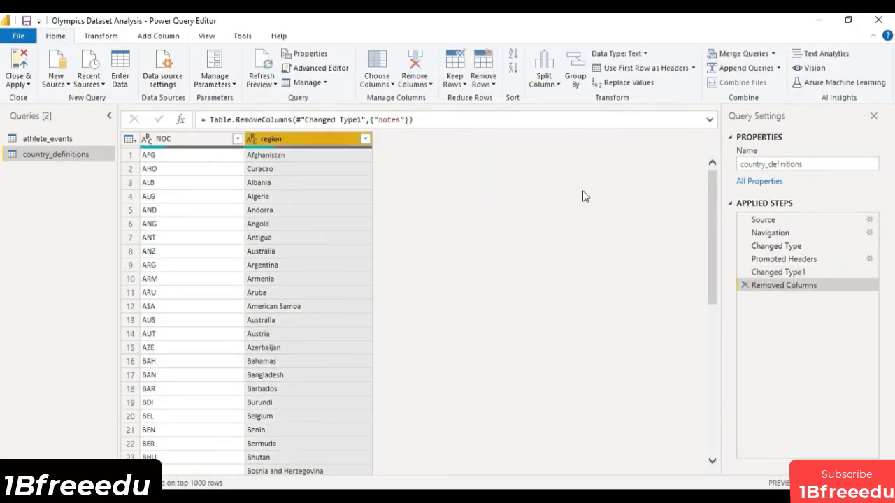
Step: Rename the region column of the country_definitions query to Country
double_click(269, 139)
text(C)
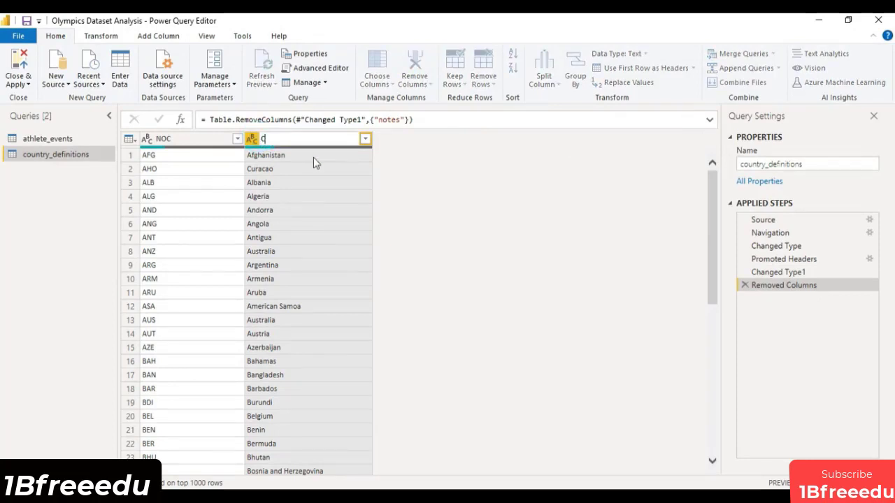
text(ountry)
key(Return)
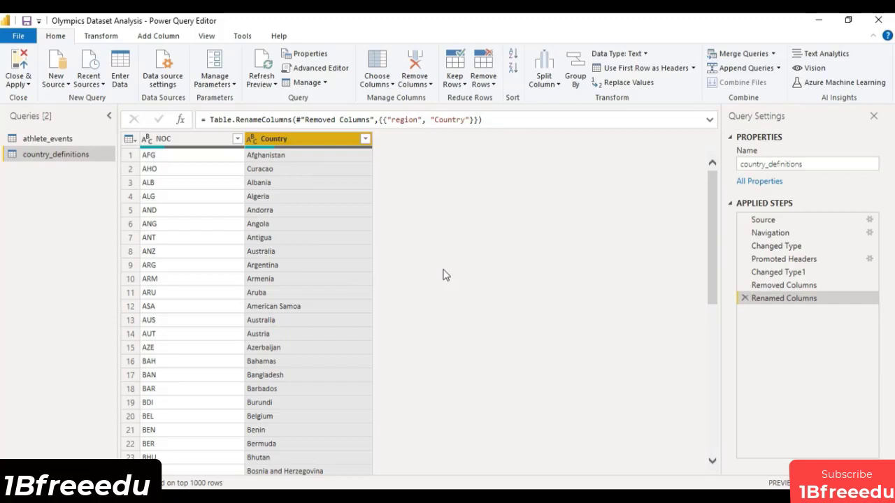
Step: Remove the ID, Height, Weight, Team, Games, City and Event columns from the athlete_events query
click(32, 139)
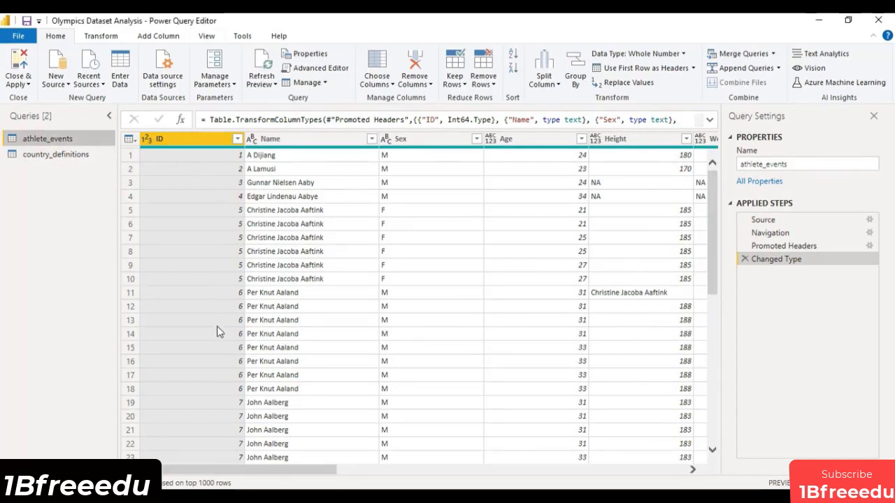
drag(326, 473, 419, 471)
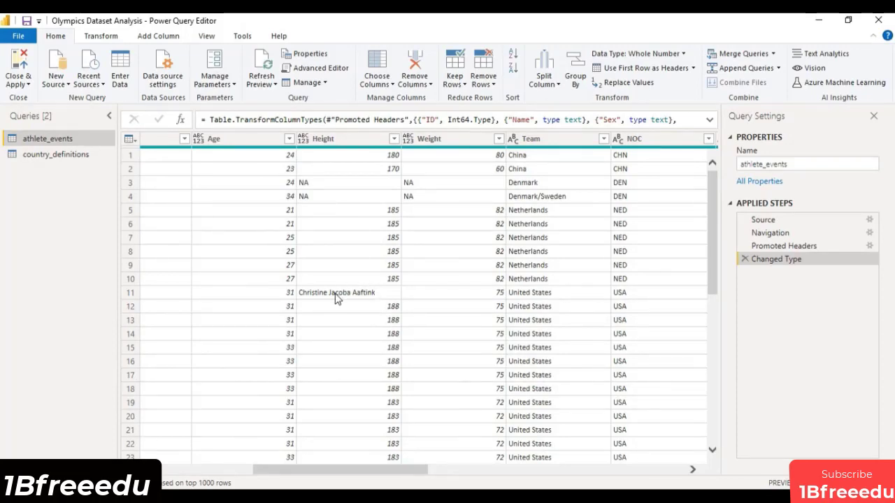
scroll(404, 289, down, 7)
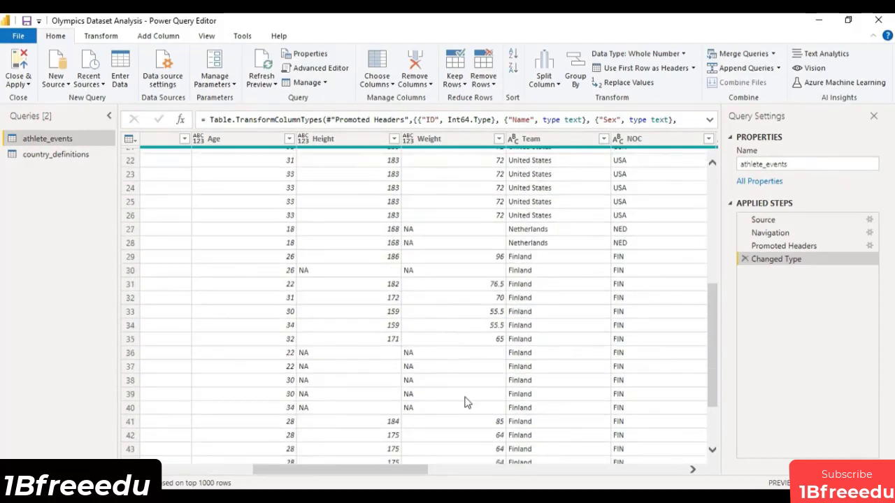
scroll(467, 402, up, 7)
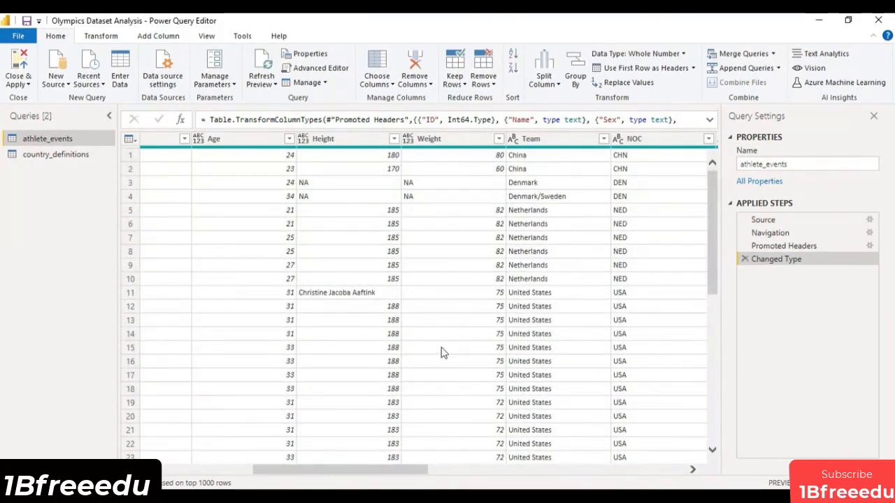
click(359, 139)
ctrl+click(418, 141)
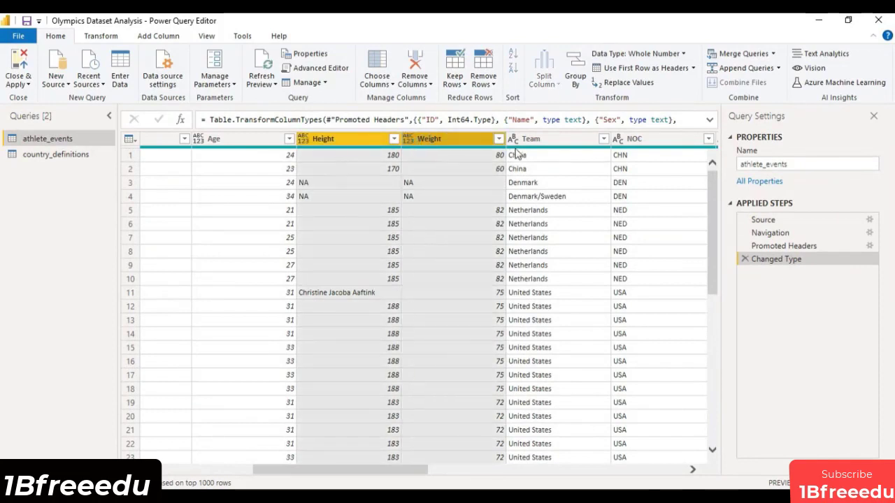
ctrl+click(553, 139)
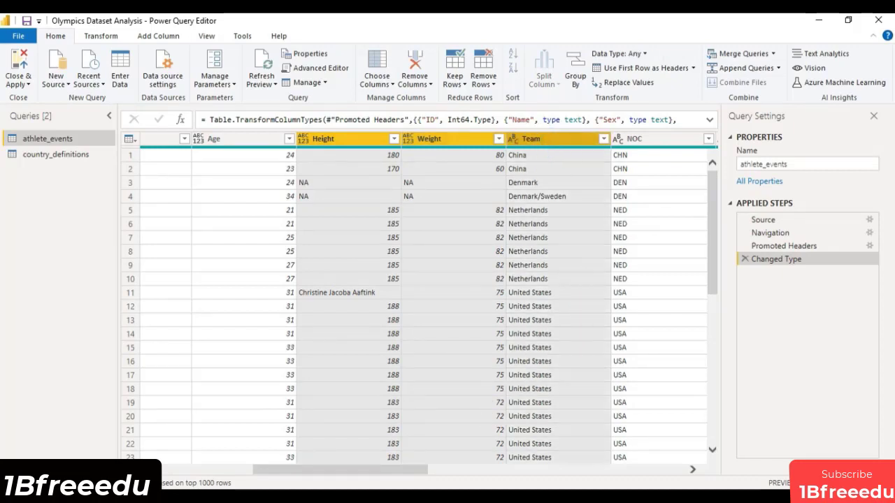
drag(350, 470, 474, 471)
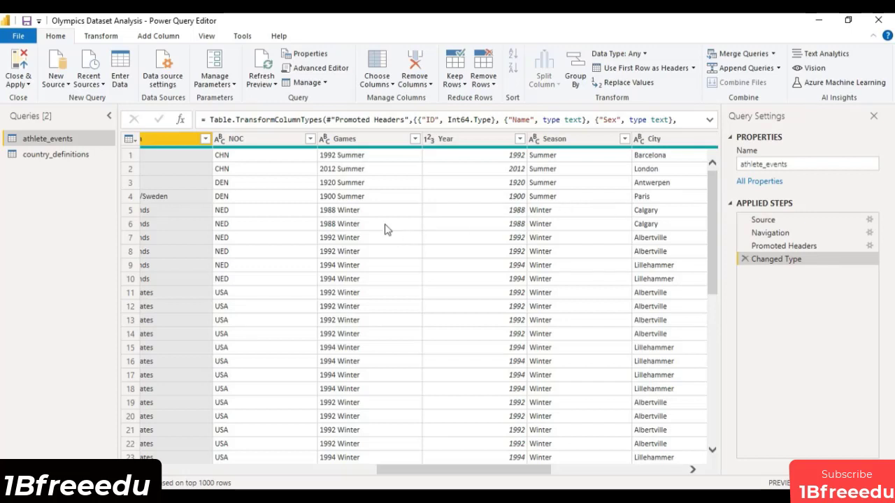
click(369, 139)
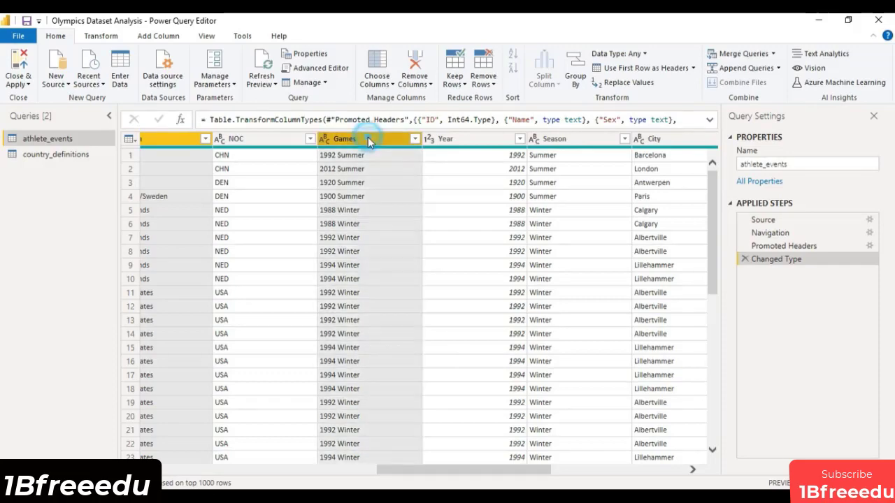
drag(540, 473, 624, 470)
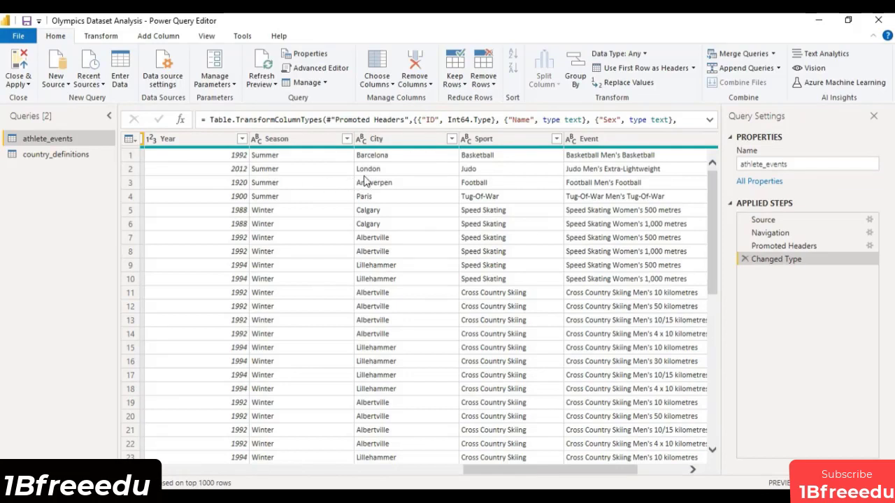
click(396, 143)
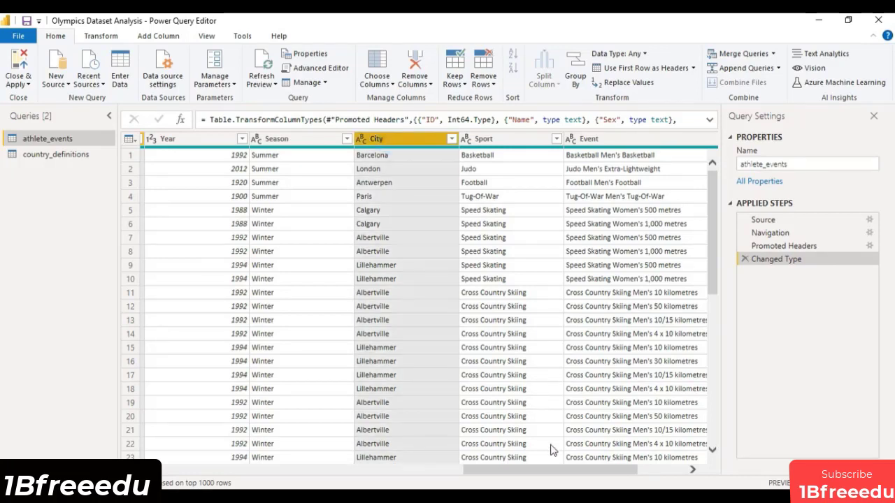
scroll(565, 475, right, 3)
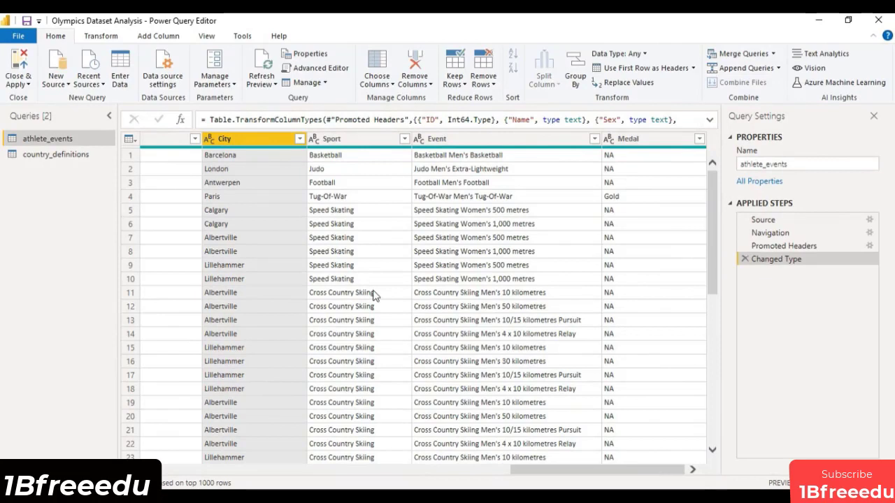
click(545, 140)
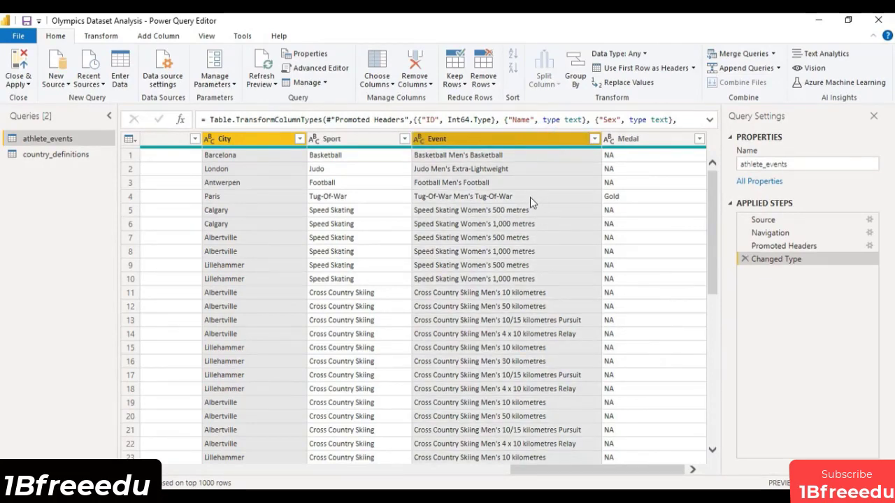
click(417, 64)
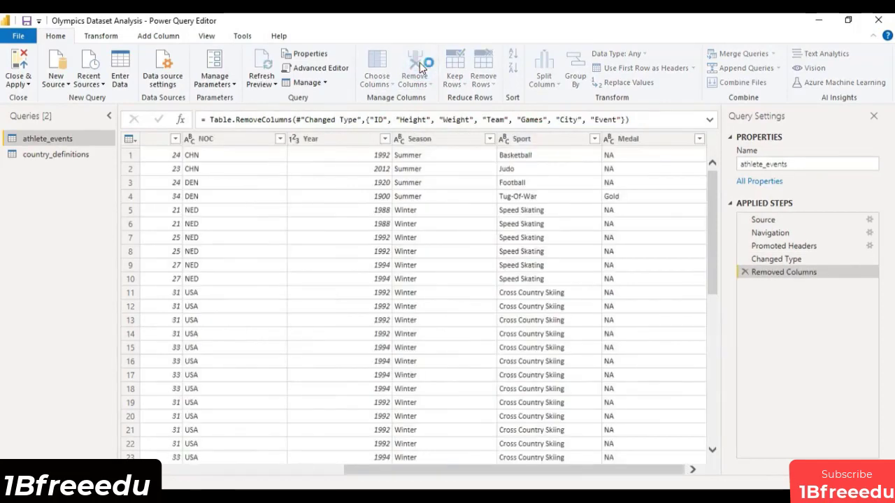
Step: Rename the Sex column of the athlete_events query to Gender
drag(569, 472, 175, 461)
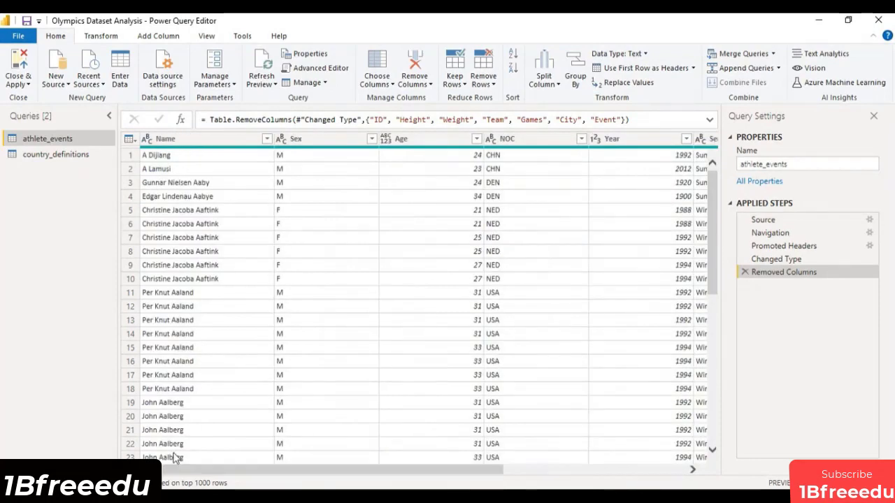
double_click(301, 139)
text(Gender)
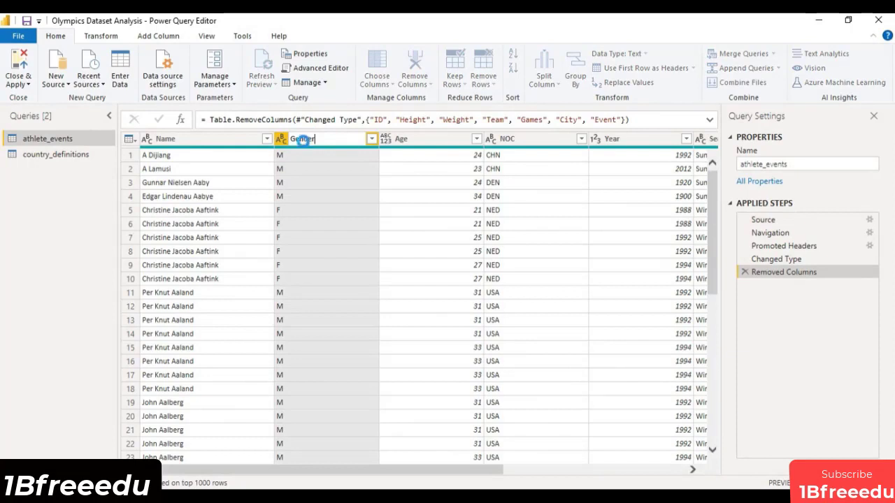
key(Return)
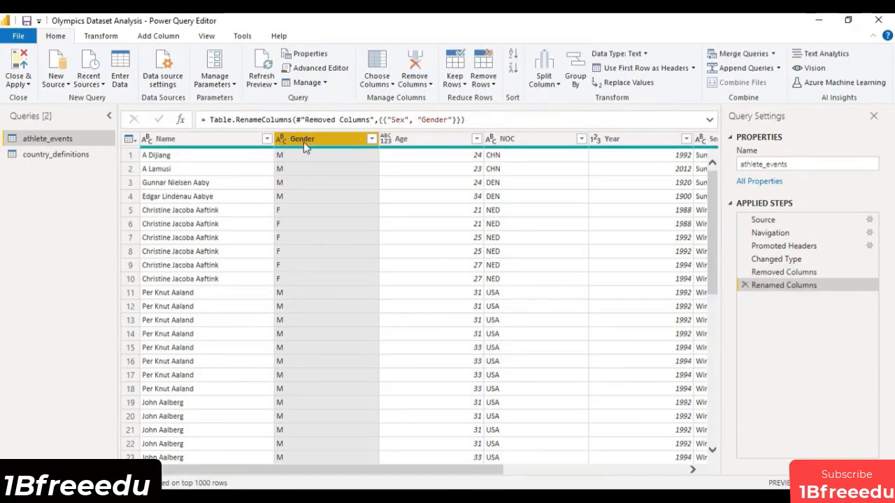
Step: Replace the value M with Male in the Gender column of the athlete_events query
drag(394, 468, 319, 463)
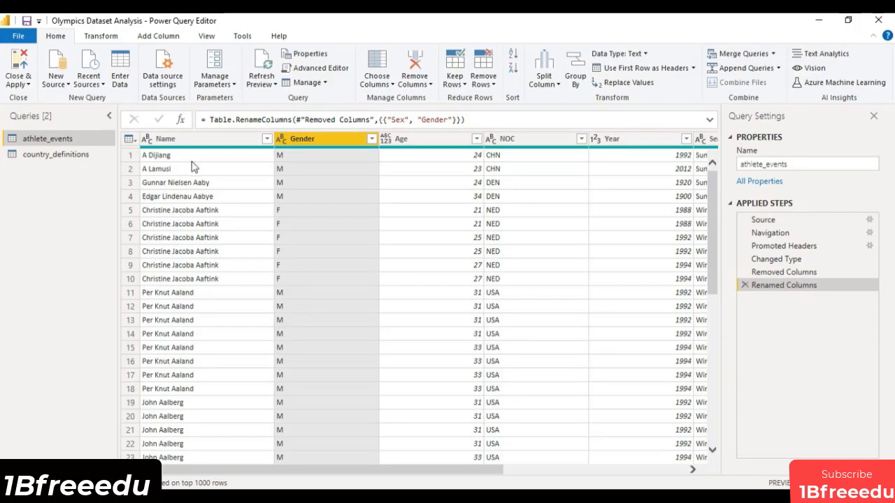
click(114, 36)
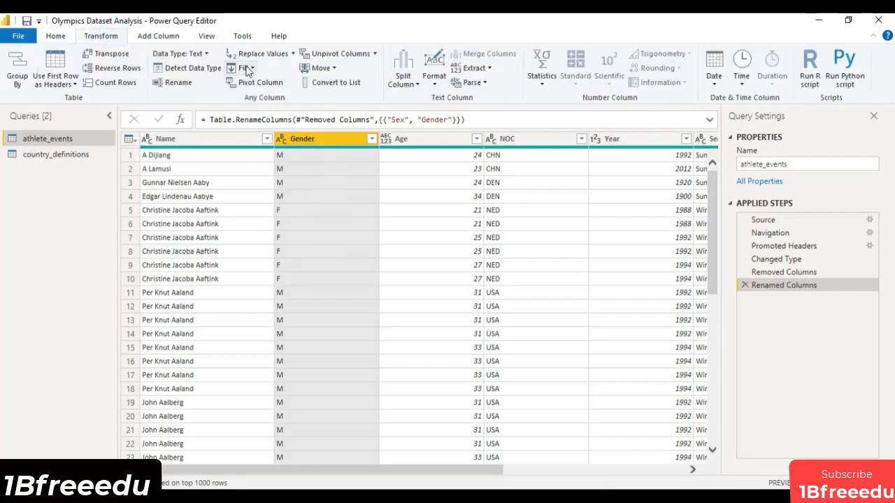
click(292, 54)
click(259, 68)
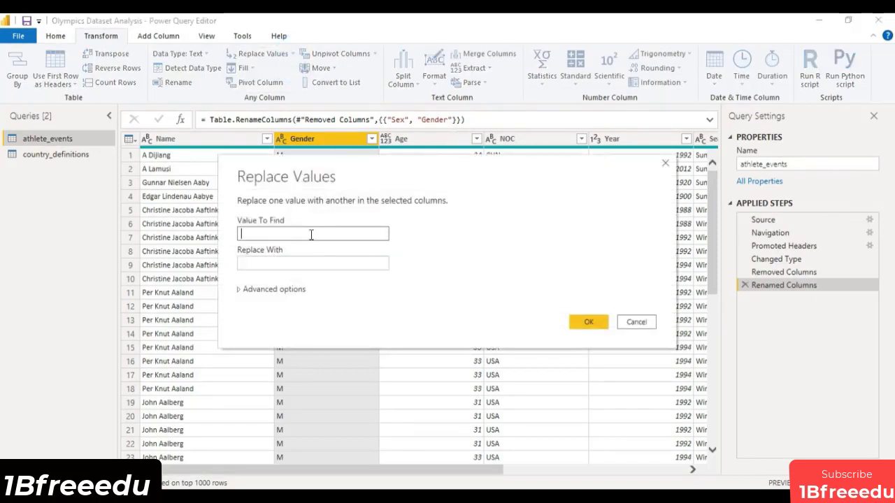
click(323, 266)
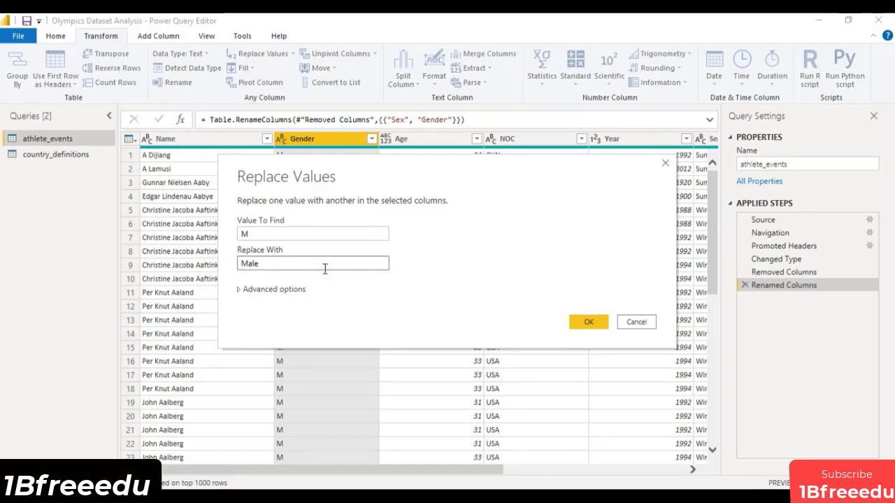
click(590, 321)
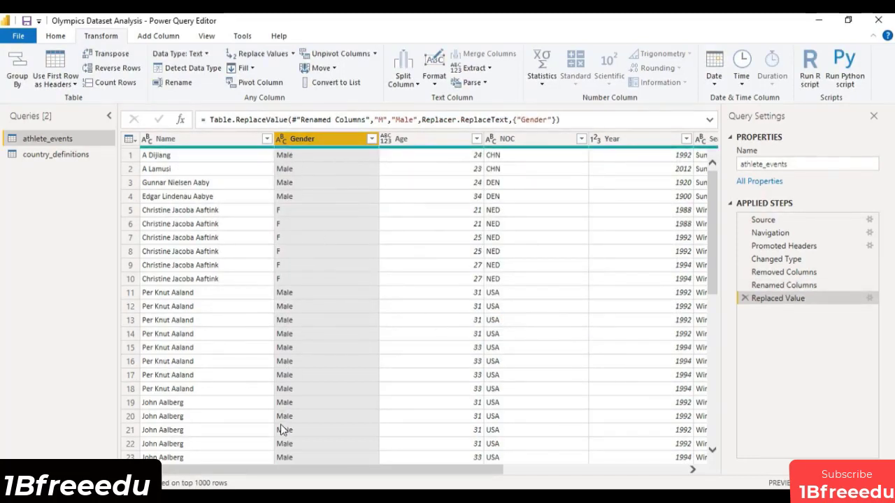
Step: Replace the value F with Female in the Gender column and check the rows
click(255, 54)
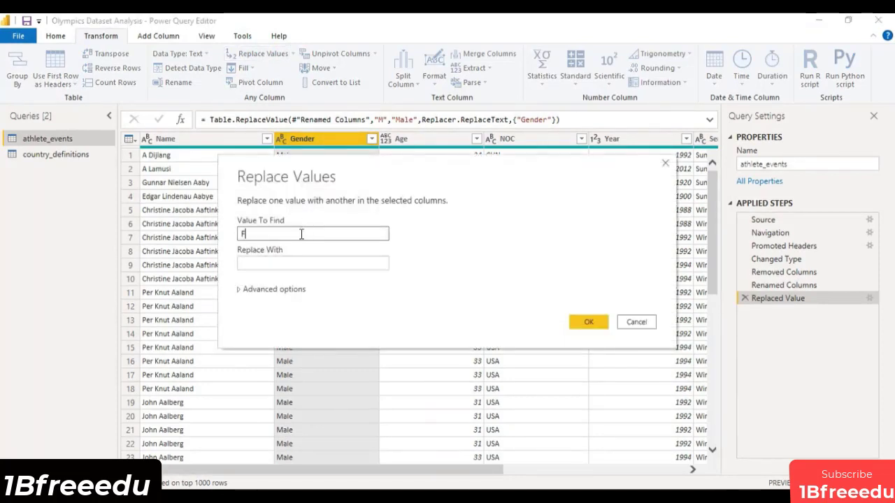
click(341, 263)
text(Female)
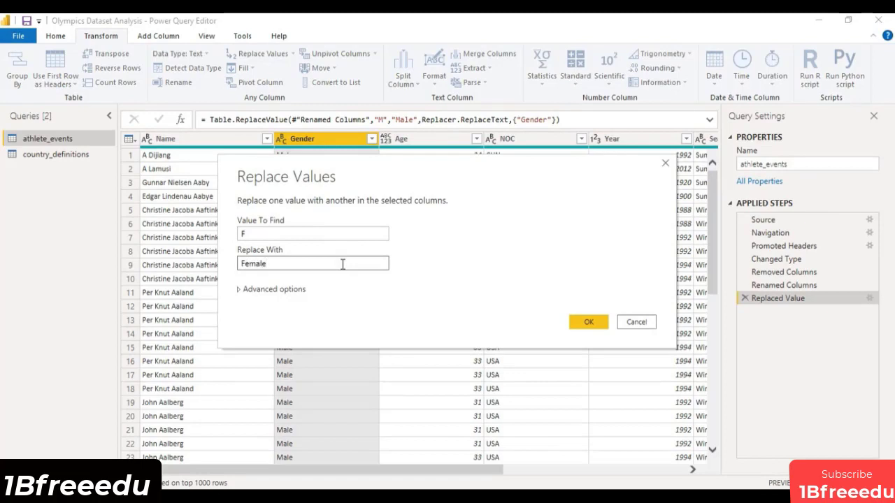
click(575, 323)
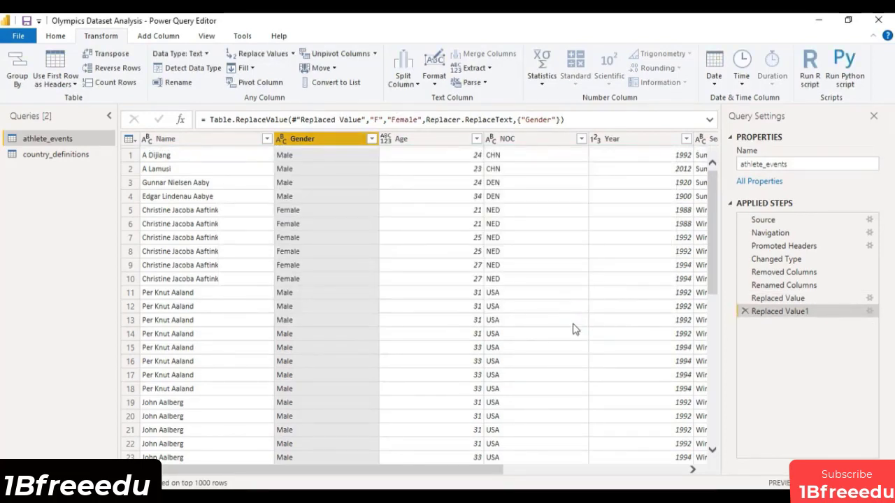
scroll(299, 328, down, 9)
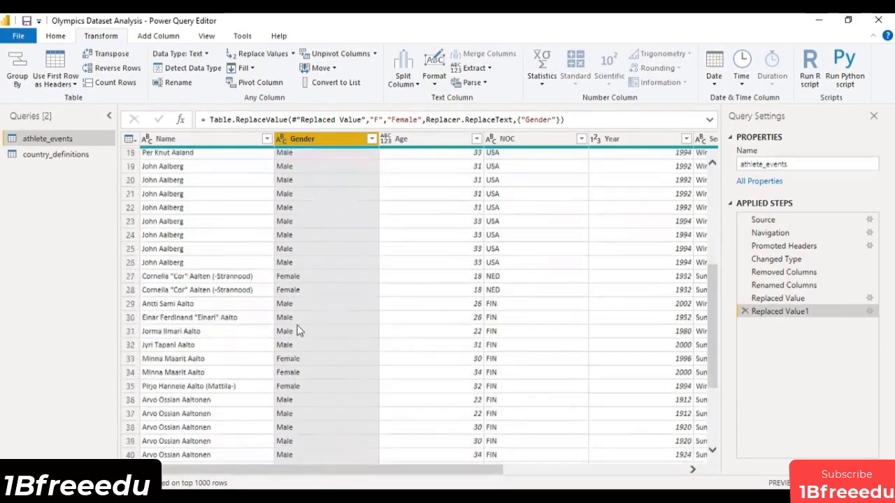
scroll(300, 329, up, 9)
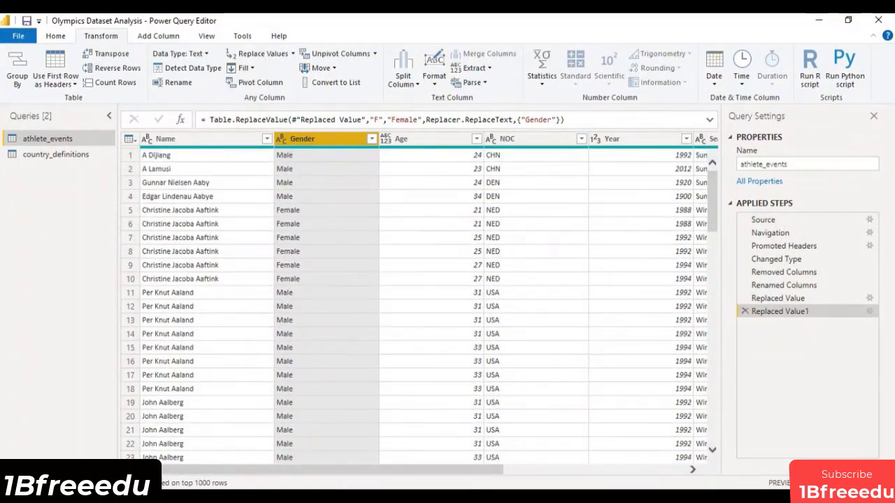
drag(486, 473, 457, 467)
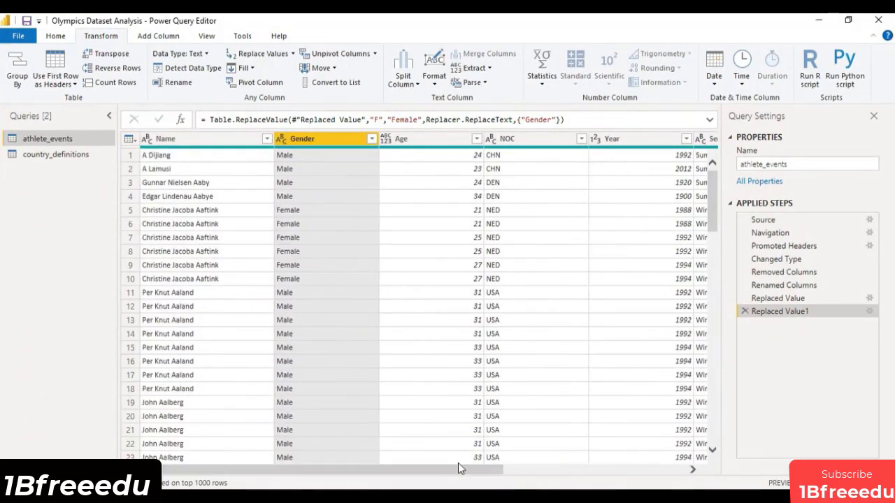
Step: Merge country_definitions into the athlete_events query, matching both tables on NOC with a Full Outer join
click(159, 39)
click(57, 39)
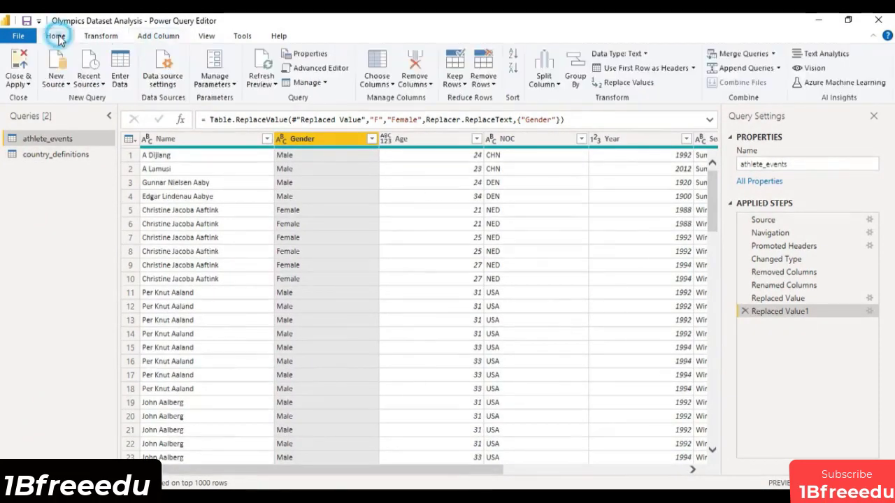
click(738, 54)
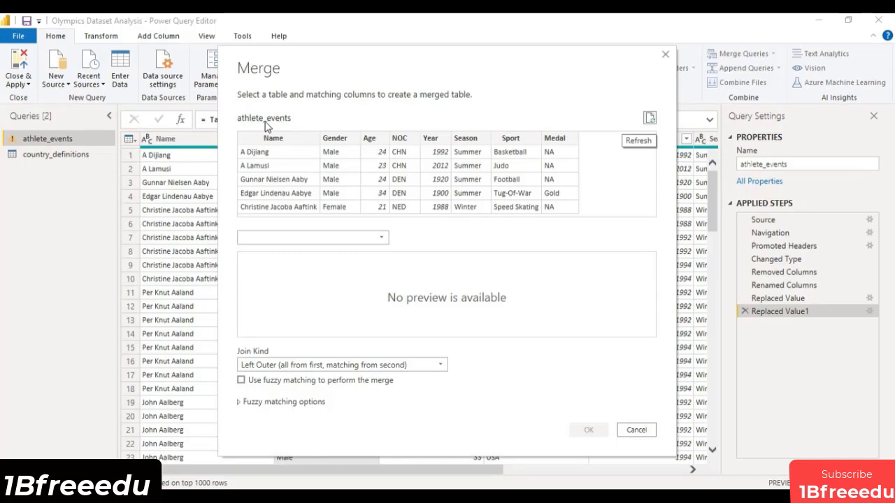
click(398, 138)
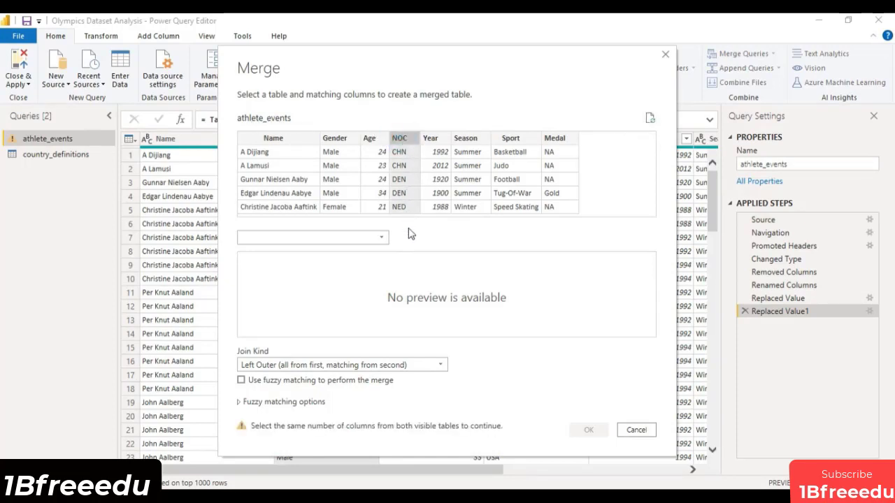
click(381, 237)
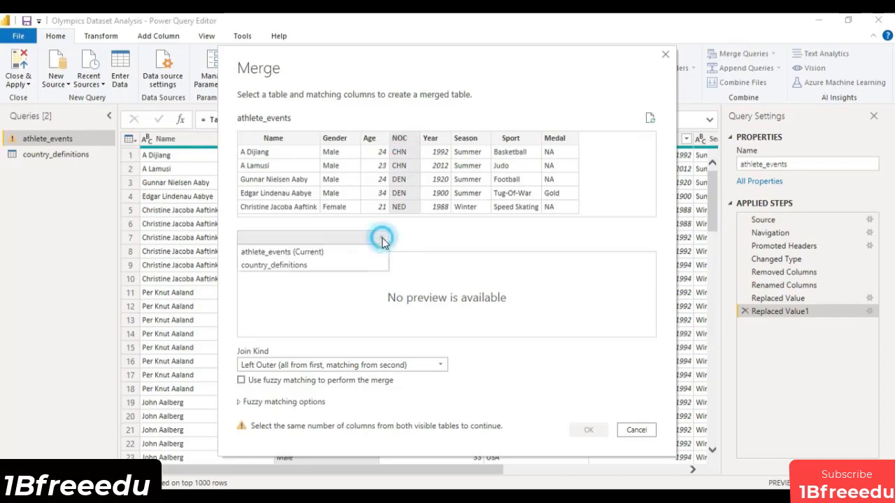
click(320, 262)
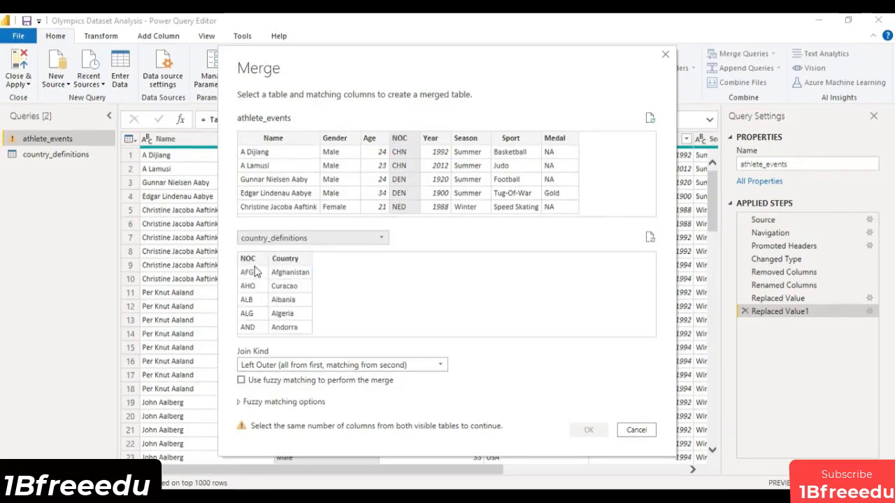
click(248, 259)
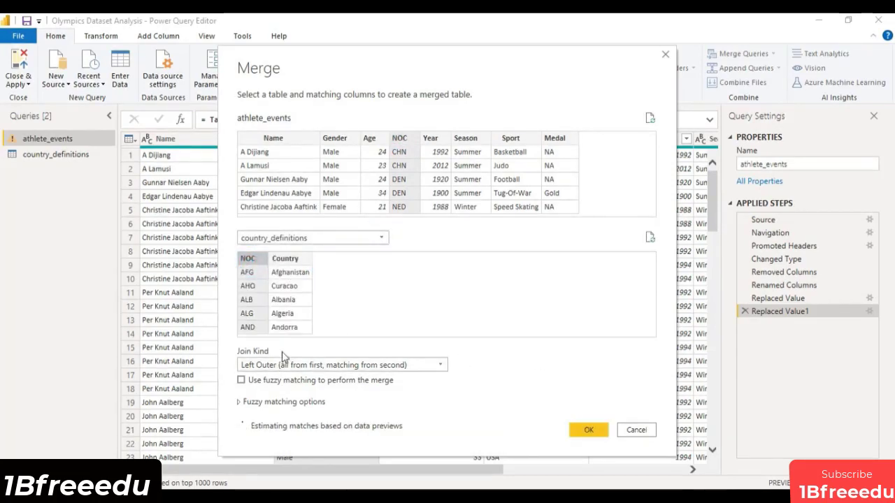
click(353, 367)
click(249, 407)
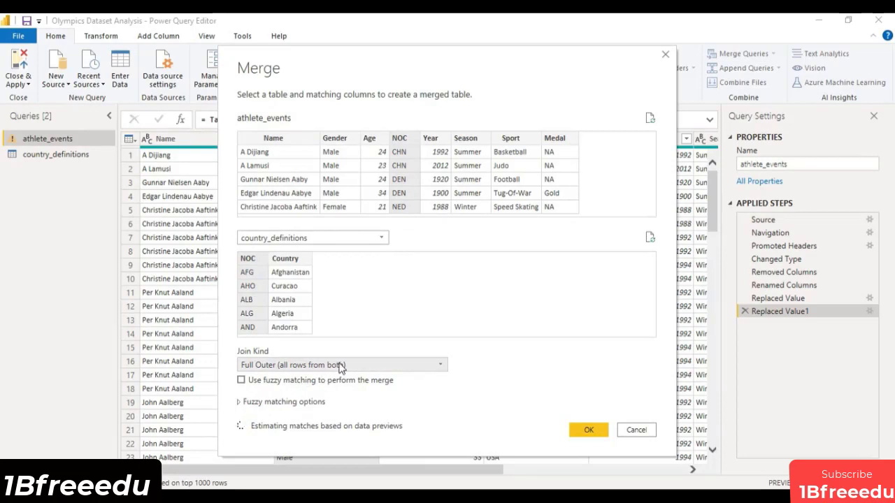
click(599, 430)
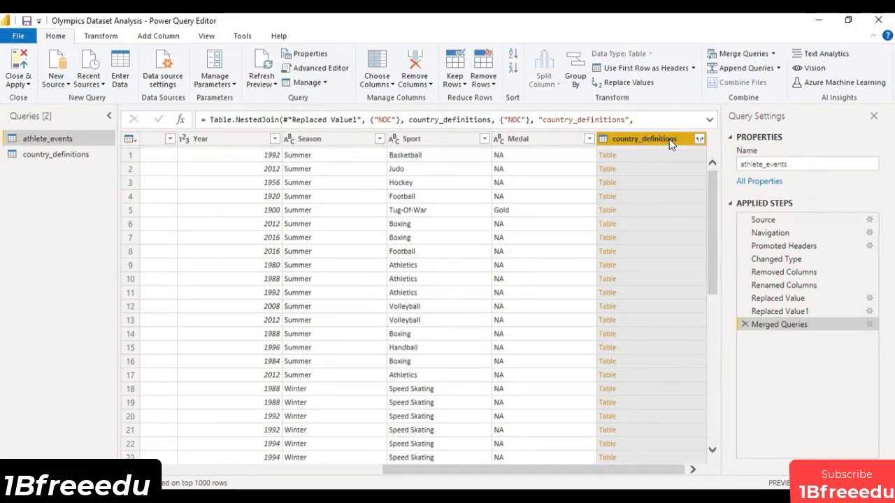
Step: Expand the merged country_definitions column into its NOC and Country columns, keeping the original column name as prefix
click(521, 278)
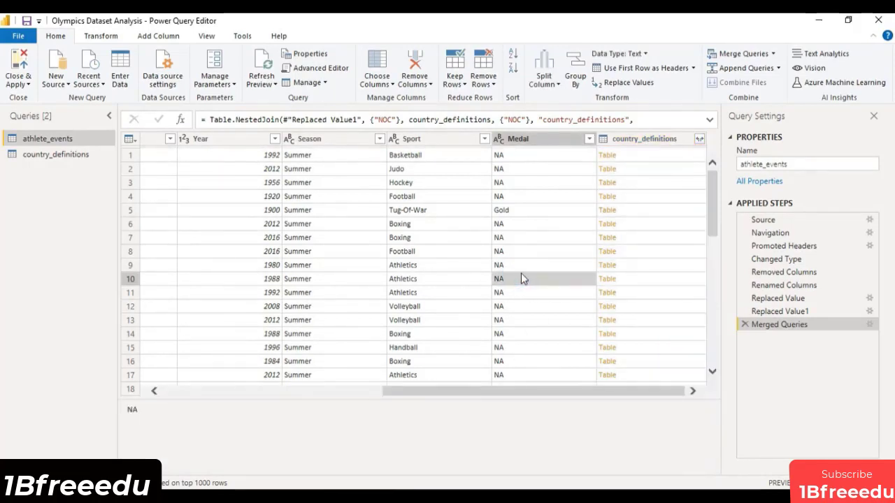
click(607, 279)
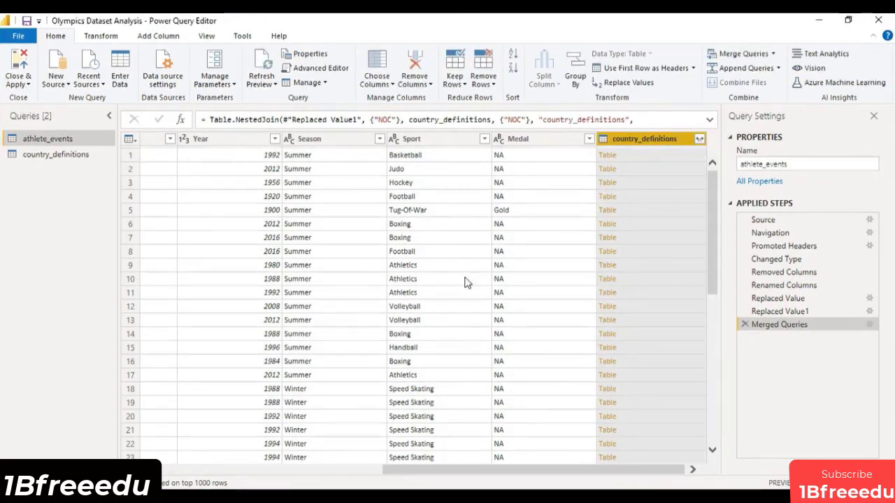
click(699, 141)
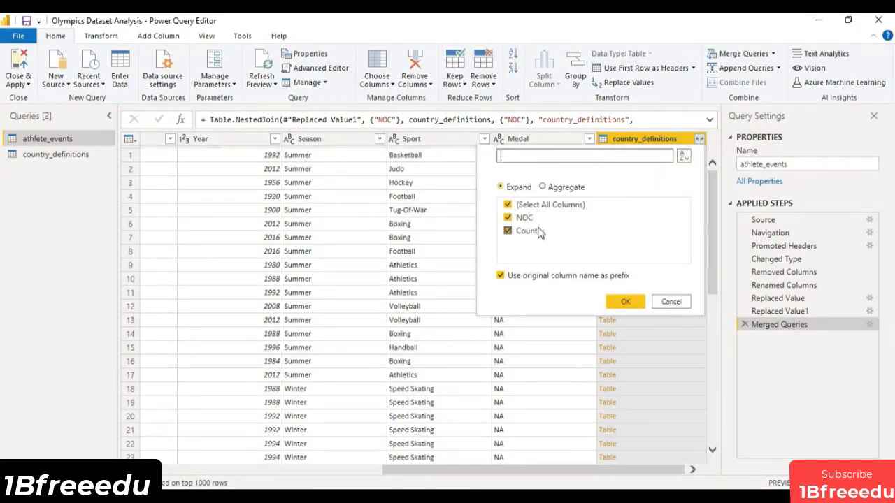
click(622, 302)
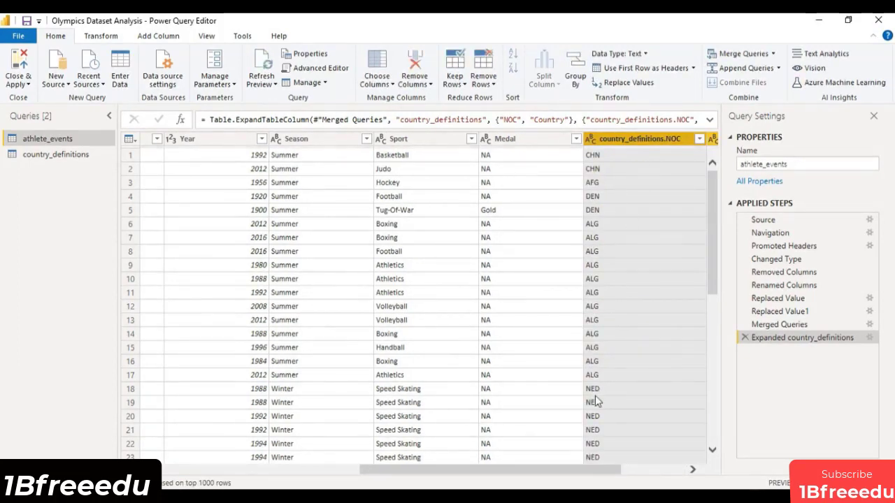
Step: Remove the NOC and country_definitions.NOC columns from the athlete_events query
drag(609, 470, 705, 473)
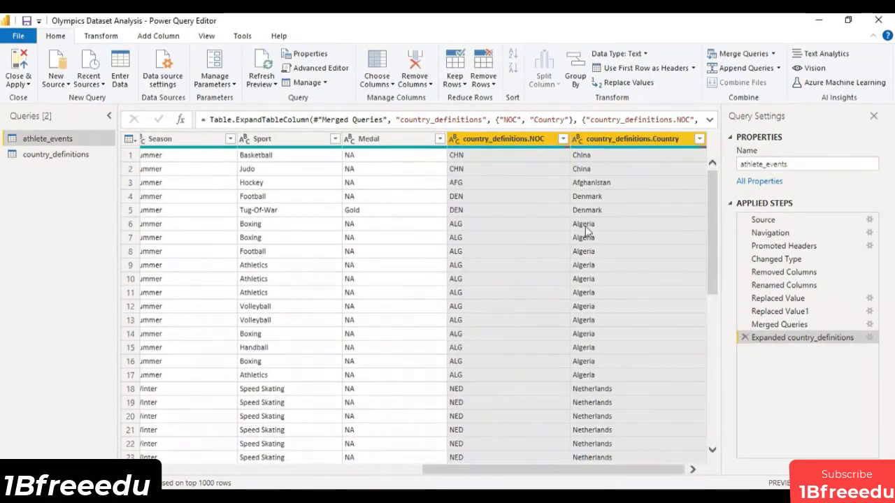
click(407, 183)
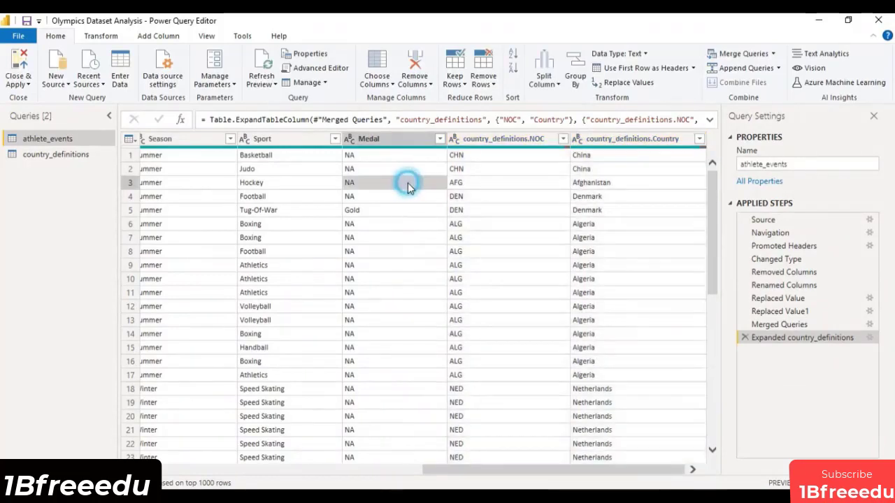
click(488, 140)
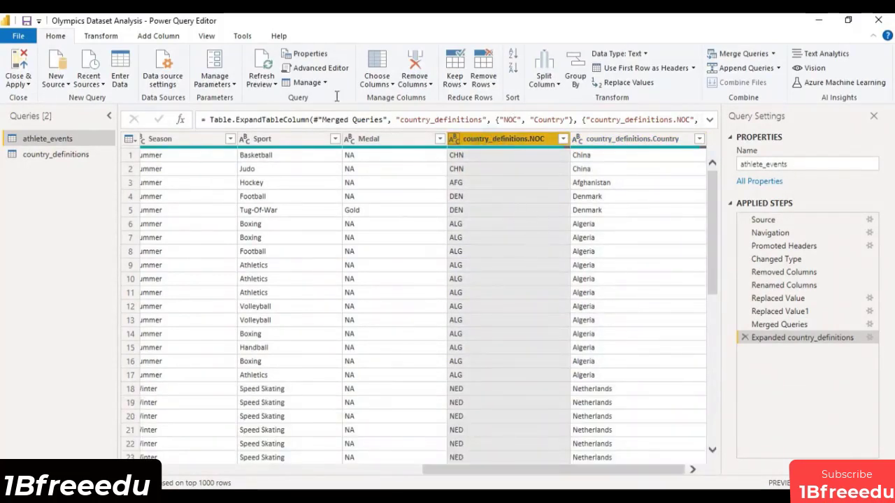
drag(495, 480, 282, 482)
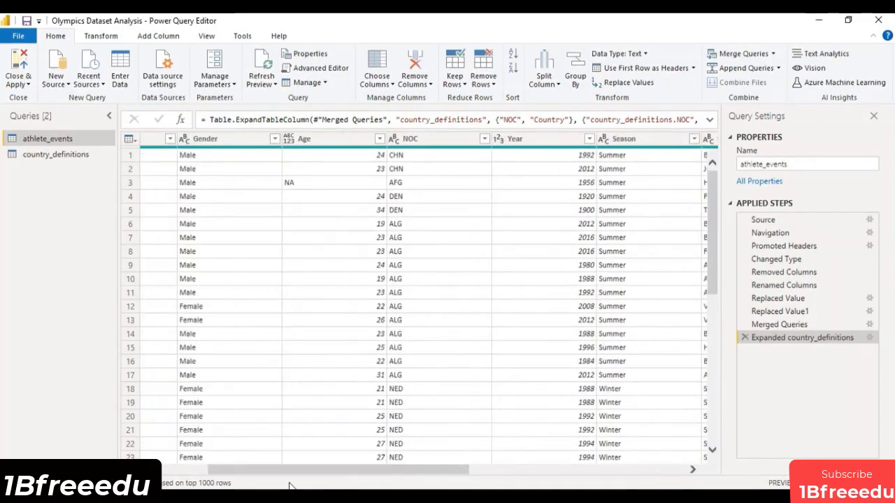
click(424, 141)
click(422, 68)
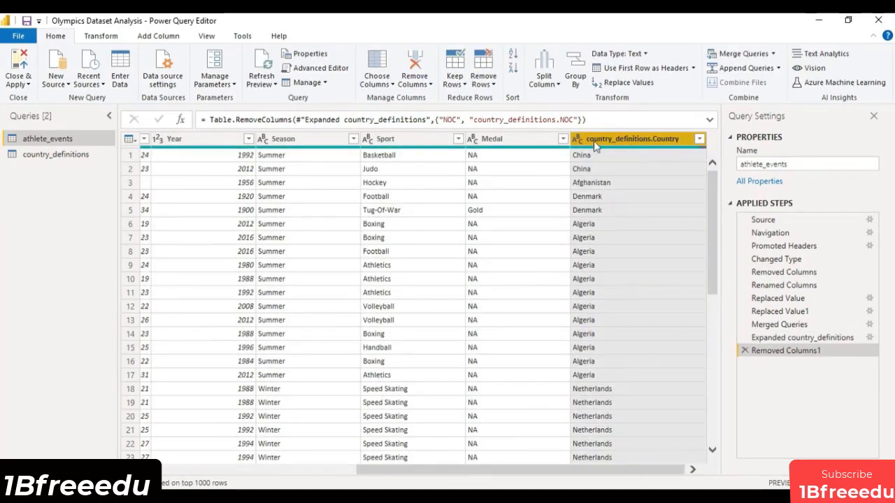
Step: Rename the country_definitions.Country column of the athlete_events query to Country
double_click(675, 138)
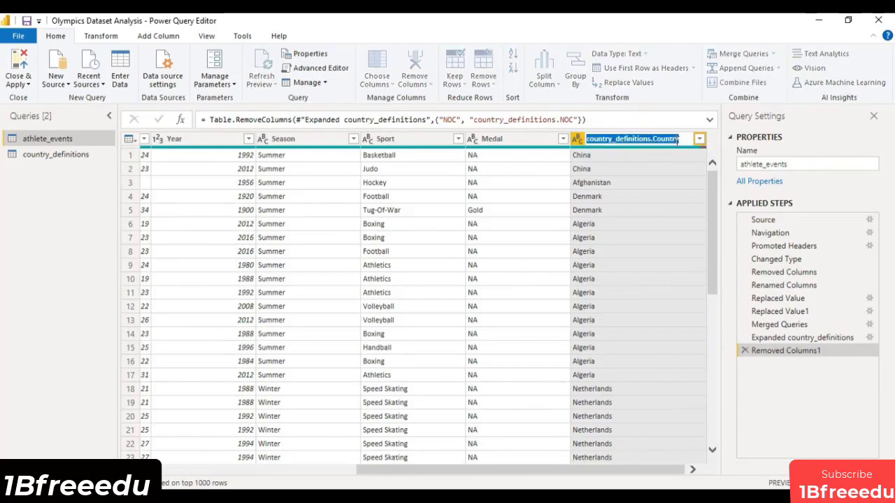
text(Country)
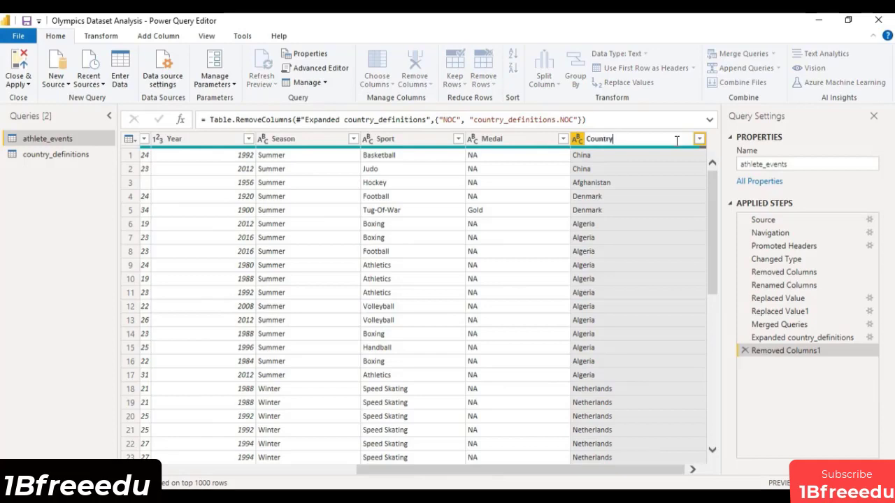
key(Return)
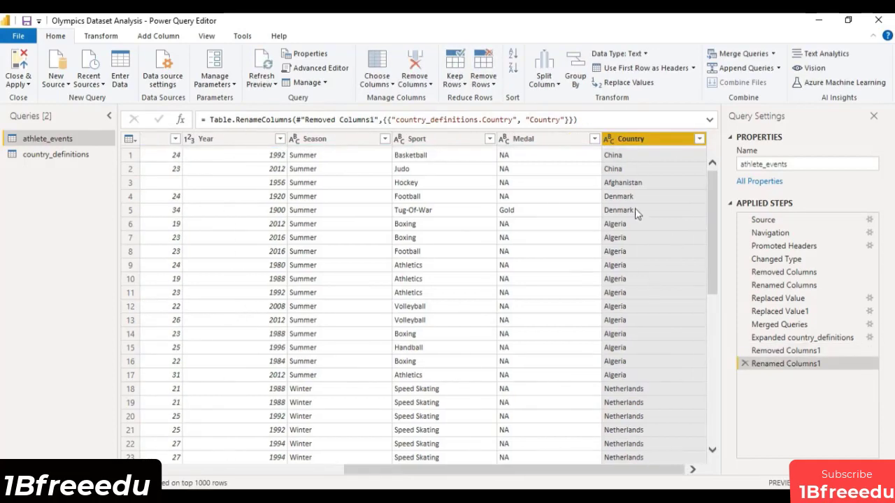
drag(653, 474, 399, 473)
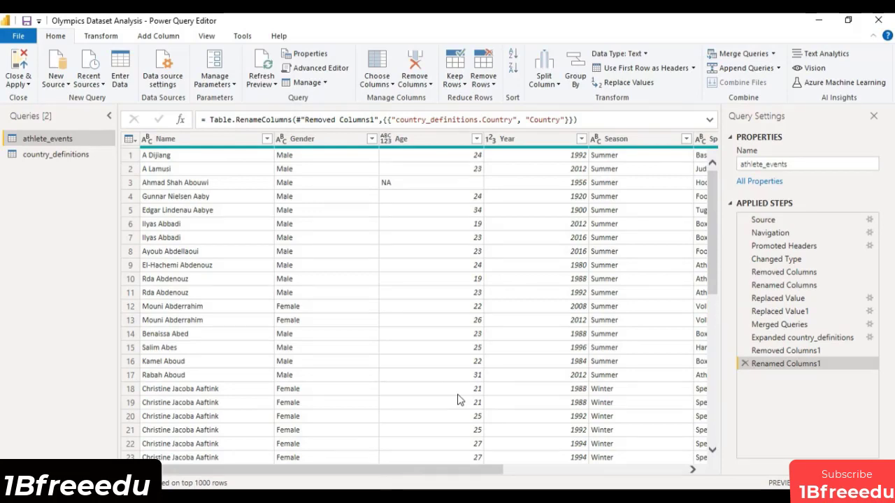
Step: Rename the athlete_events query as Olympics Final and load the transformed queries into the report
click(786, 165)
drag(786, 165, 731, 169)
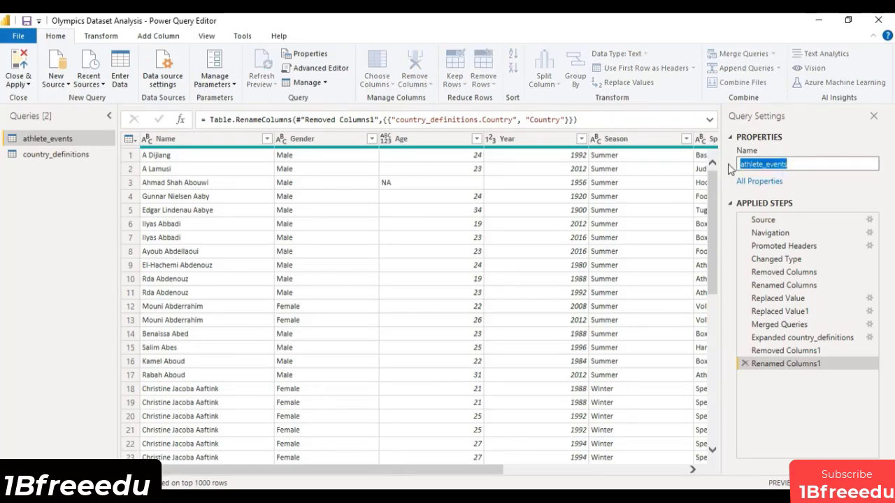
text(Olympics F)
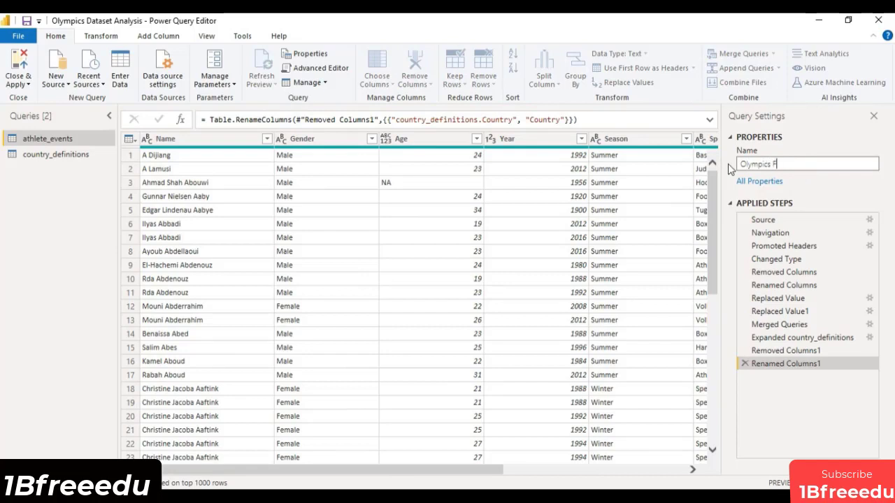
text(inal)
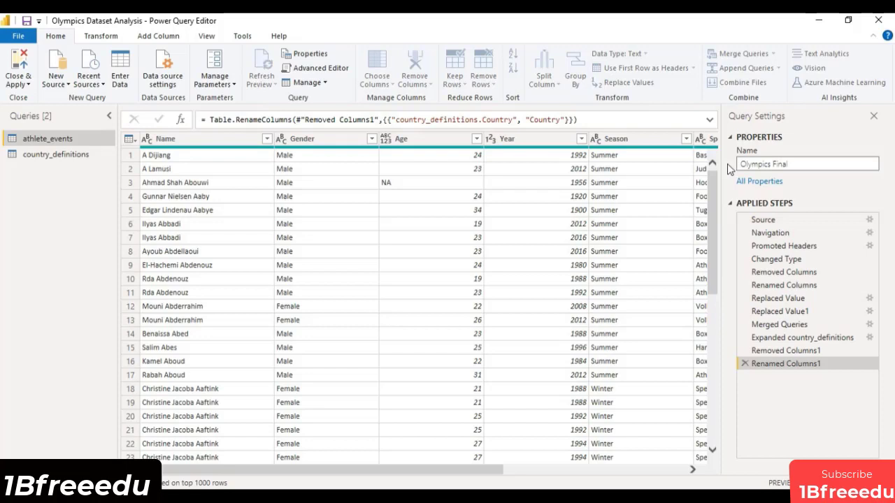
click(24, 65)
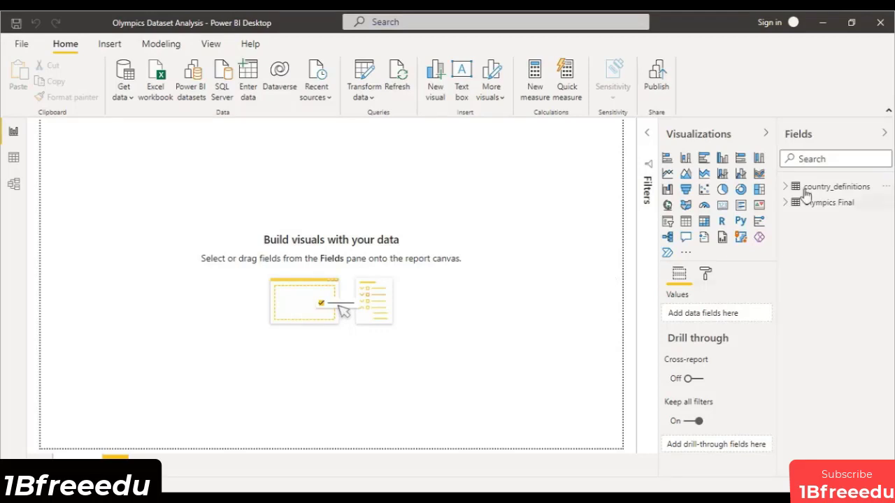
Step: Create a pie chart from the Olympics Final table with Gender as the legend and the count of Medal as the values
click(789, 203)
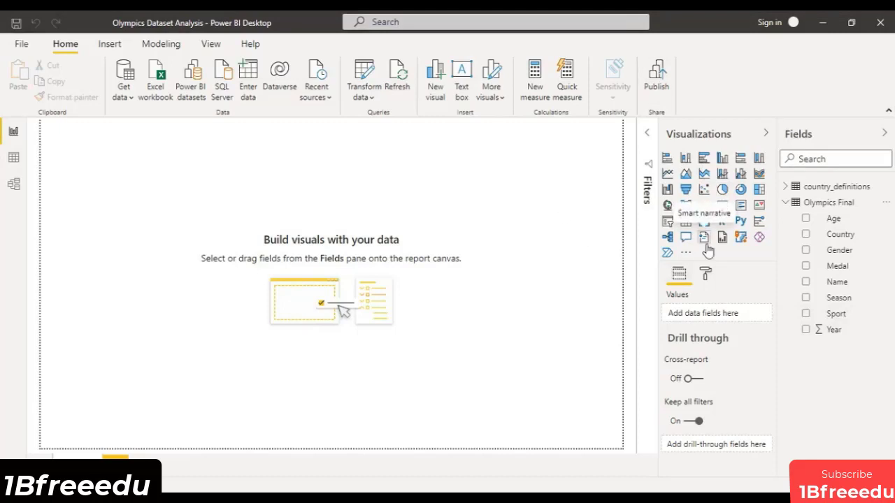
click(722, 190)
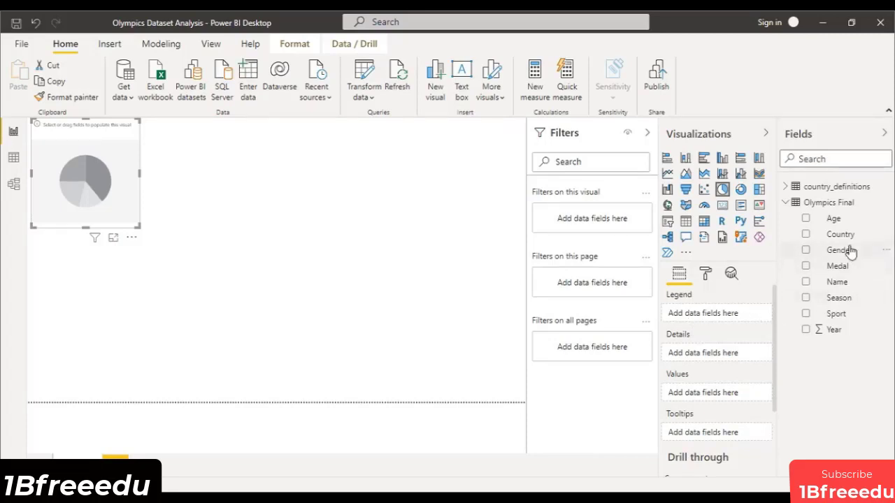
drag(849, 252, 731, 316)
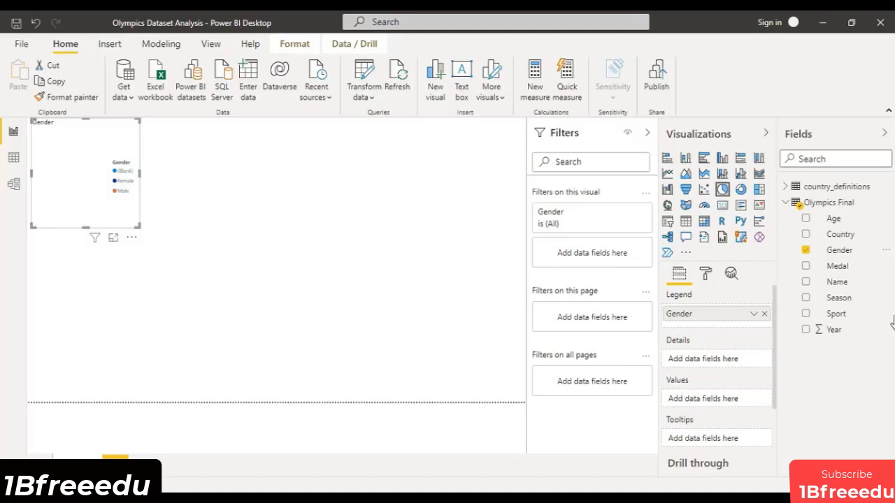
drag(839, 272, 722, 400)
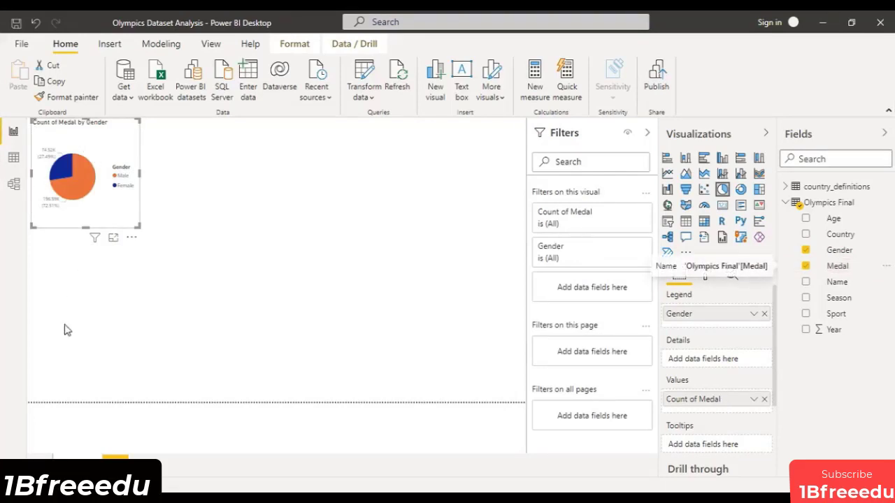
Step: Show the pie chart in focus mode and set its legend position to Top Center
click(114, 240)
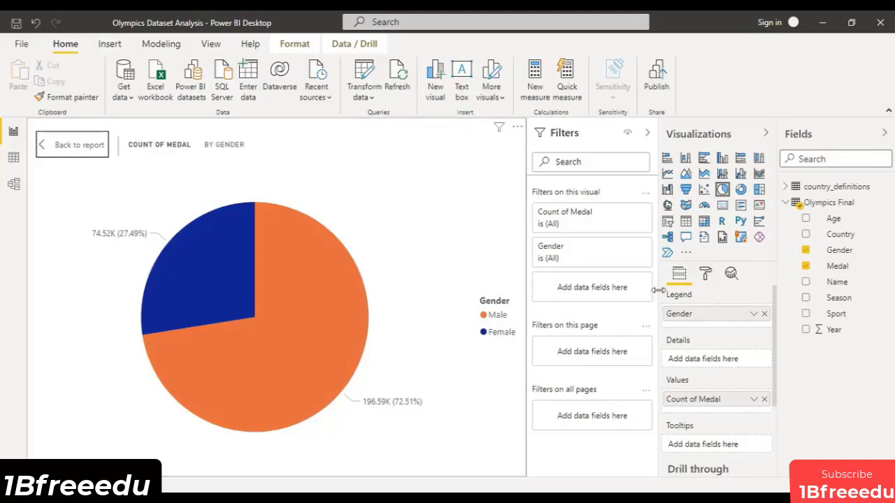
click(708, 278)
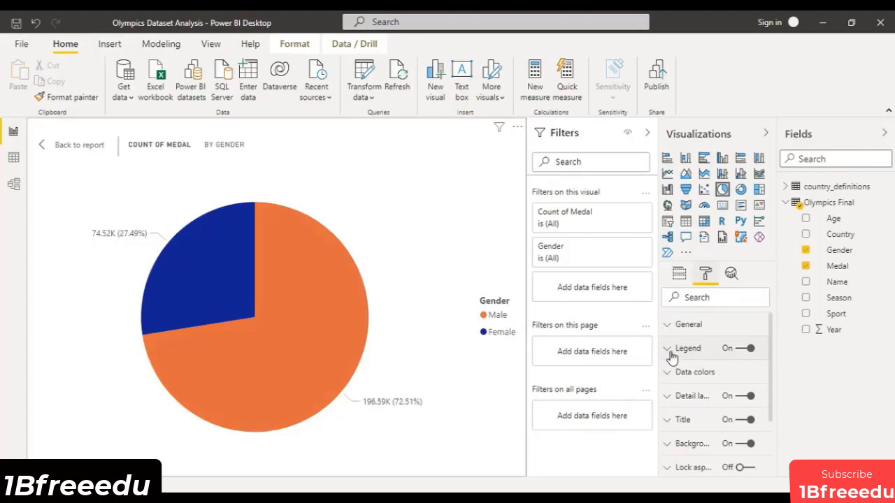
click(744, 352)
scroll(734, 363, down, 1)
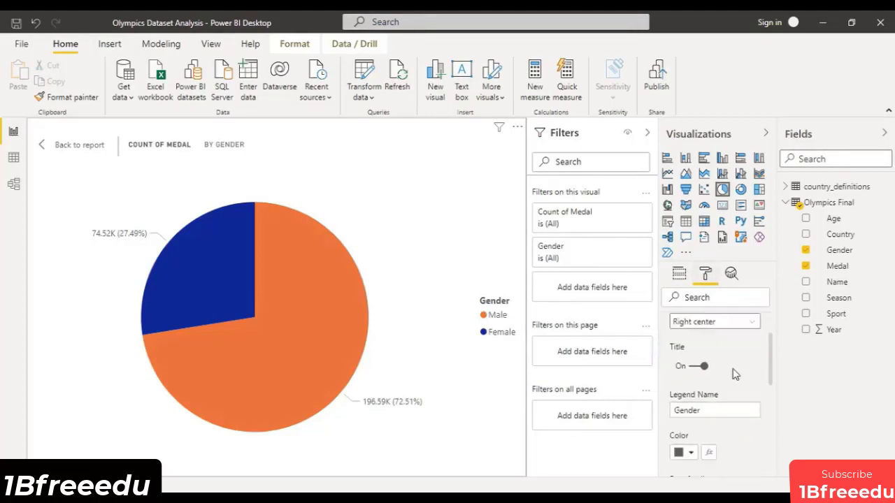
click(754, 333)
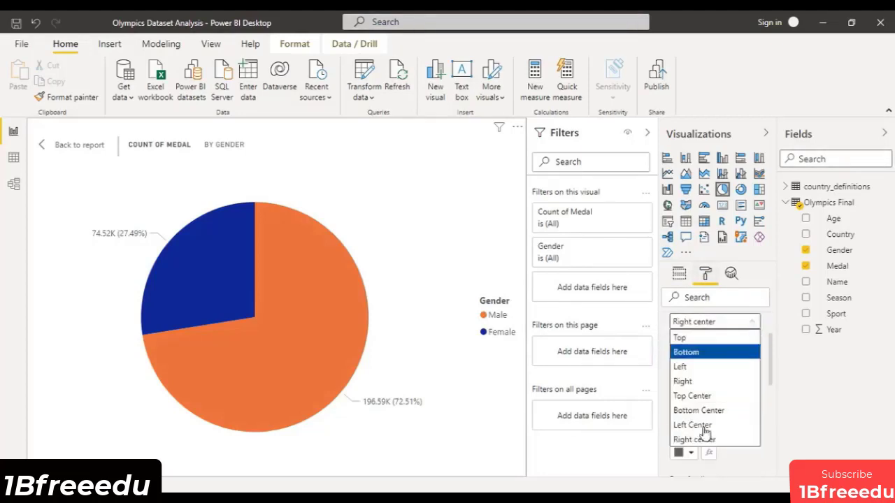
click(701, 396)
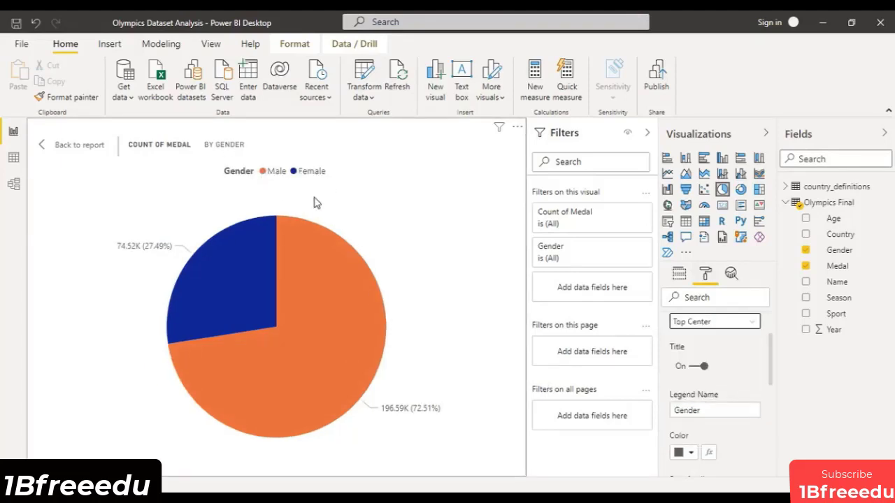
scroll(668, 357, up, 2)
click(665, 349)
Step: Recolor the pie chart slices, using golden yellow for Female and dark orange for Male
click(670, 372)
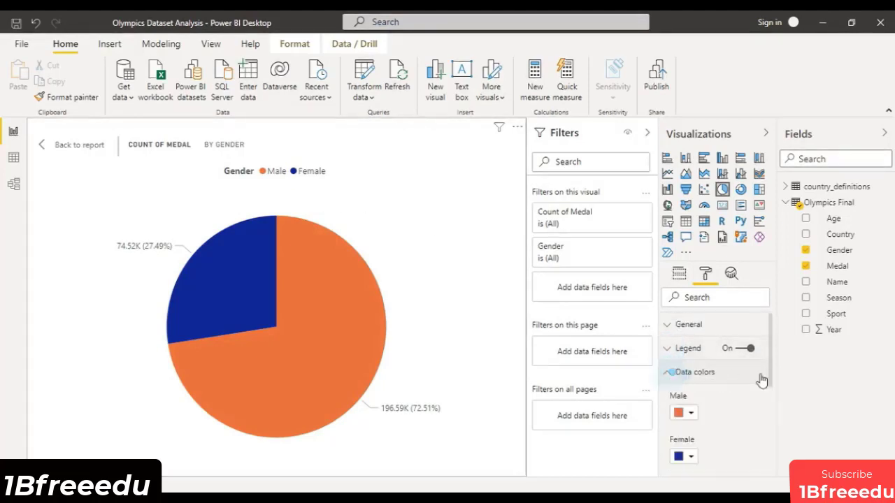
scroll(705, 389, down, 2)
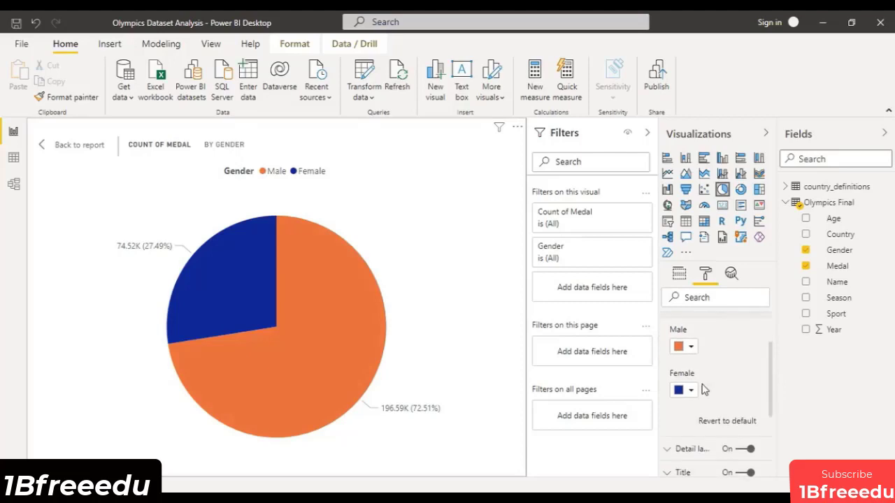
click(691, 391)
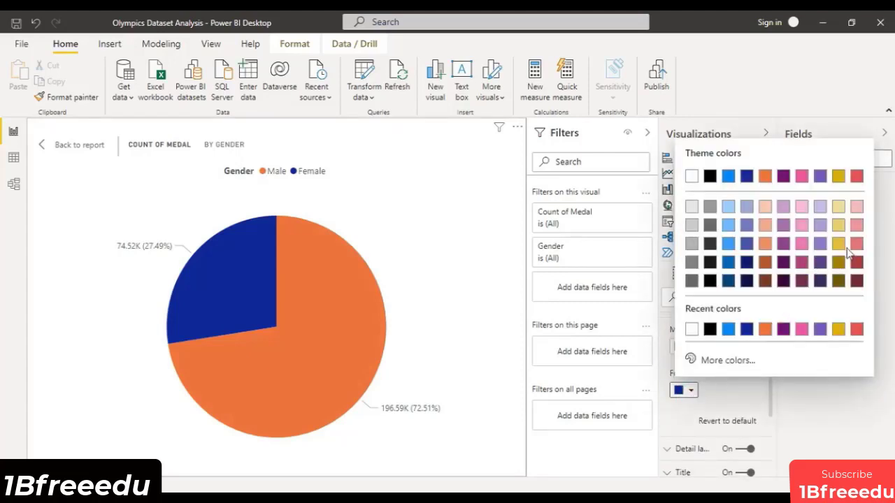
click(839, 243)
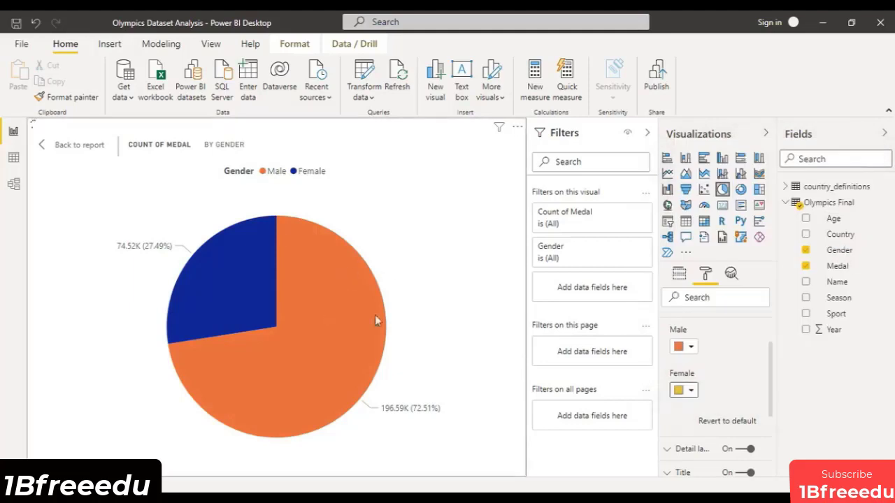
click(691, 348)
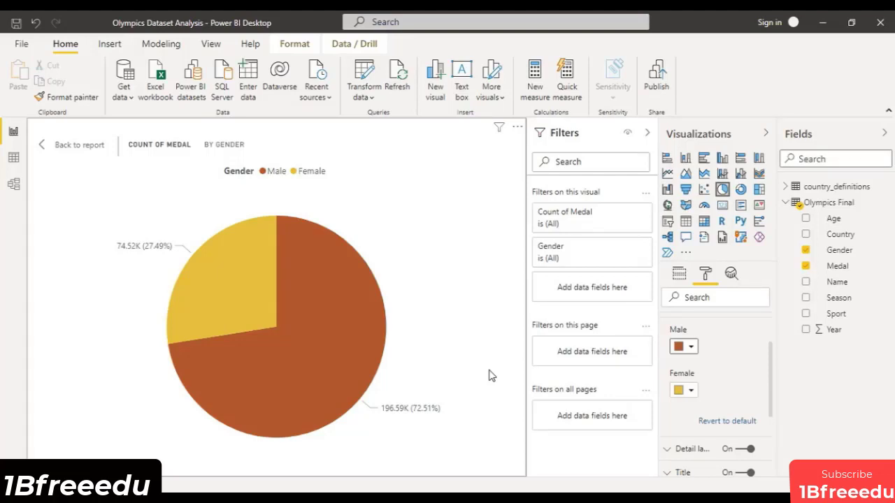
scroll(724, 361, up, 2)
click(677, 378)
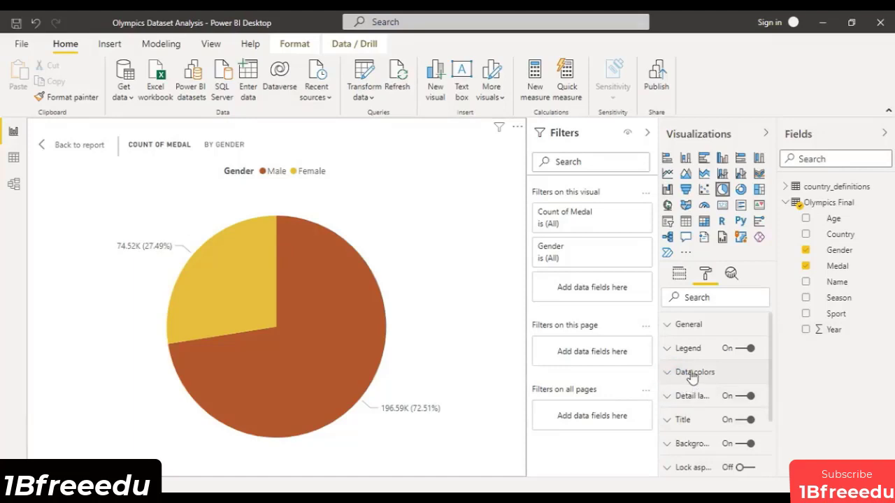
scroll(741, 399, down, 3)
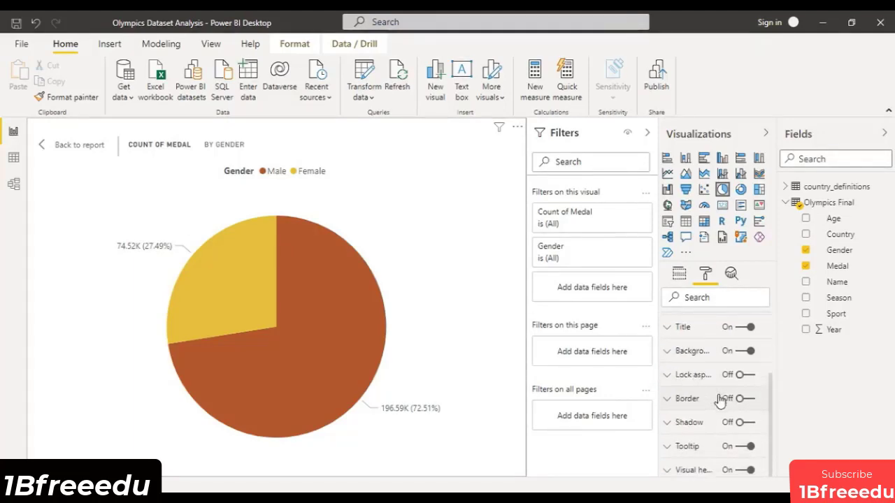
click(686, 449)
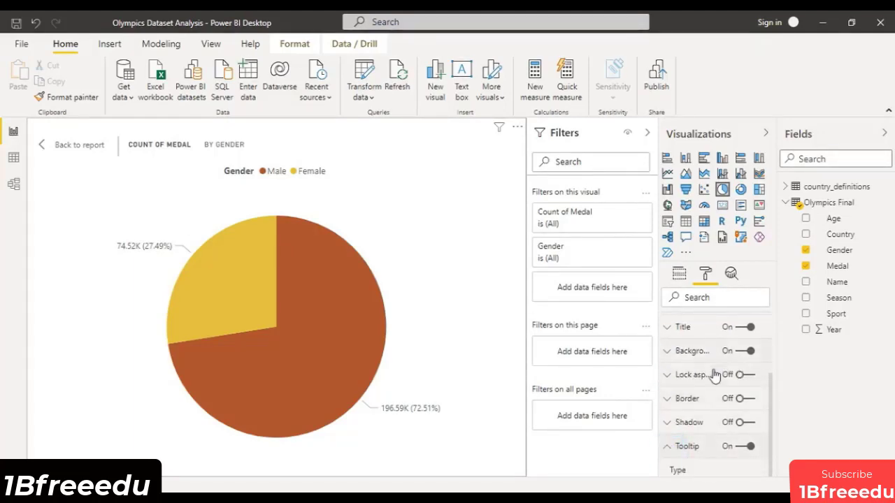
scroll(739, 385, down, 5)
scroll(739, 399, up, 2)
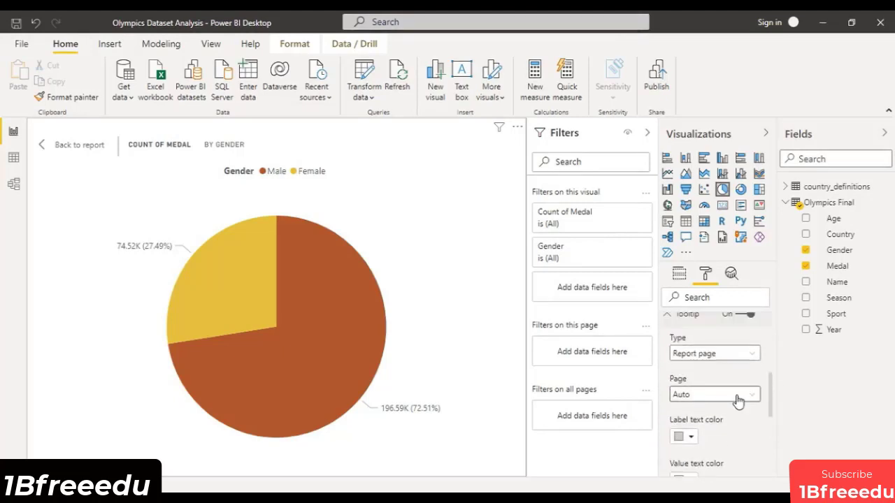
scroll(706, 395, up, 2)
click(666, 383)
Step: Set the pie chart's detail labels to the Data value style with a text size of 11 pt
scroll(667, 378, up, 2)
click(666, 371)
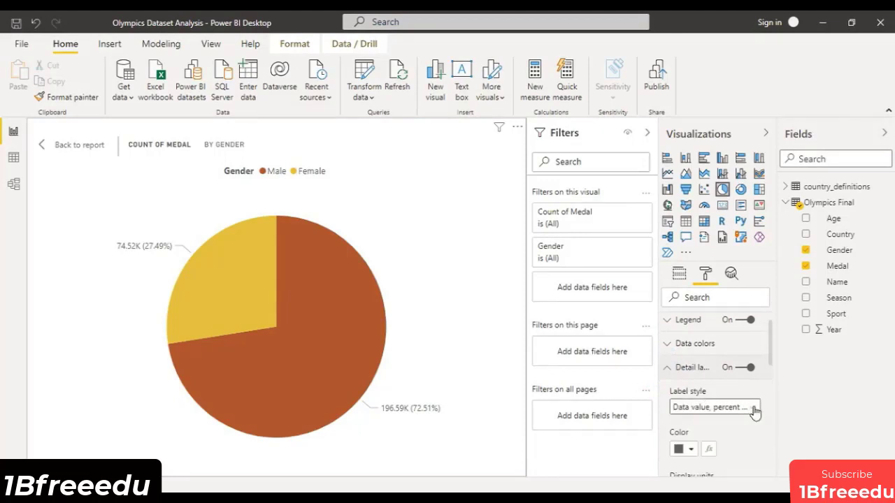
click(752, 407)
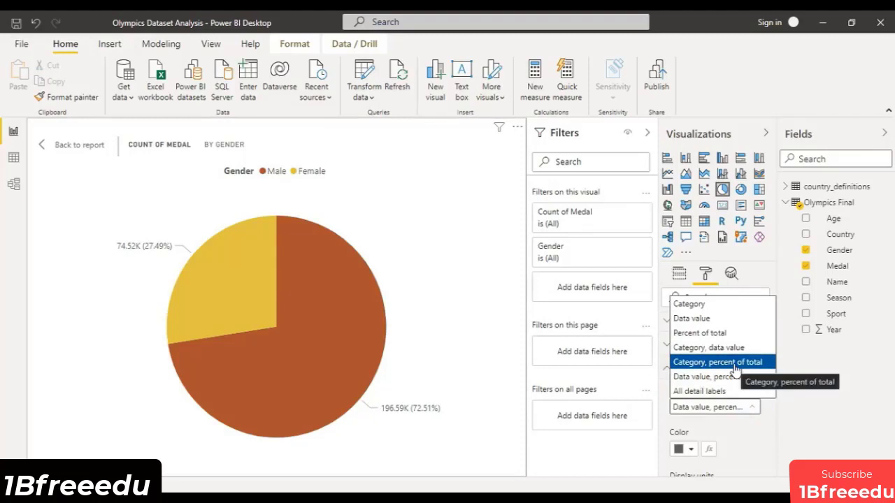
click(715, 320)
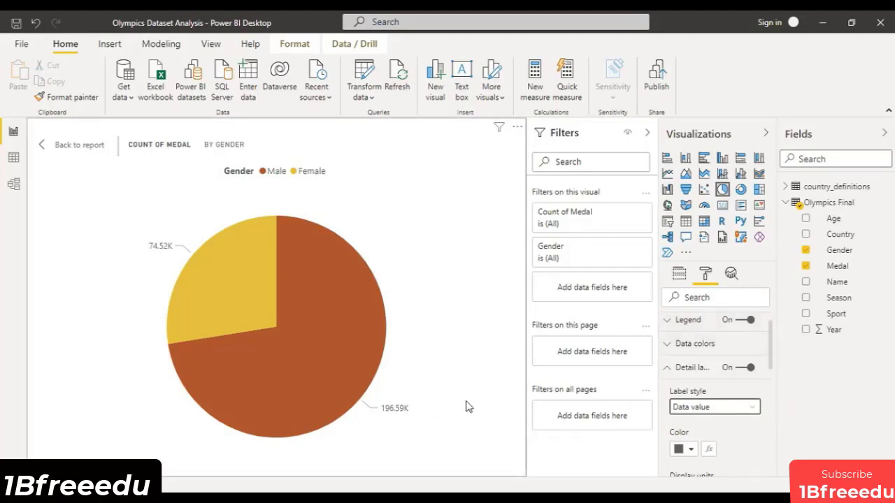
scroll(710, 412, down, 3)
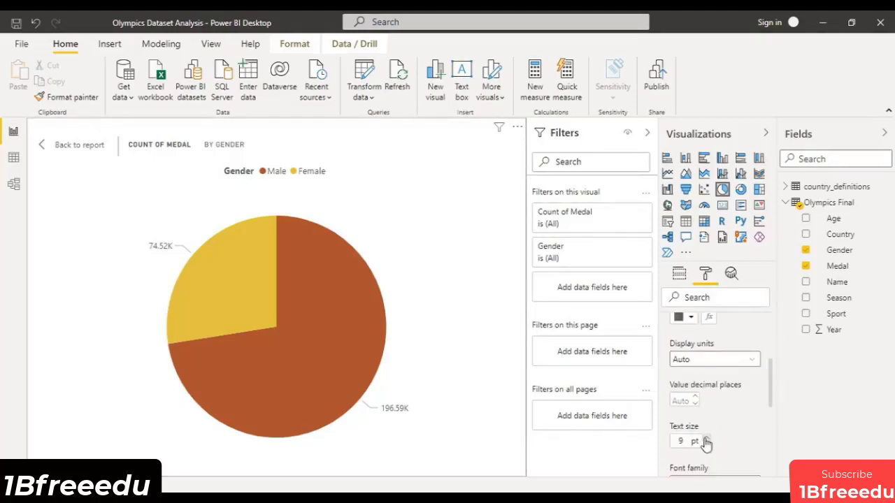
click(706, 437)
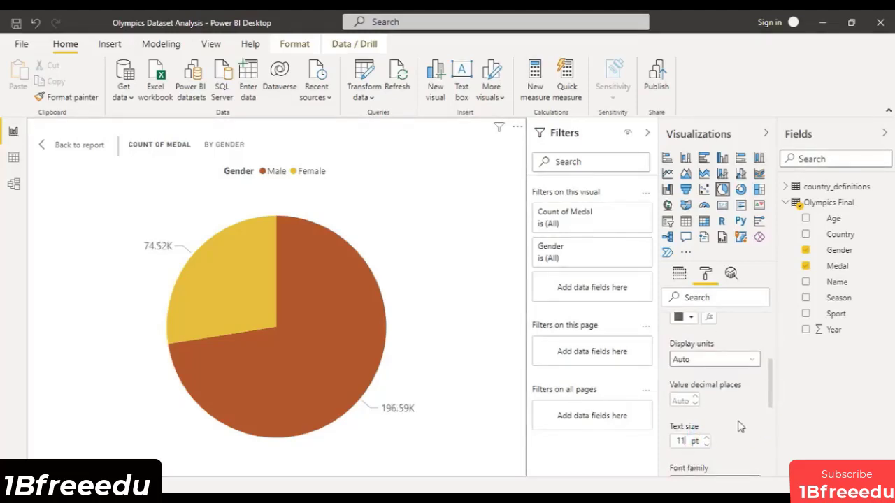
scroll(735, 389, up, 3)
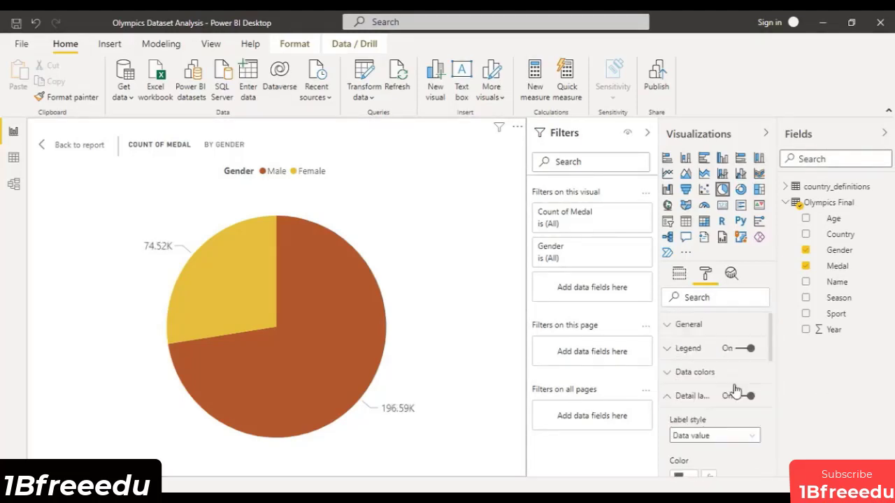
click(668, 396)
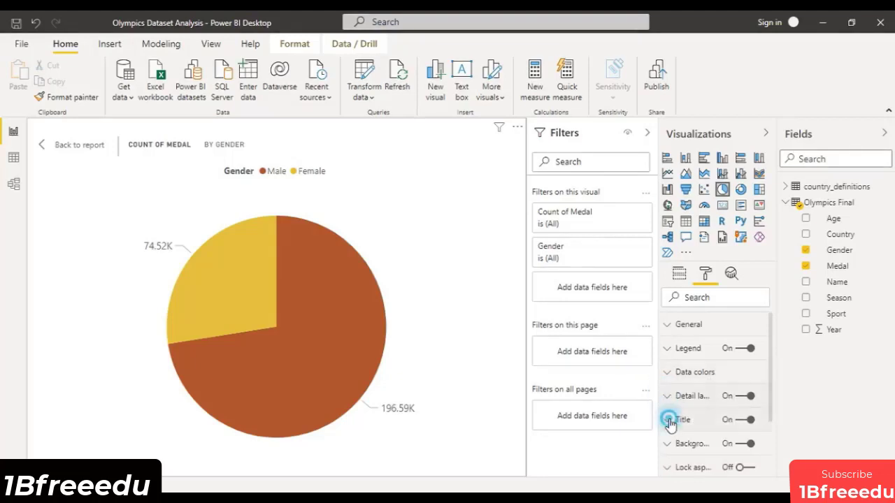
Step: Change the pie chart's title text to "Distribution of Medals by Gender"
click(673, 422)
scroll(721, 447, down, 2)
click(723, 393)
key(Right)
key(Right)
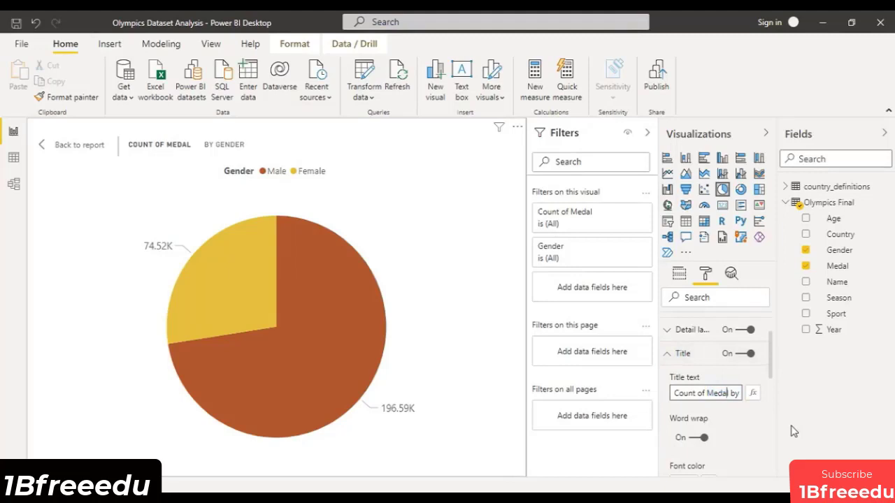
key(End)
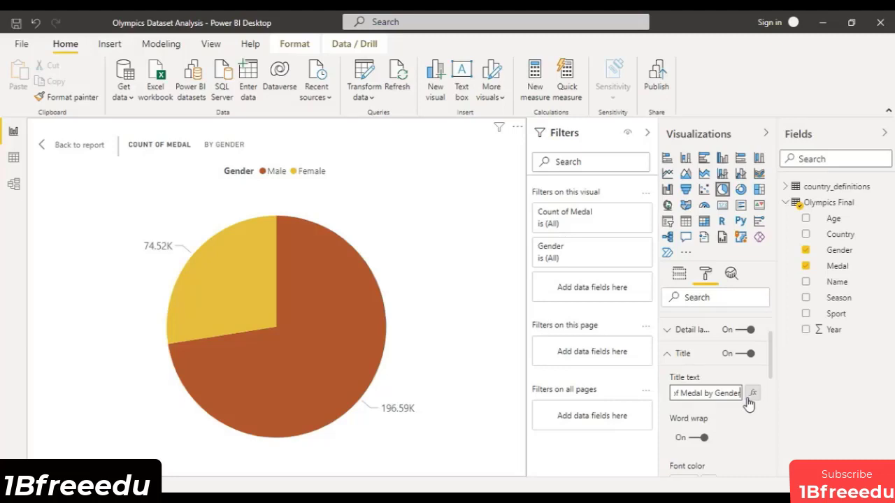
click(683, 392)
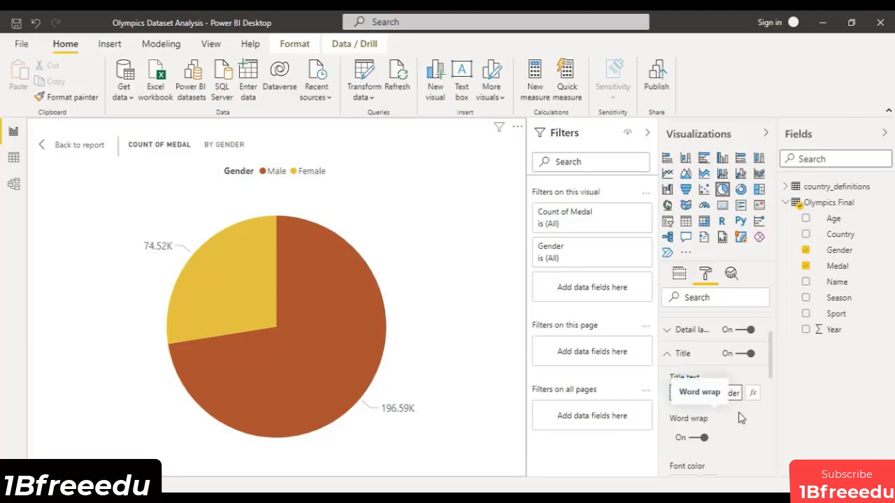
key(BackSpace)
key(BackSpace)
key(BackSpace)
key(BackSpace)
key(BackSpace)
key(BackSpace)
key(BackSpace)
key(BackSpace)
key(BackSpace)
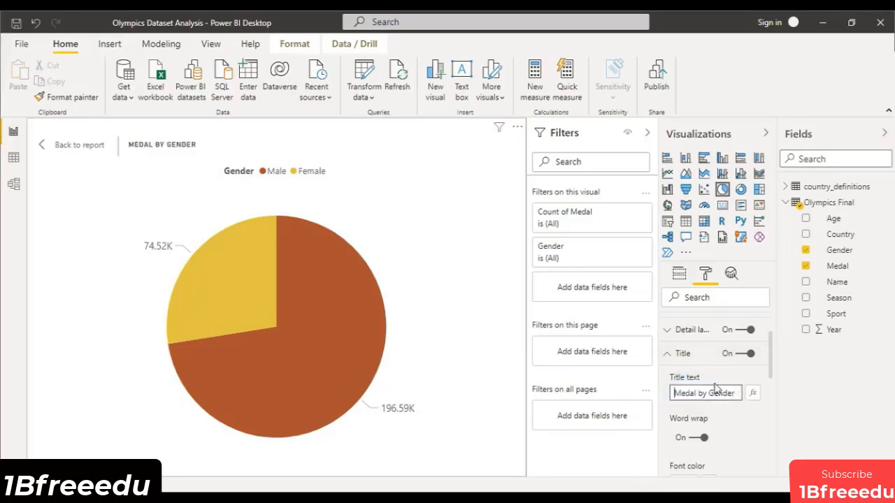
text(D)
text(istr)
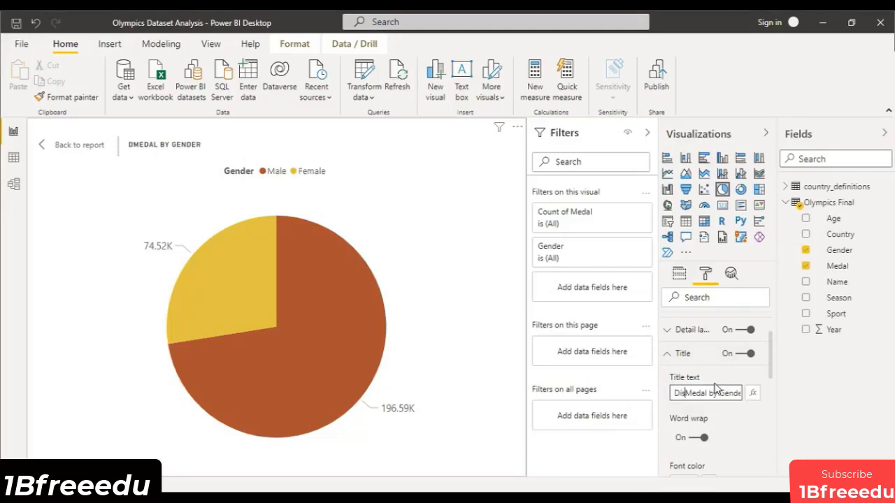
text(ibution )
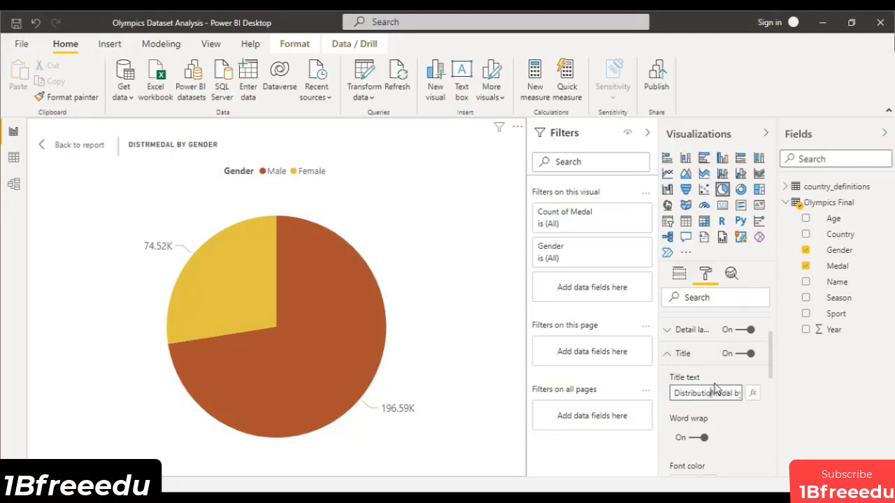
text(of)
key(Right)
key(Right)
text(s)
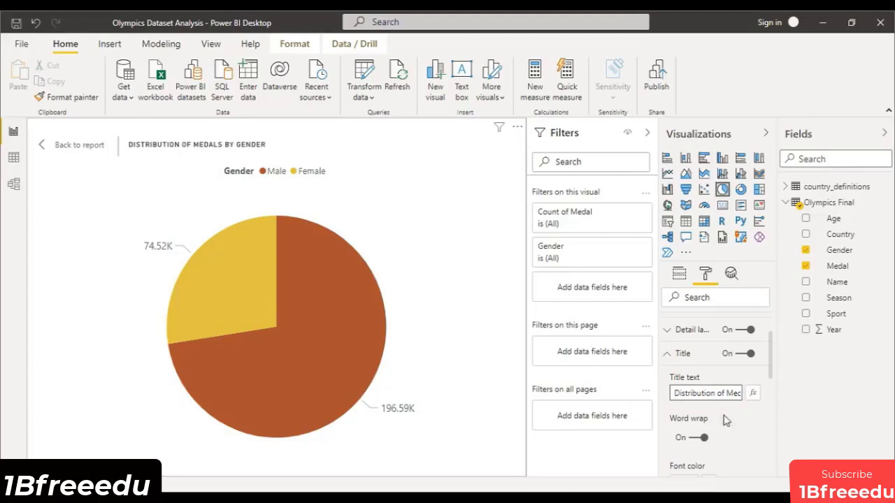
Step: Center the pie chart's title with a text size of 15 pt and return to the report page
scroll(724, 420, down, 3)
scroll(706, 381, down, 1)
click(693, 367)
scroll(762, 355, down, 1)
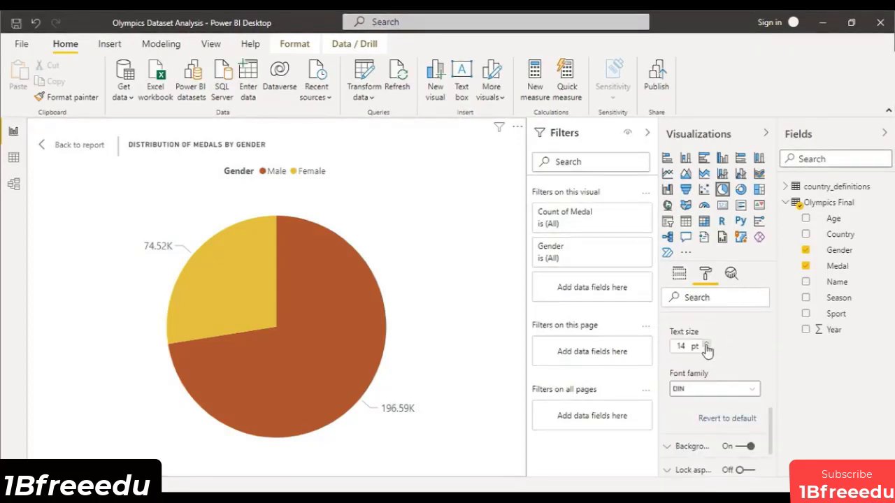
click(706, 344)
scroll(703, 349, up, 1)
click(64, 146)
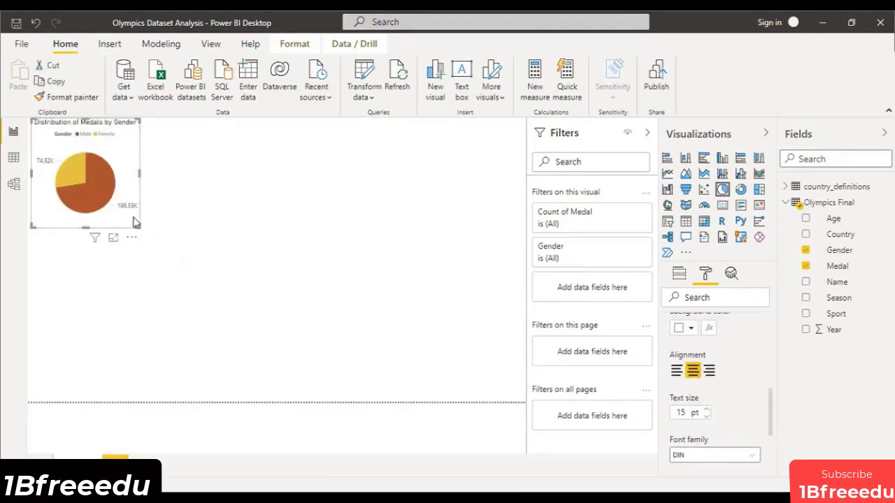
Step: Place the pie chart flush in the report page's upper-left corner and shrink it slightly
click(159, 196)
click(128, 155)
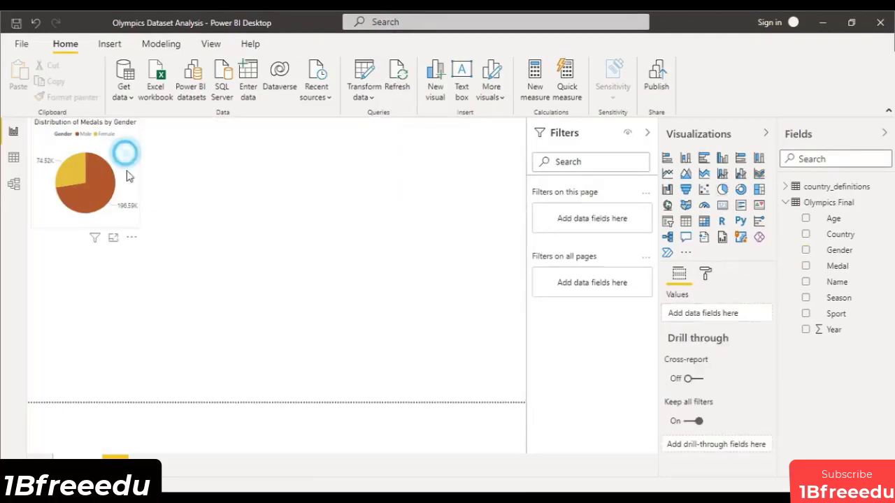
drag(133, 186, 128, 226)
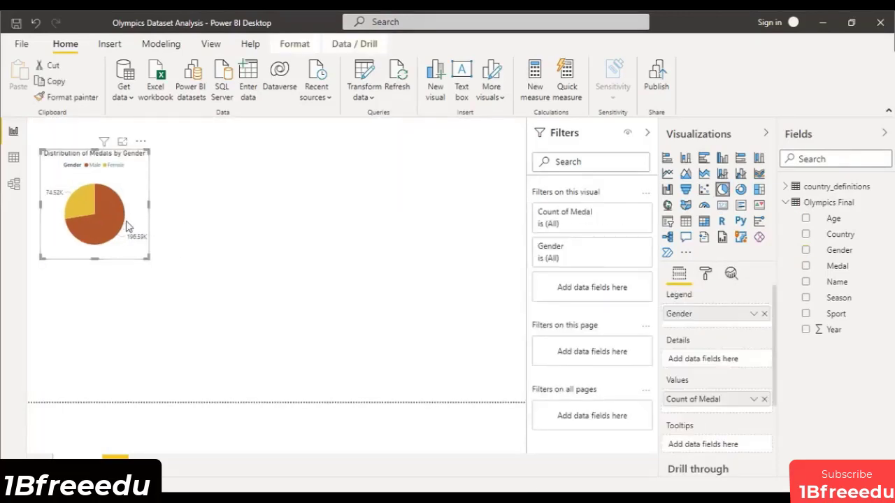
click(142, 143)
drag(142, 143, 124, 117)
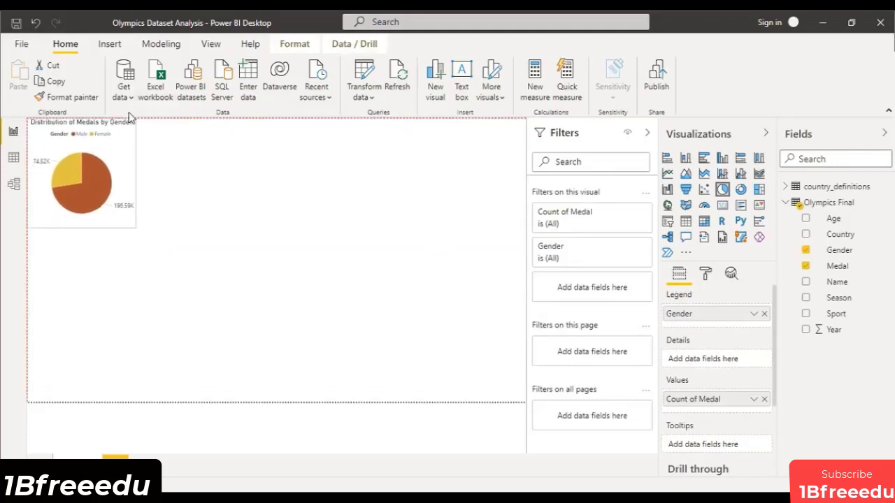
click(134, 226)
mouse_move(133, 227)
mouse_down()
mouse_move(90, 160)
mouse_move(117, 183)
mouse_move(130, 215)
mouse_up()
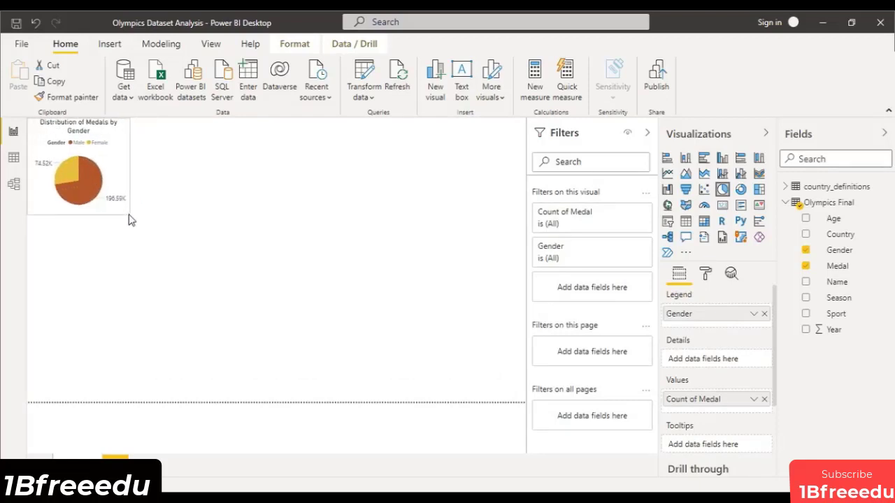
Step: Add an empty matrix visual below the pie chart and enlarge it to about half the page width, down to the page's lower edge
click(266, 243)
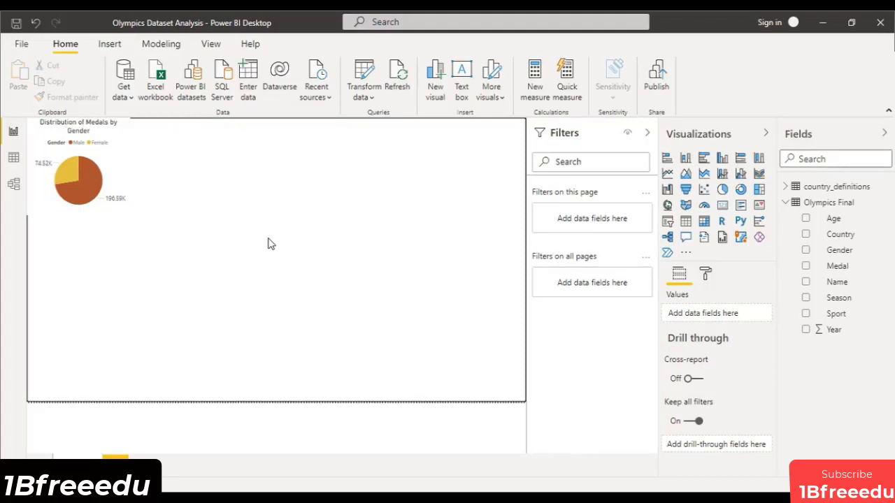
click(704, 223)
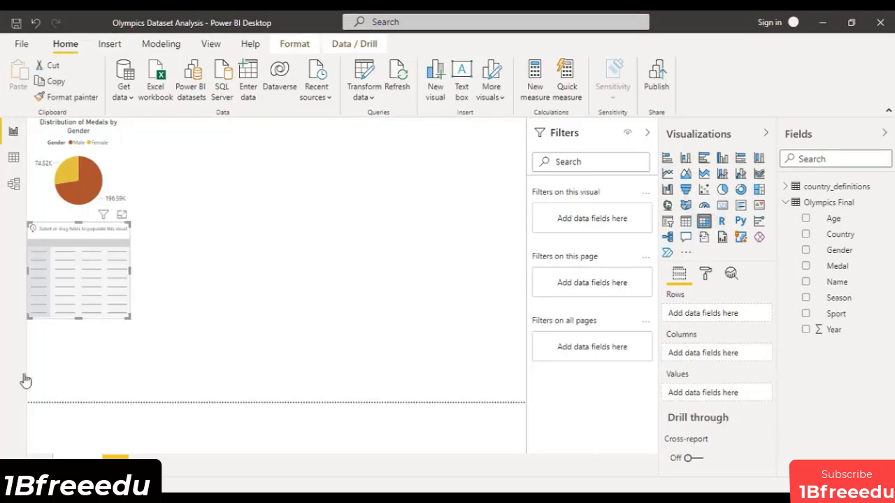
drag(130, 317, 294, 438)
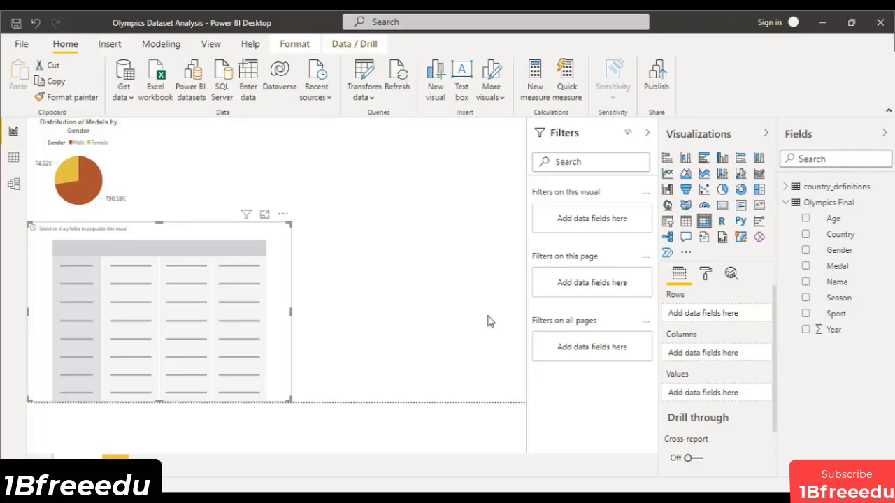
Step: Use the Country field from Olympics Final as the matrix rows and look through the listed countries
drag(848, 234, 723, 318)
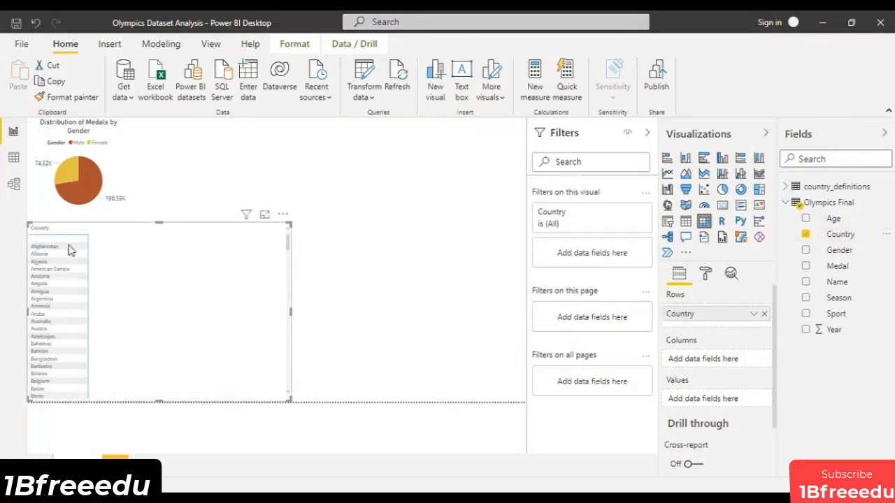
scroll(153, 354, down, 20)
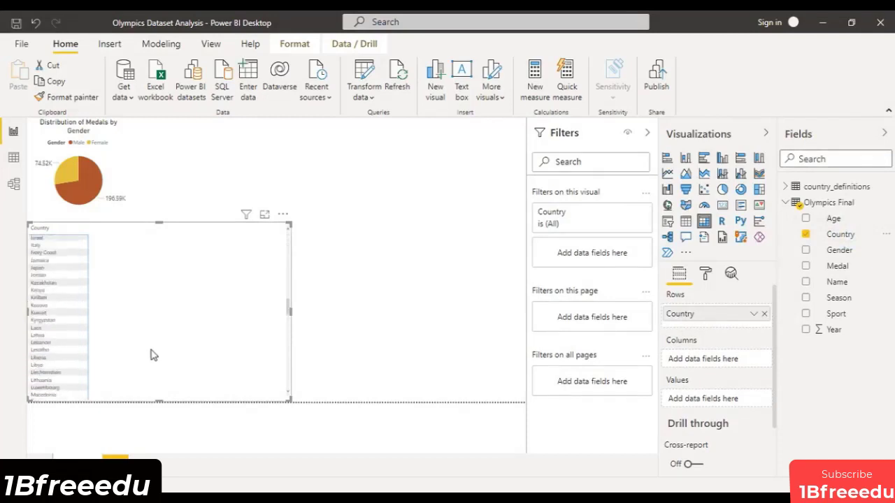
scroll(152, 355, down, 15)
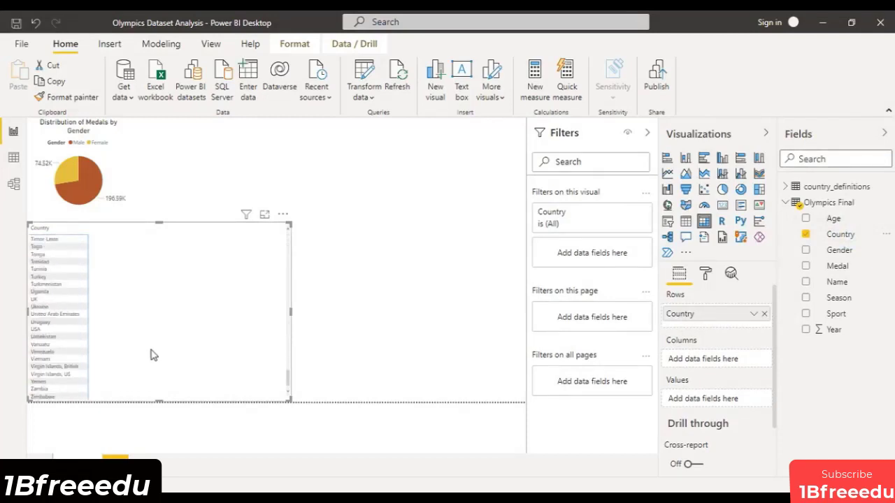
scroll(191, 348, up, 20)
scroll(191, 348, up, 15)
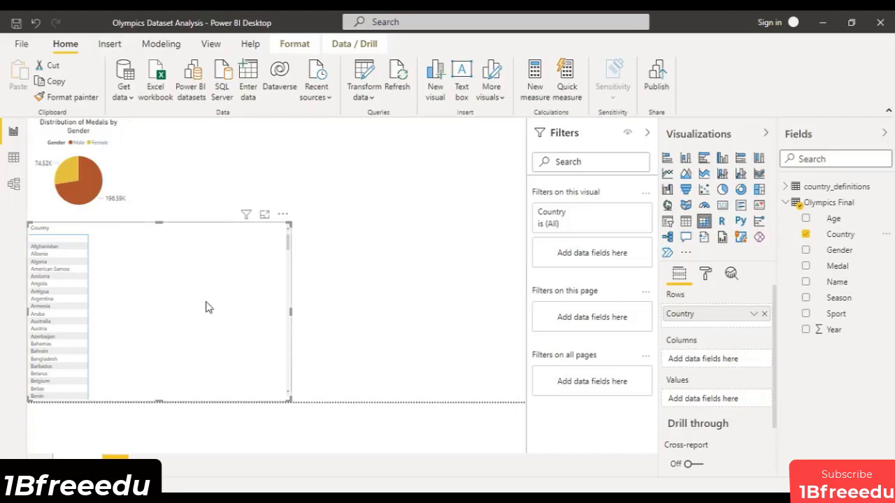
Step: Filter the matrix's Country field with a Top N filter showing the top 10 by count of Medal
click(627, 216)
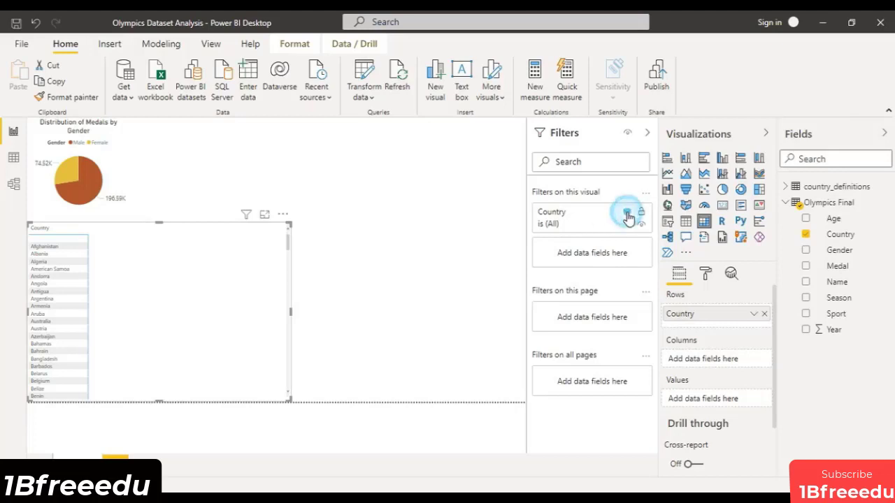
click(622, 257)
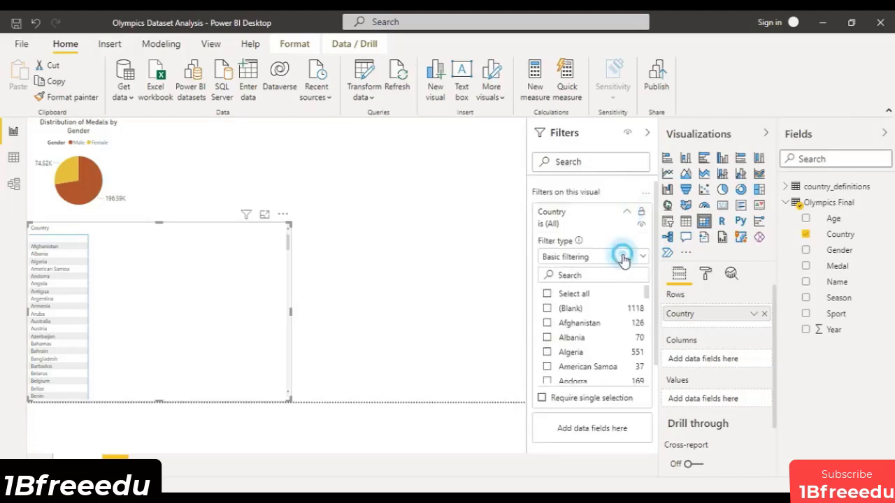
click(552, 306)
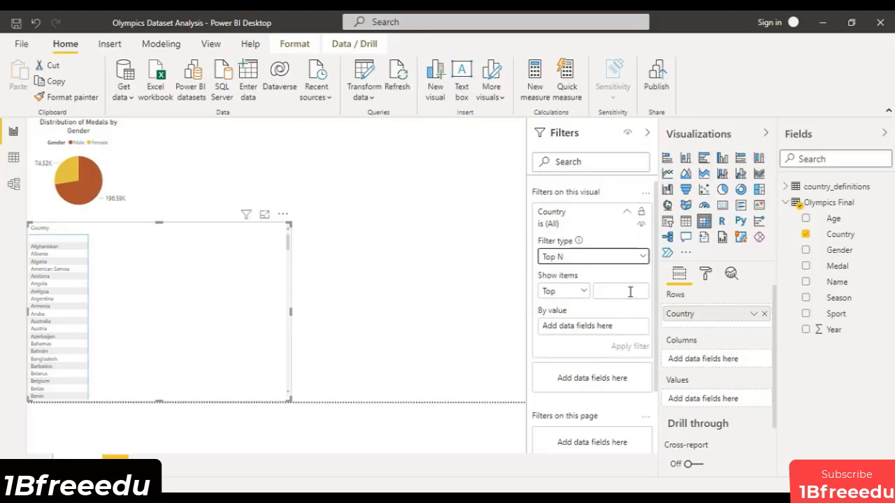
click(582, 292)
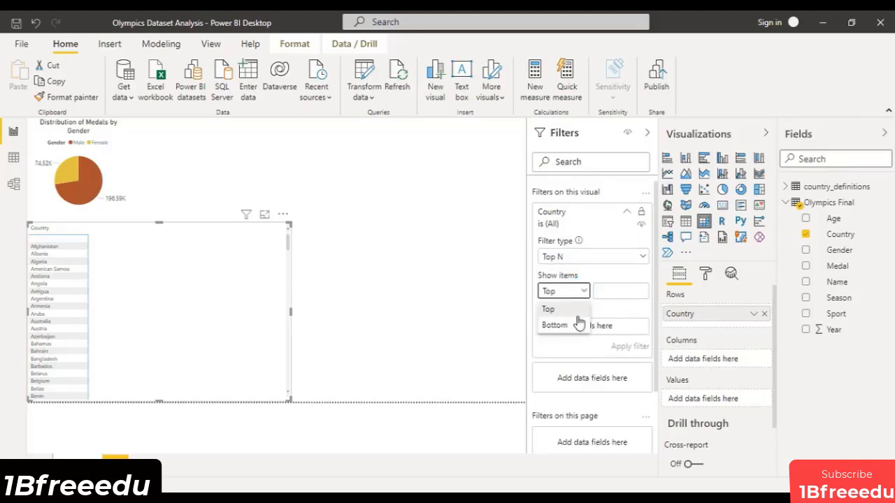
click(573, 310)
click(605, 293)
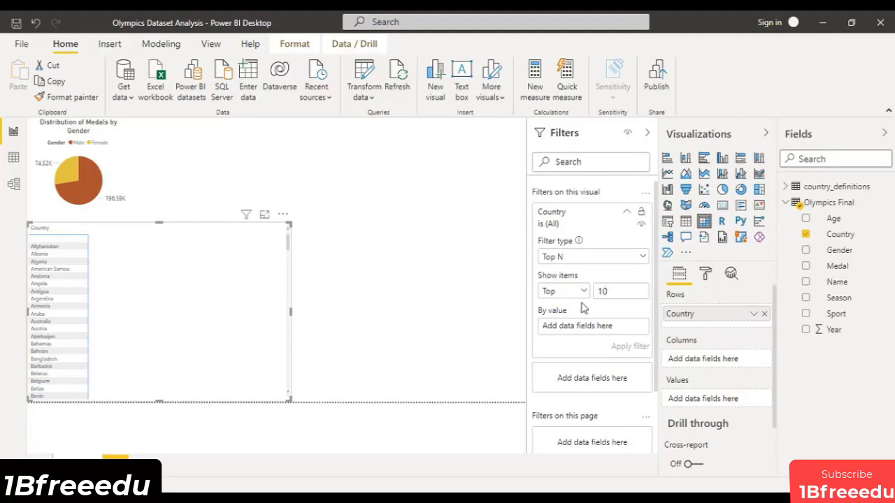
drag(863, 270, 609, 329)
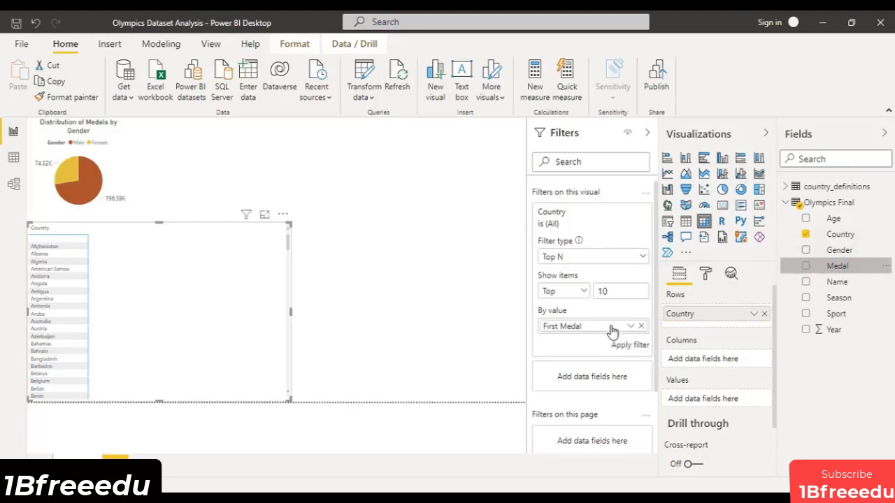
click(631, 327)
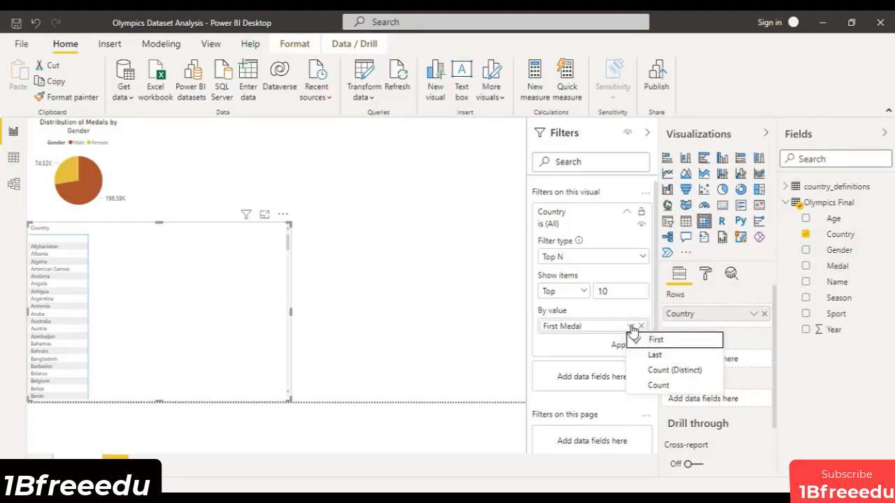
click(658, 386)
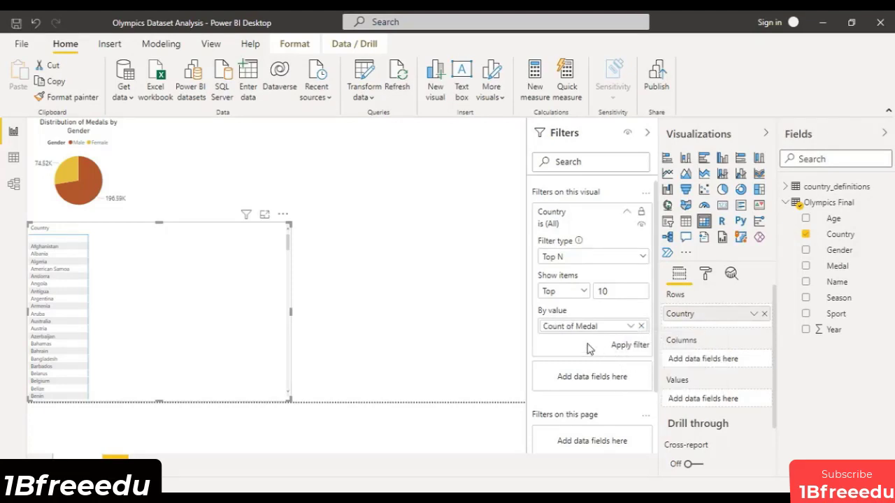
click(631, 345)
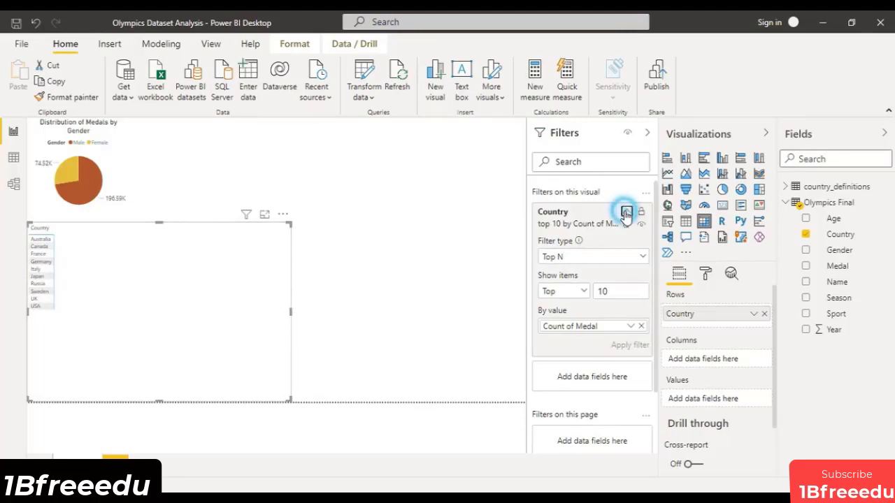
click(626, 215)
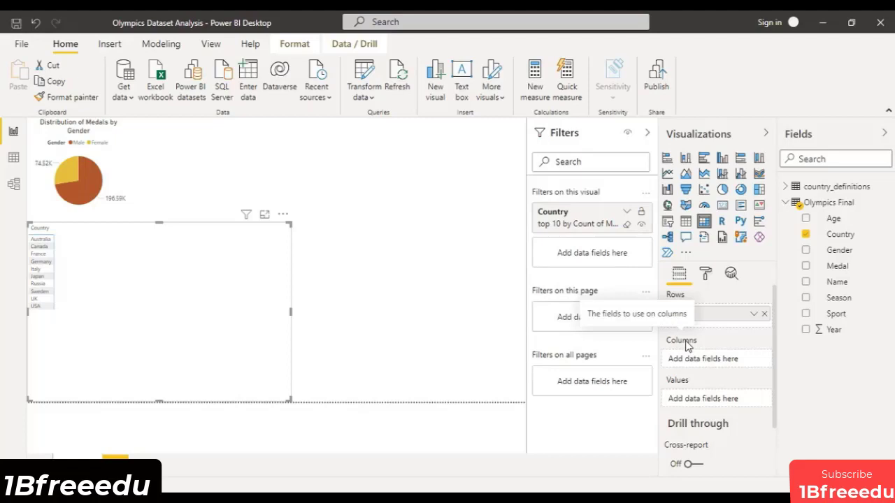
Step: Use the Medal field as the matrix columns and filter out its NA and (Blank) values
drag(852, 266, 734, 361)
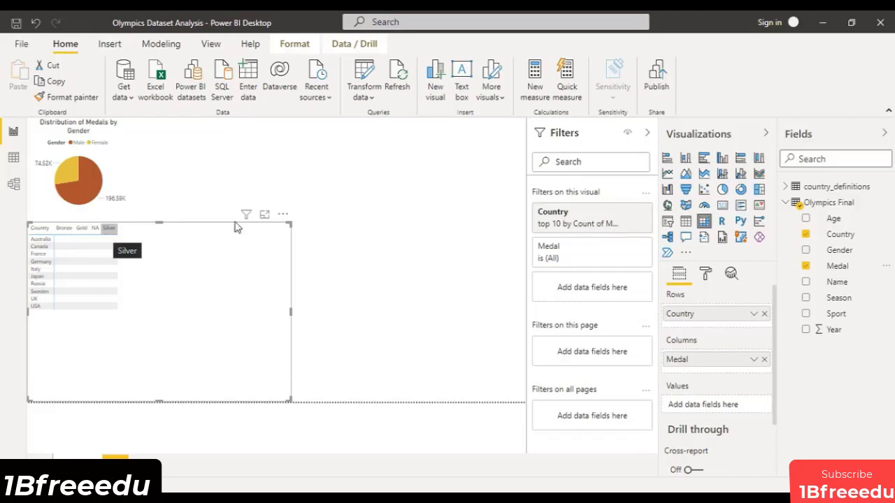
click(622, 256)
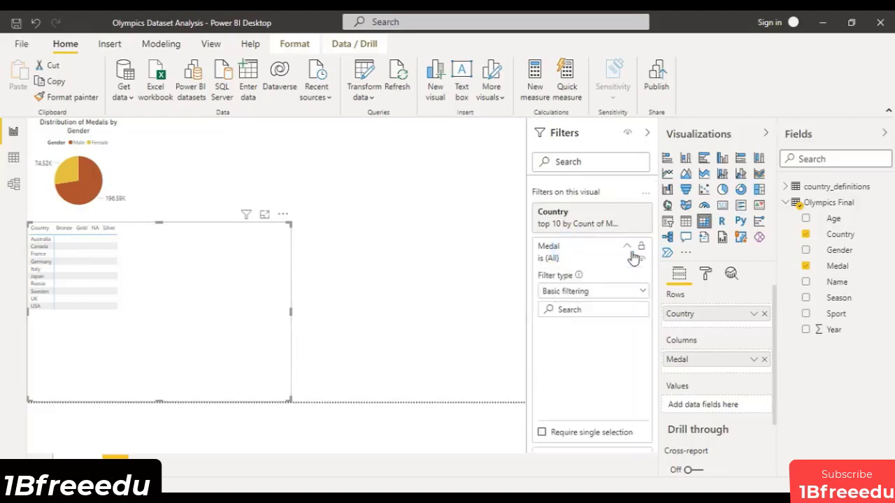
click(549, 329)
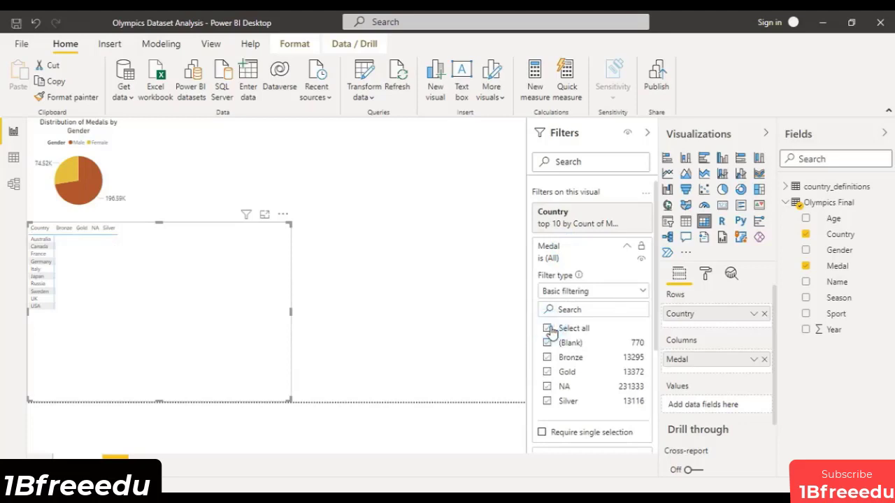
click(547, 387)
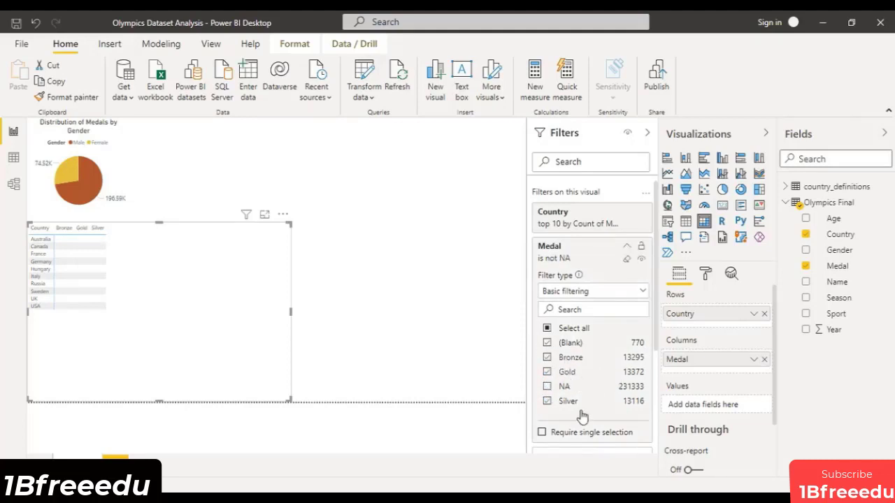
click(547, 343)
click(628, 248)
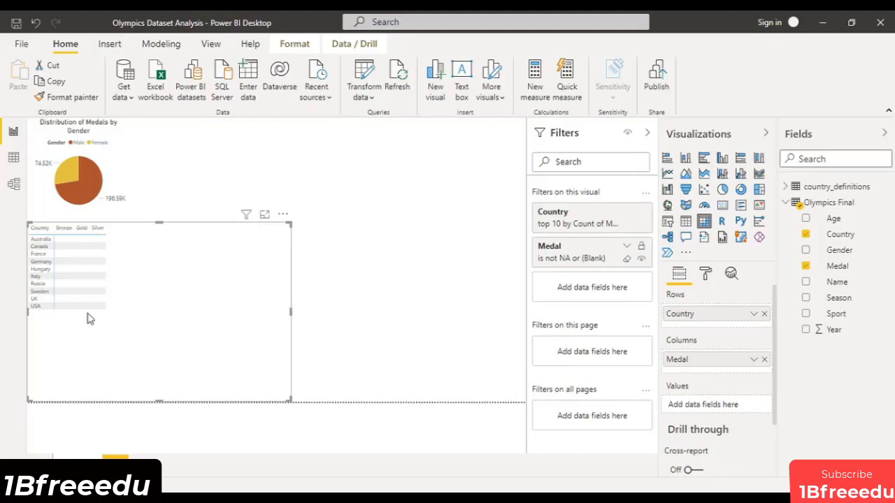
Step: Add the Medal field as the matrix values in focus mode, summarize it by Count, and return to the report page
click(264, 214)
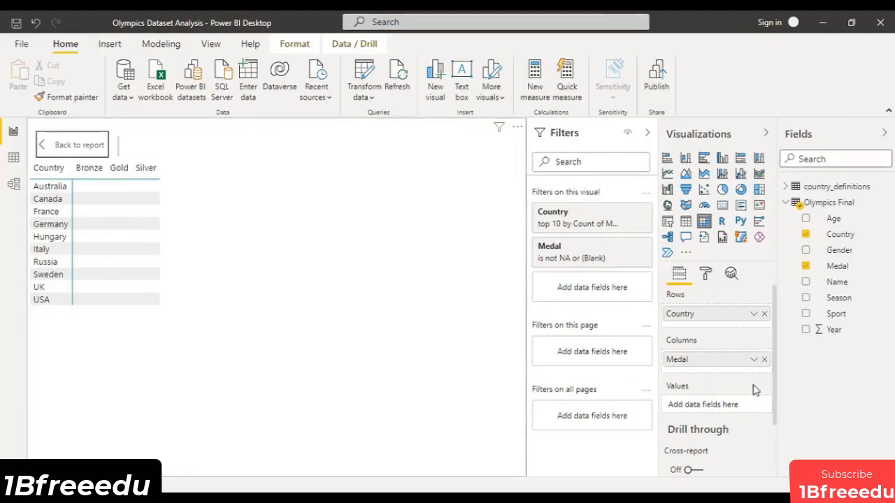
drag(853, 268, 736, 400)
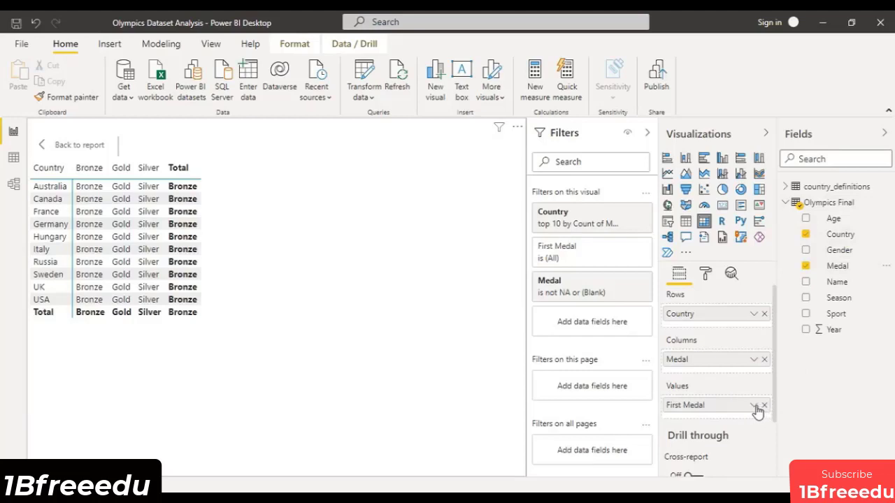
click(755, 407)
click(660, 385)
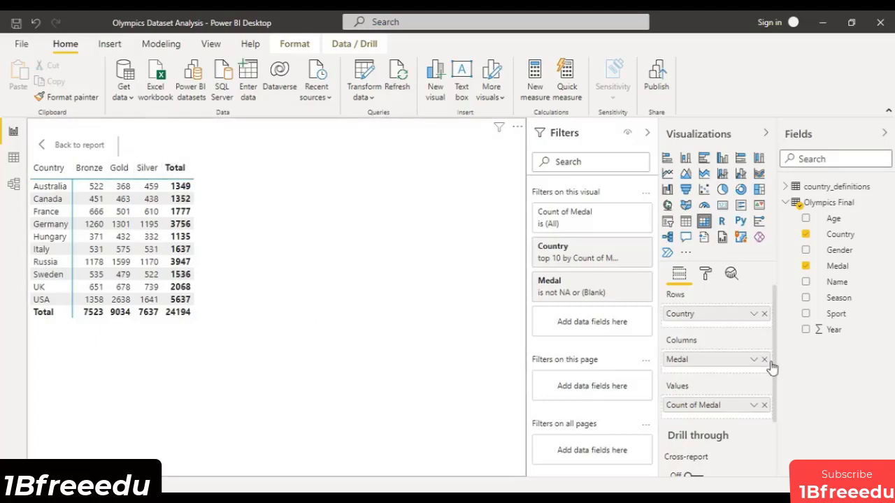
click(707, 273)
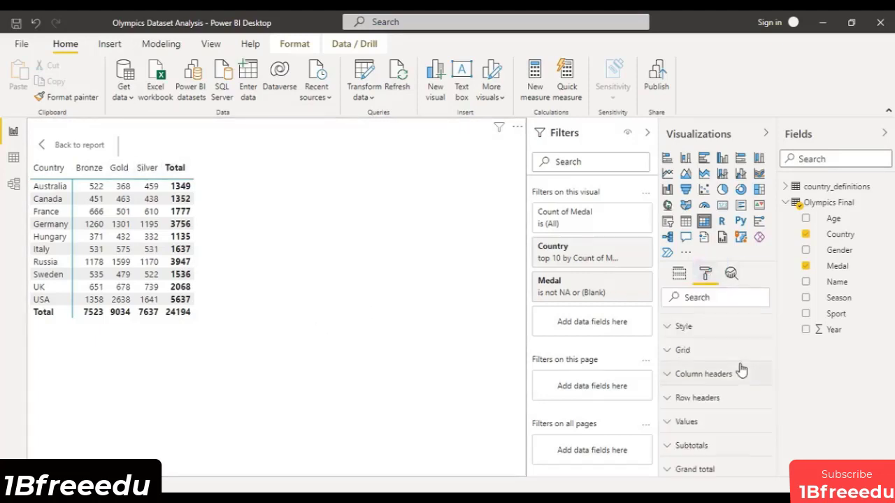
scroll(741, 371, up, 1)
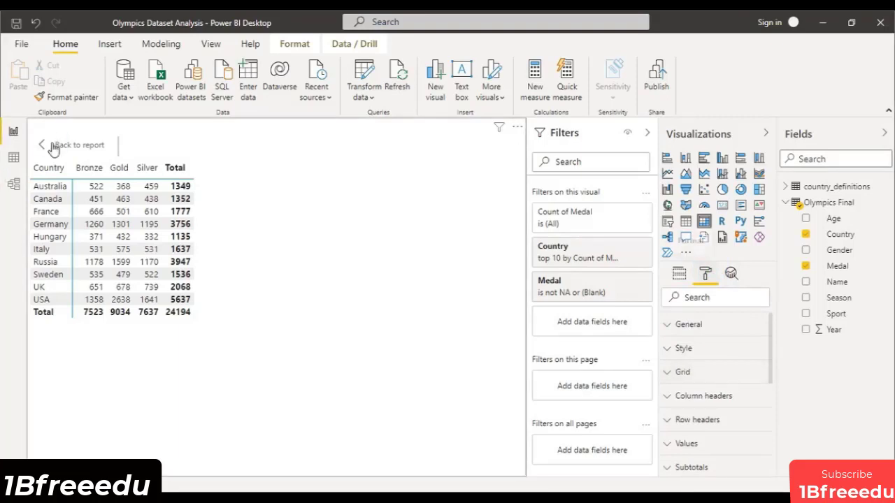
click(81, 149)
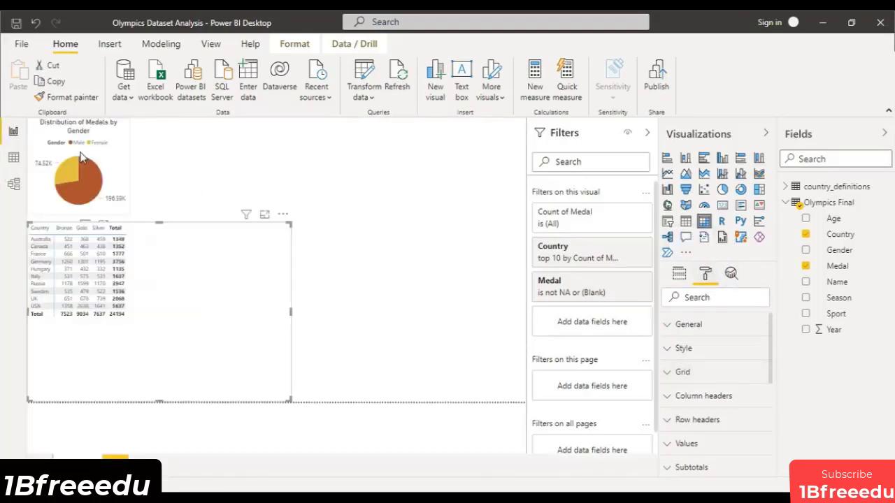
Step: Sort the matrix by Count of Medal in focus mode, and shrink the visual on the page to about 265 by 254
click(264, 215)
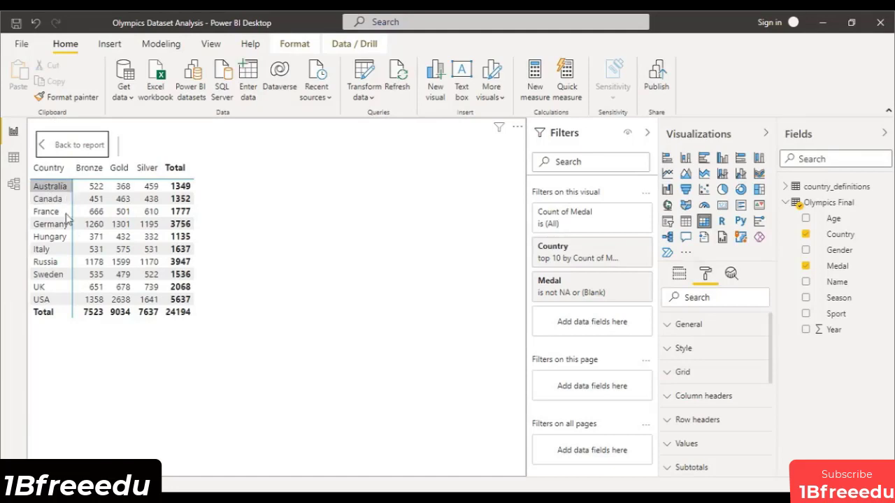
click(516, 129)
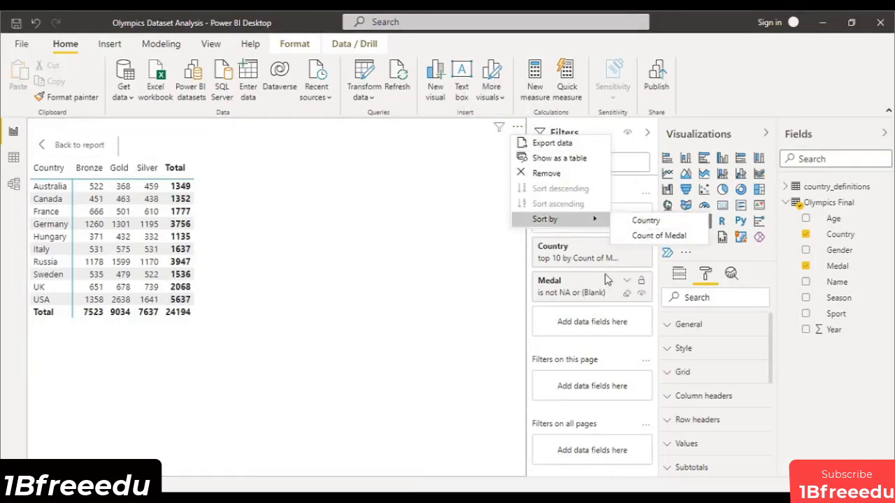
click(657, 237)
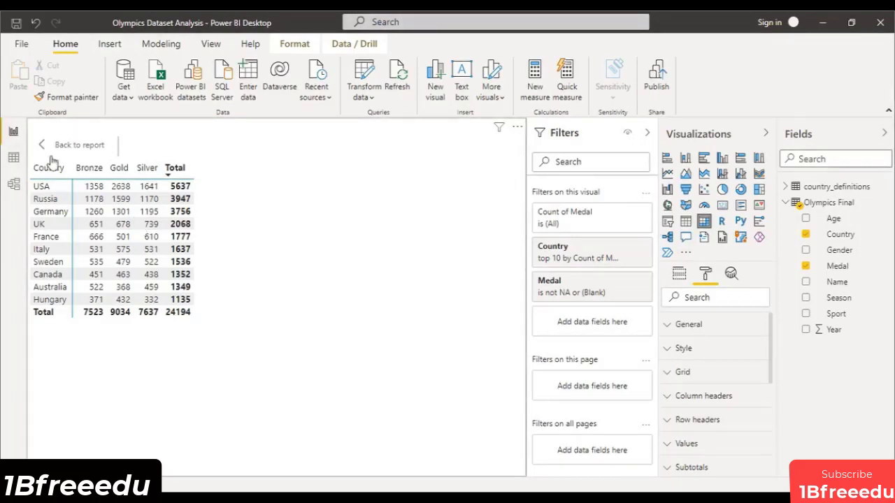
click(185, 199)
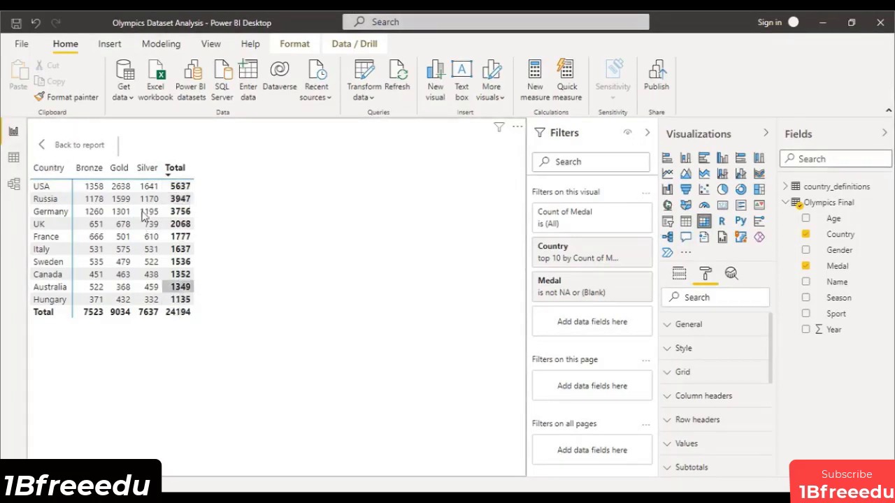
click(51, 146)
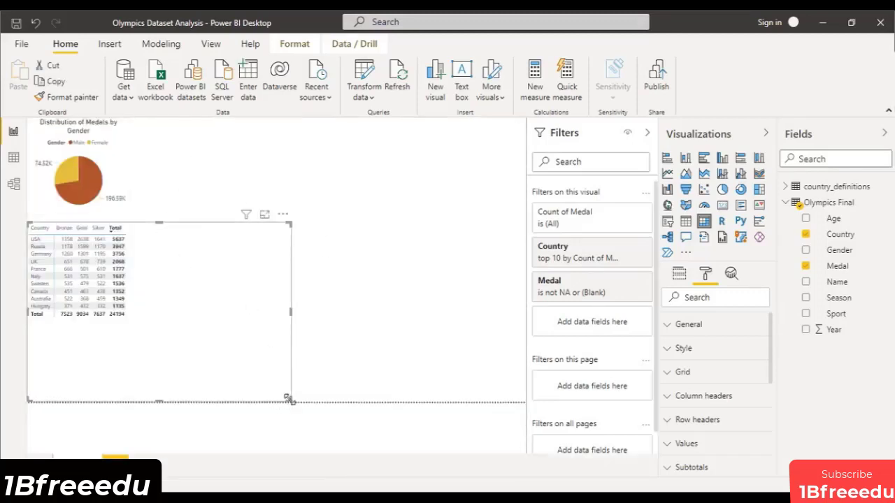
drag(288, 400, 131, 320)
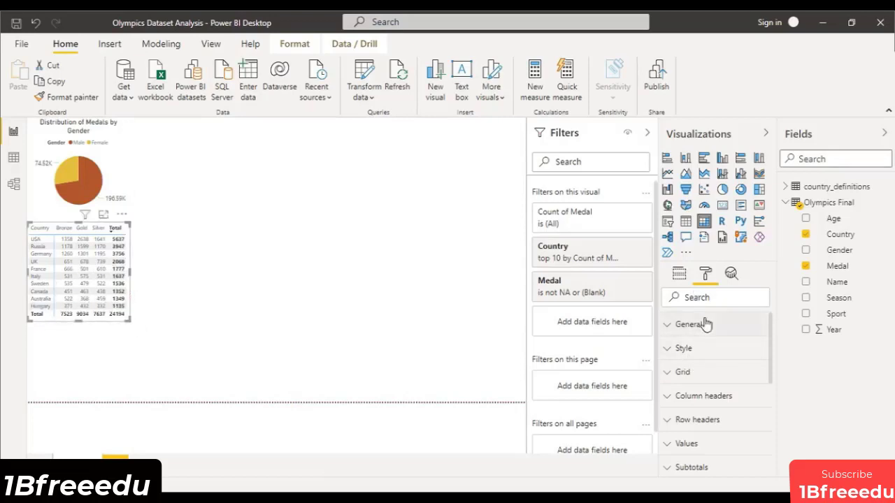
Step: Set the matrix's vertical grid color to black
scroll(699, 376, down, 3)
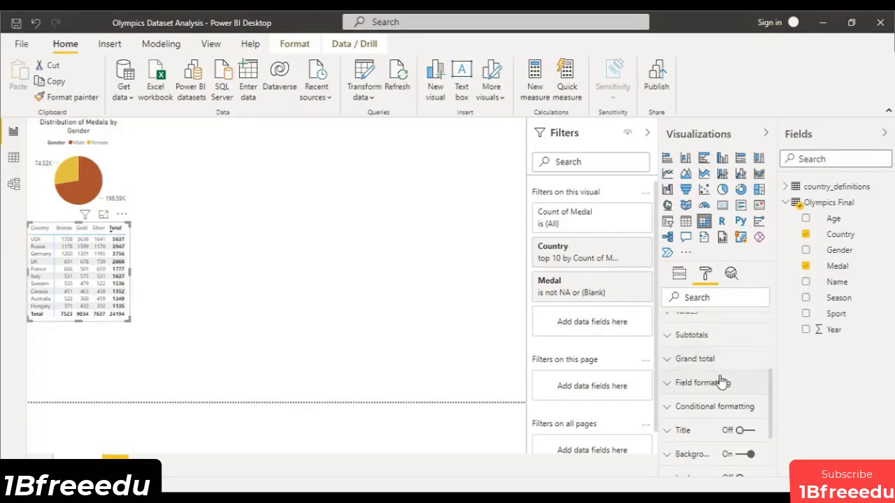
scroll(720, 381, down, 2)
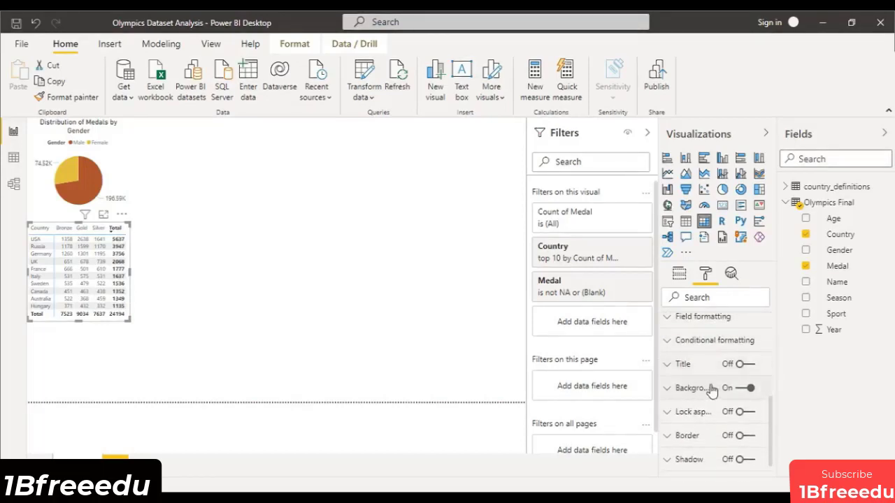
scroll(689, 390, up, 2)
scroll(692, 391, up, 2)
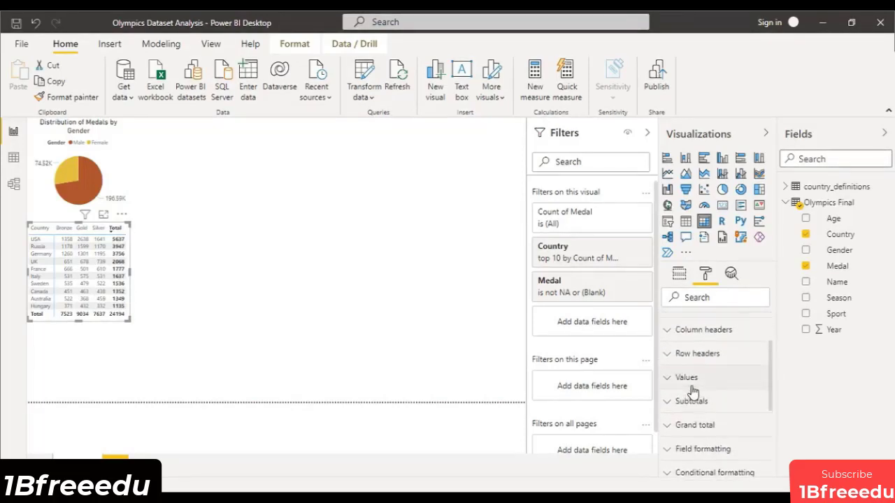
scroll(692, 391, up, 3)
click(668, 325)
scroll(740, 361, down, 5)
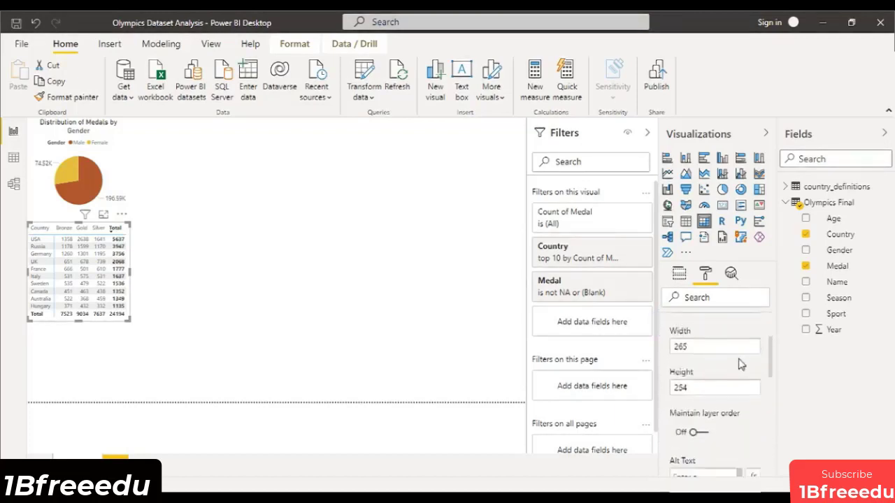
click(672, 396)
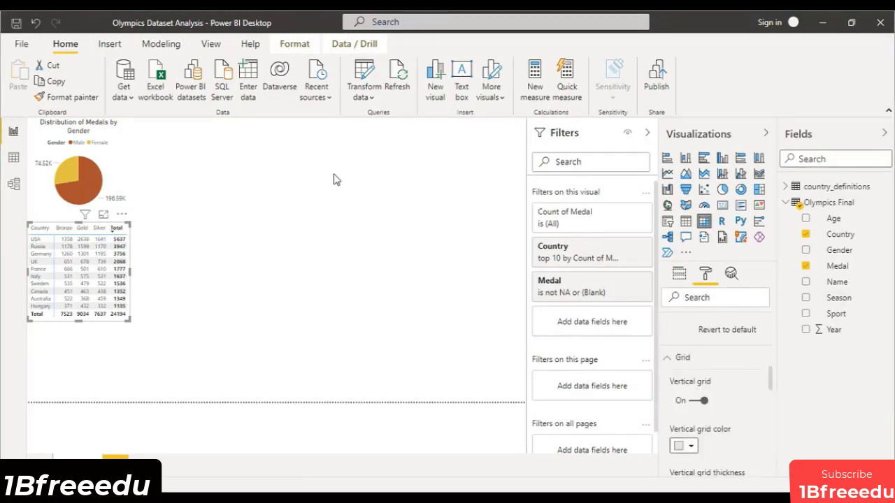
click(689, 446)
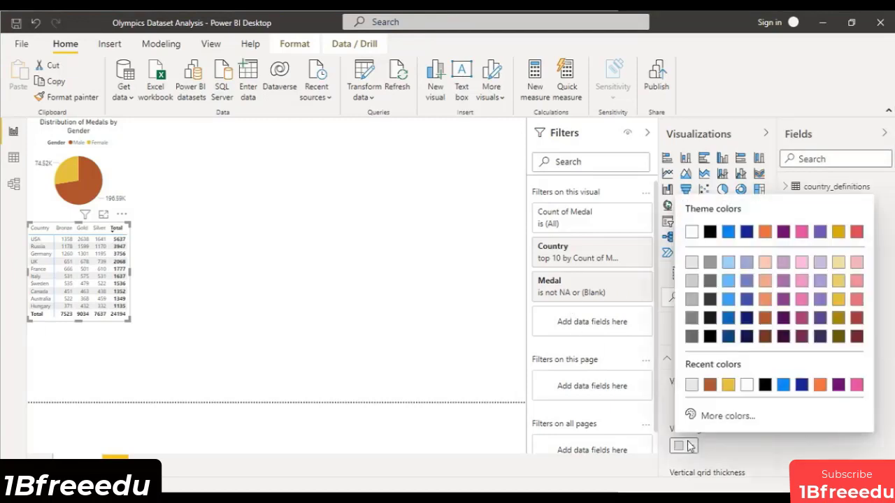
click(707, 339)
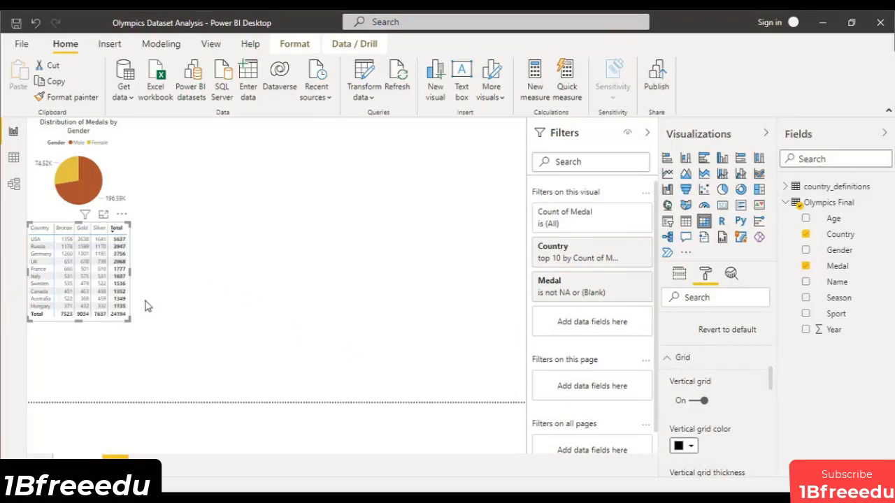
Step: Turn on the matrix's horizontal grid, color it black and set its thickness to 2
scroll(747, 416, down, 2)
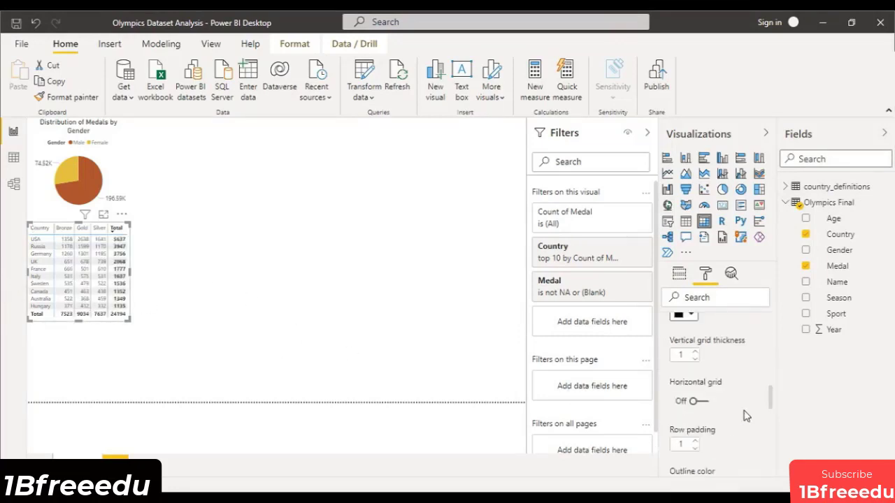
click(696, 401)
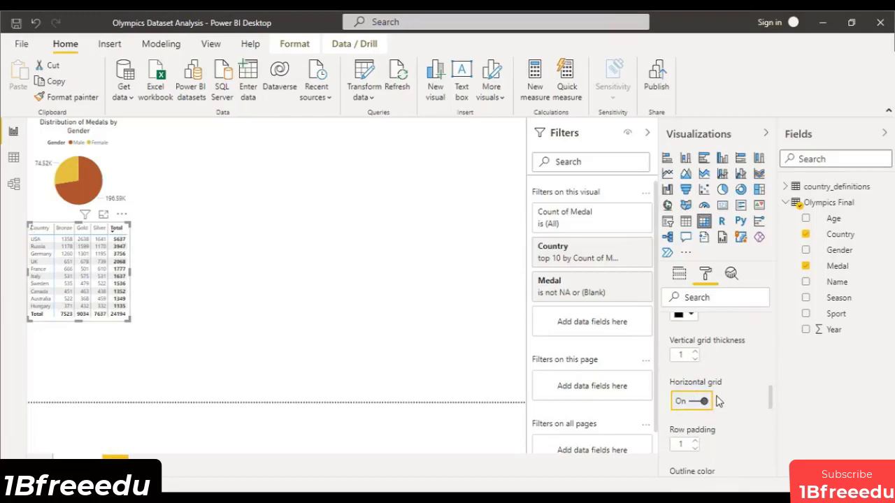
scroll(727, 411, down, 2)
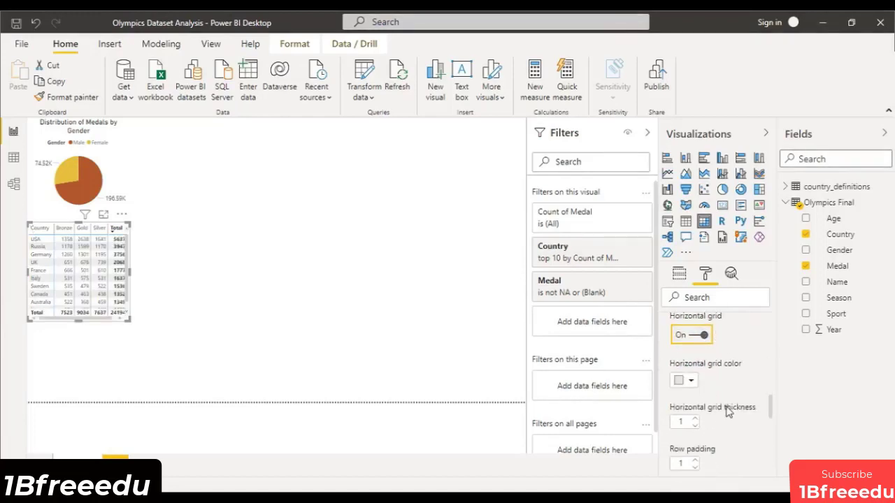
click(688, 380)
click(691, 320)
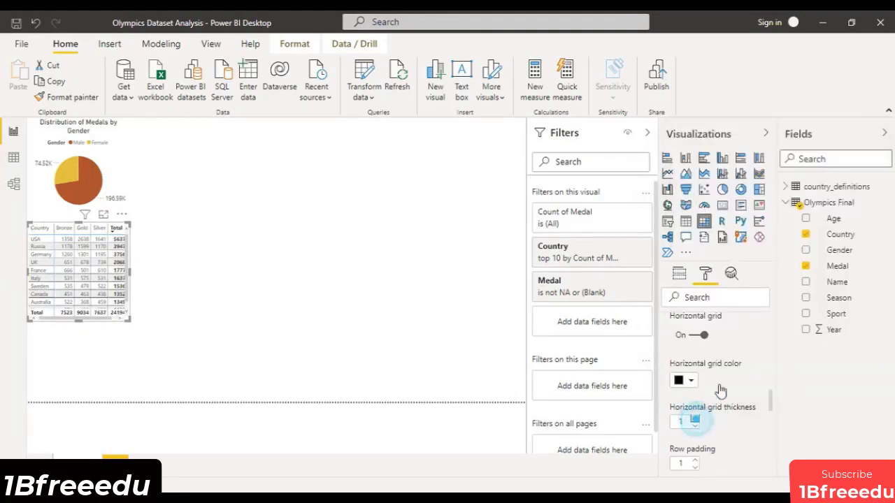
Step: Set the matrix's vertical grid thickness to 2
scroll(724, 361, up, 1)
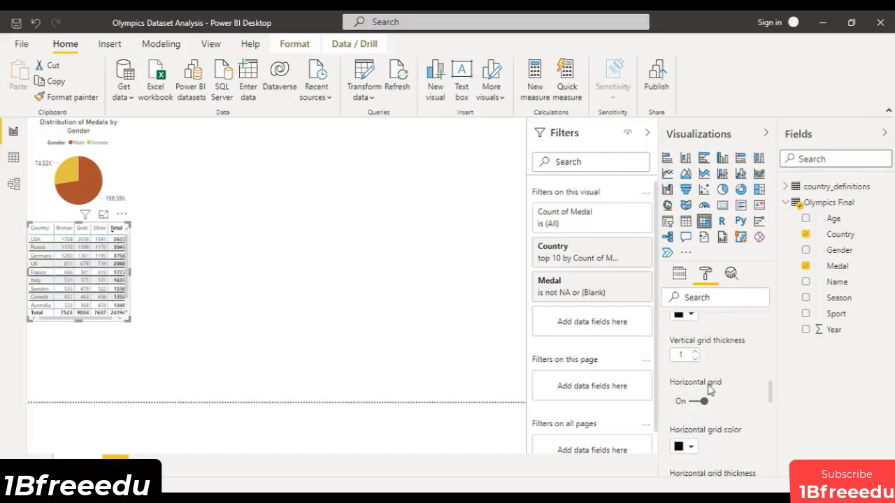
click(694, 355)
click(694, 351)
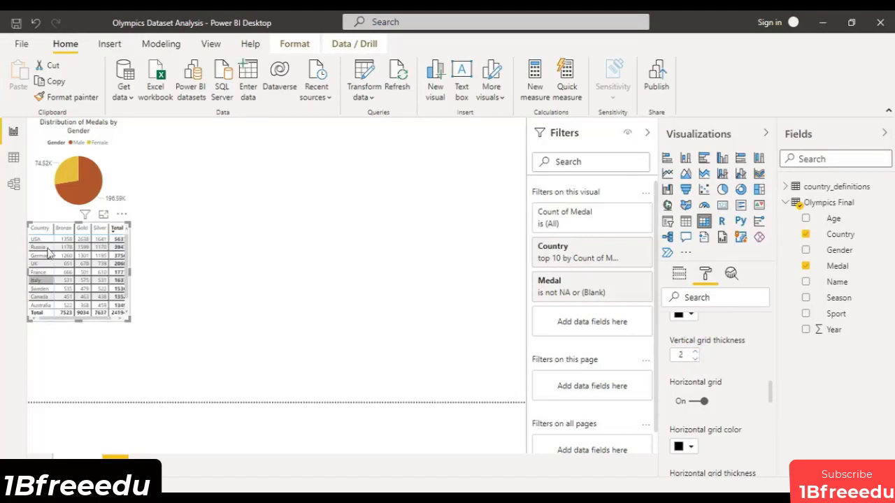
Step: Set the matrix grid's outline weight to 2 and its outline color to black
scroll(746, 415, down, 2)
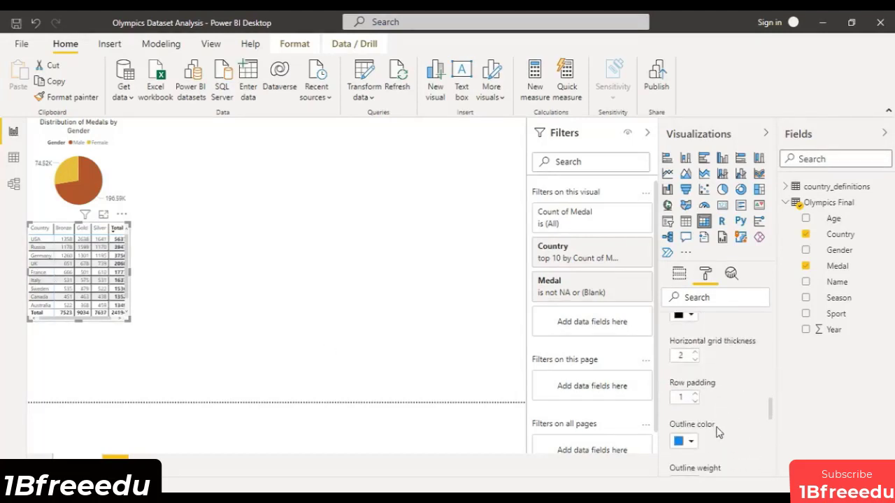
scroll(720, 430, down, 1)
click(695, 413)
click(691, 376)
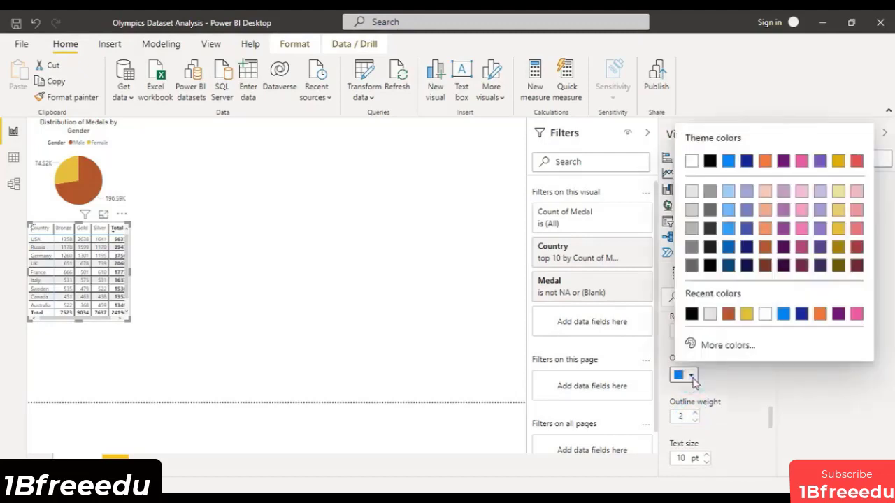
click(690, 314)
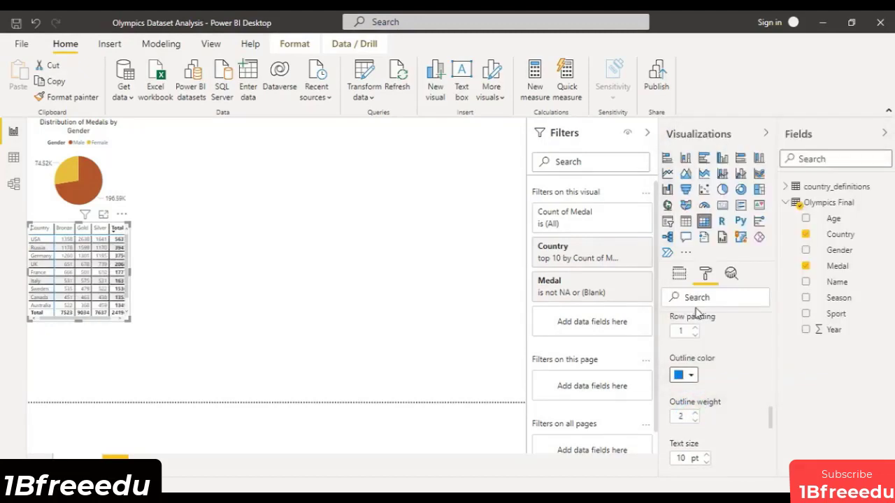
click(694, 328)
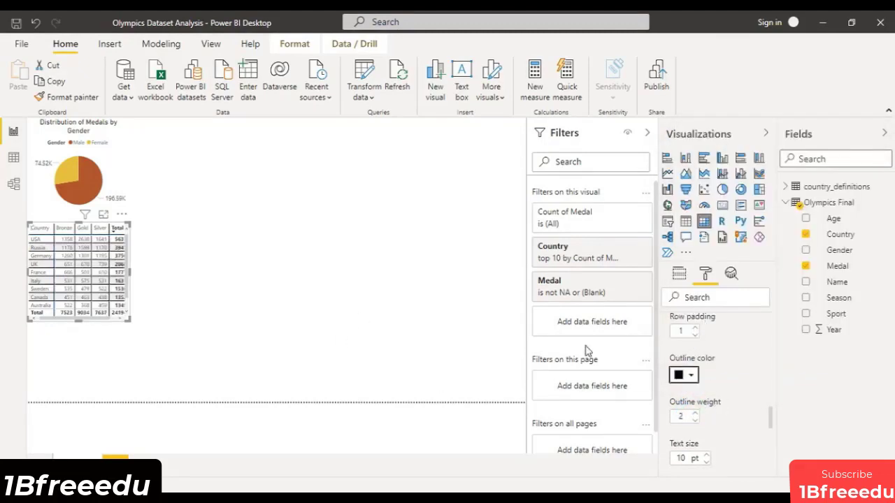
Step: Set the matrix grid's text size to 12 pt and enlarge the visual to about 316 by 323
scroll(741, 383, down, 3)
scroll(731, 374, up, 2)
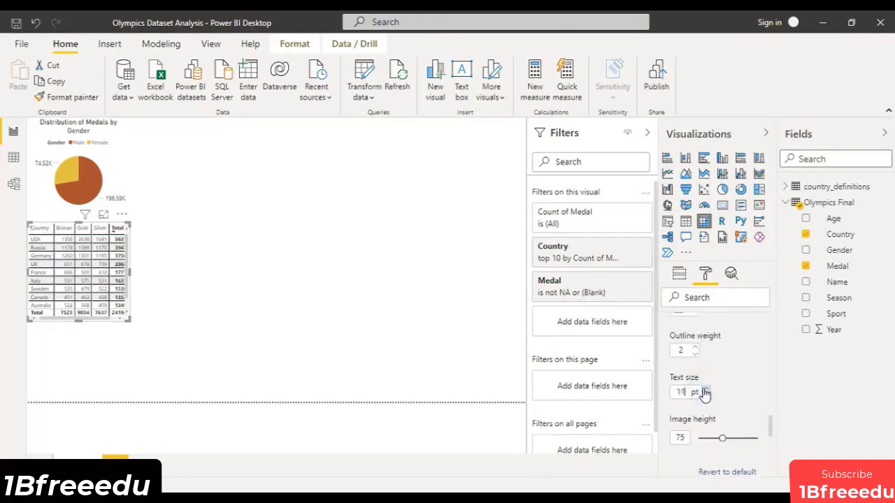
click(704, 394)
click(705, 392)
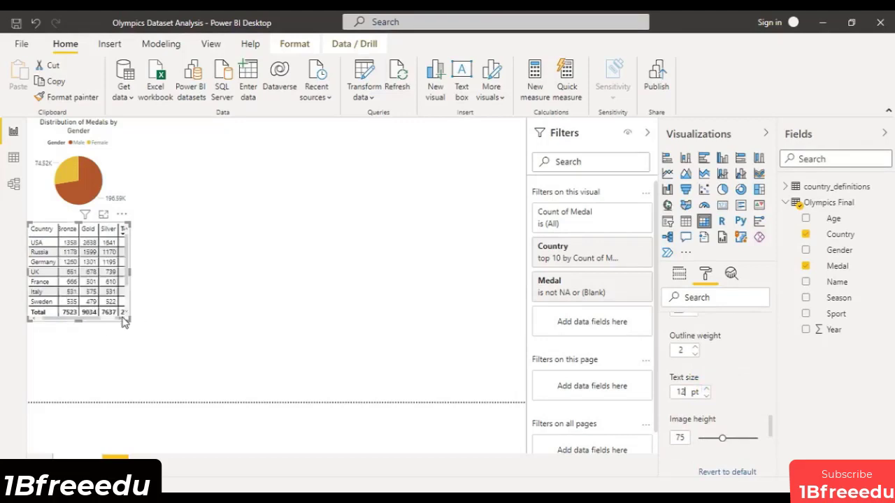
drag(124, 322, 146, 344)
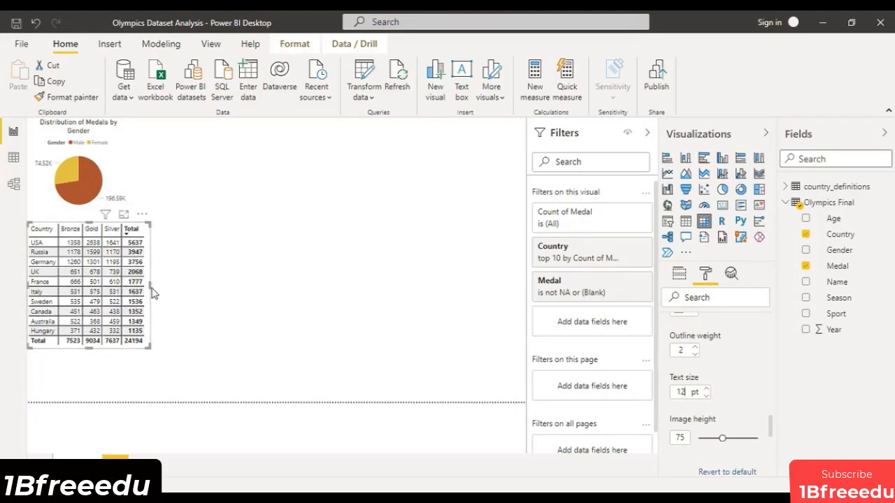
drag(148, 292, 150, 292)
Step: Turn on data bars in the matrix's conditional formatting for Count of Medal
scroll(706, 346, down, 3)
scroll(712, 358, up, 5)
scroll(711, 364, down, 8)
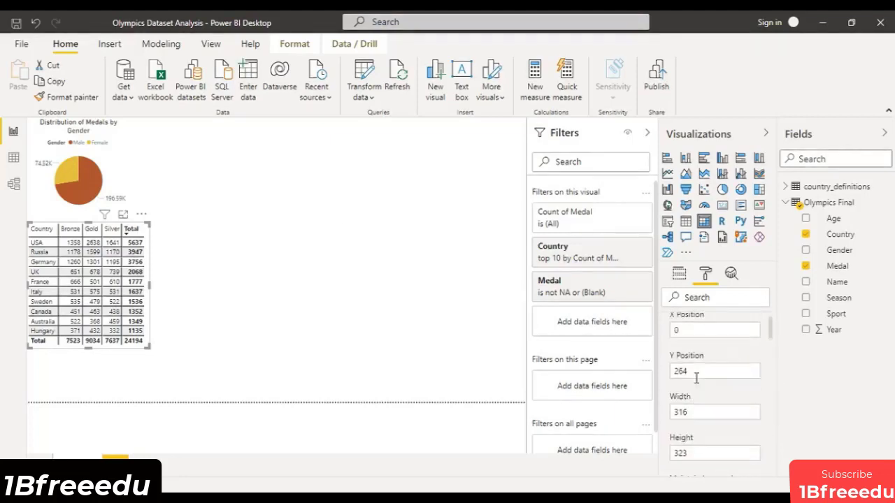
scroll(711, 374, down, 5)
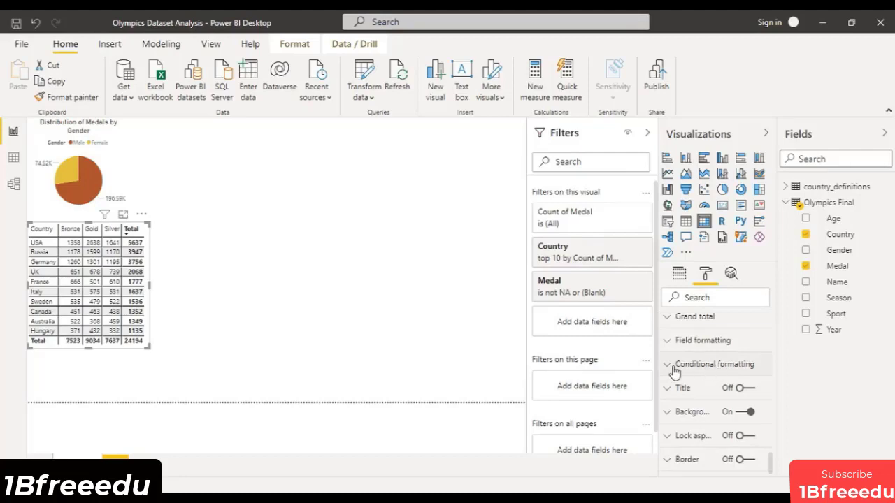
click(675, 370)
scroll(746, 360, down, 2)
scroll(747, 360, down, 2)
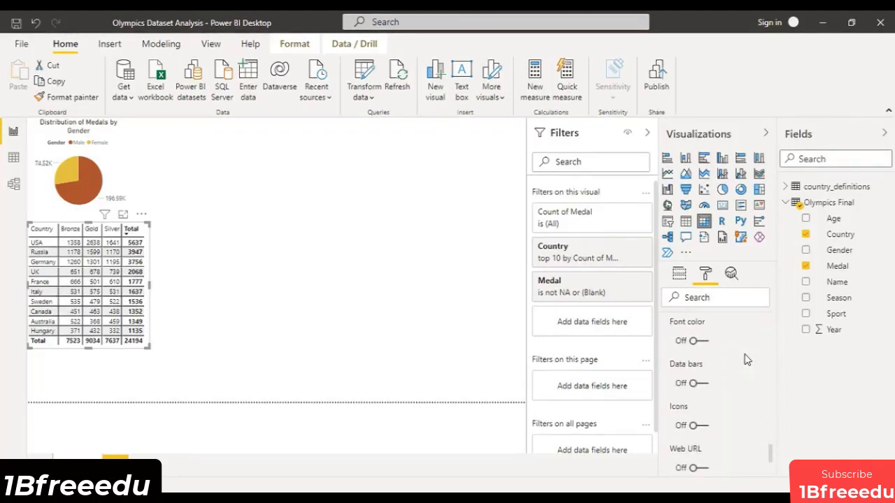
click(700, 383)
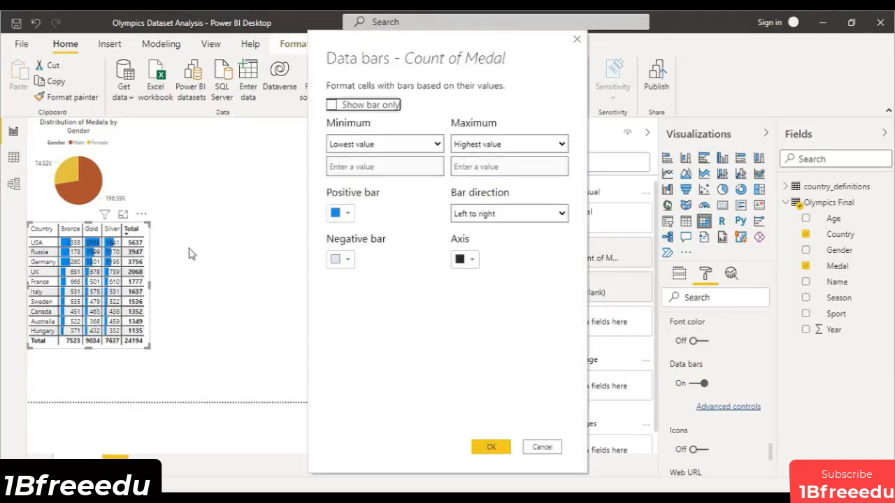
Step: Change the positive color of the matrix's data bars to a golden yellow and apply it
click(348, 216)
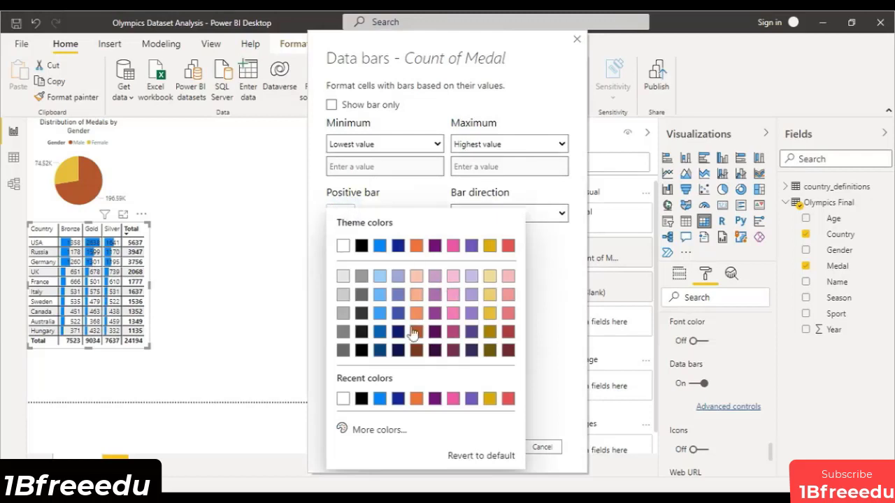
click(489, 312)
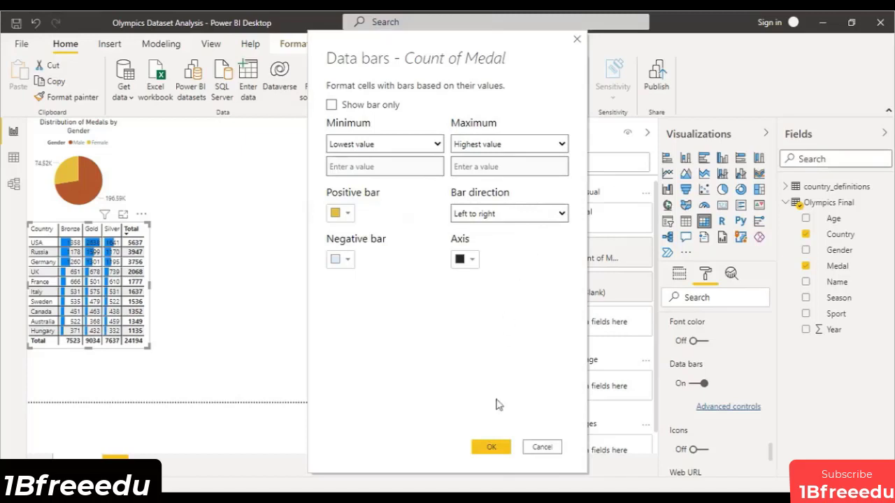
click(491, 447)
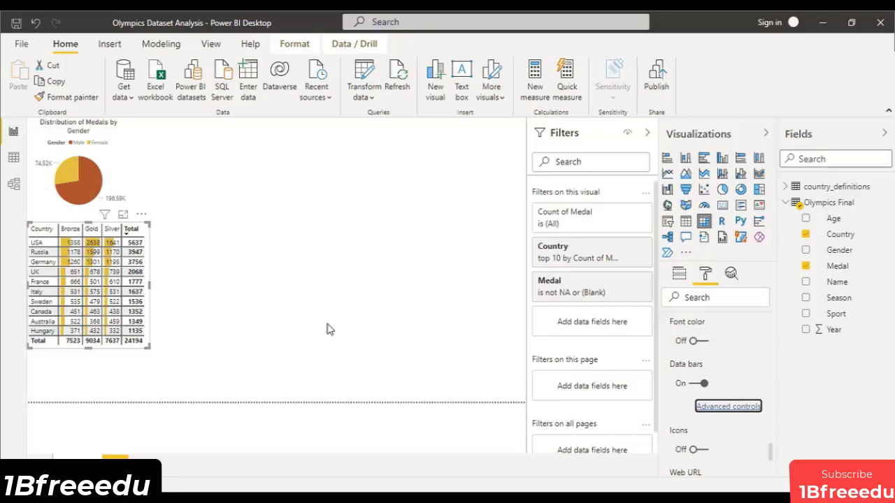
click(408, 372)
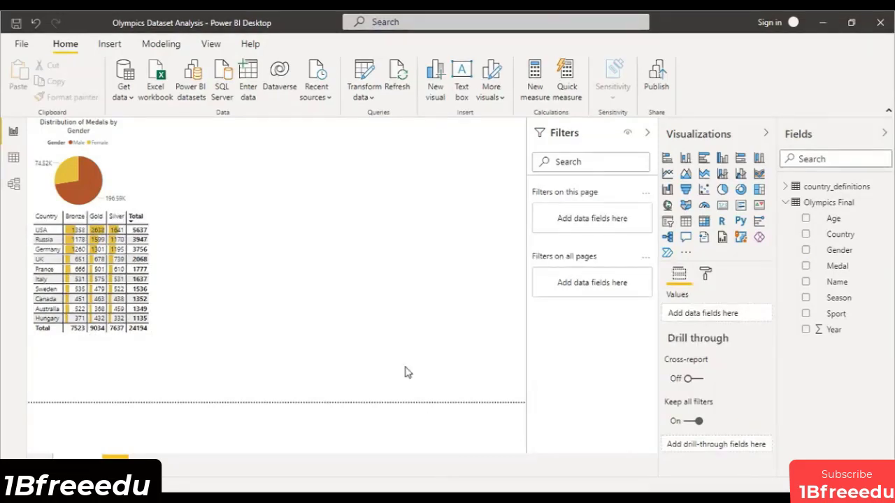
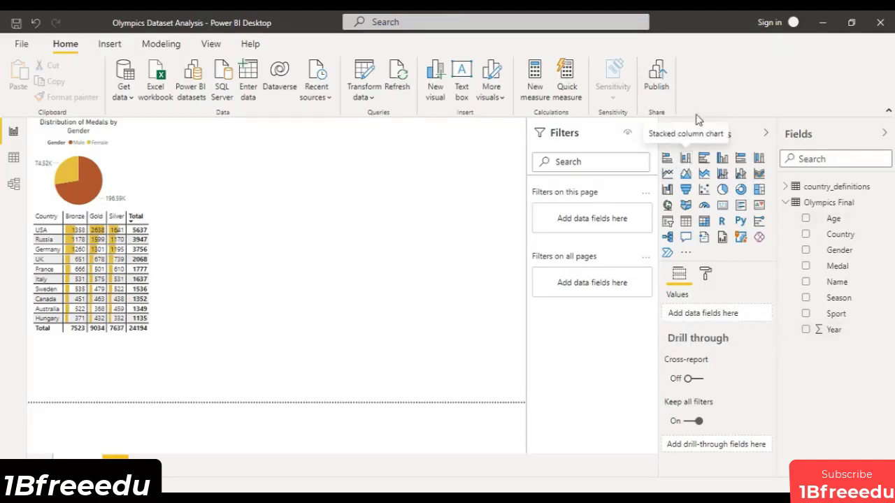
Step: Add a stacked column chart below the matrix, stretch it across nearly the full page width and make it slightly taller
click(685, 156)
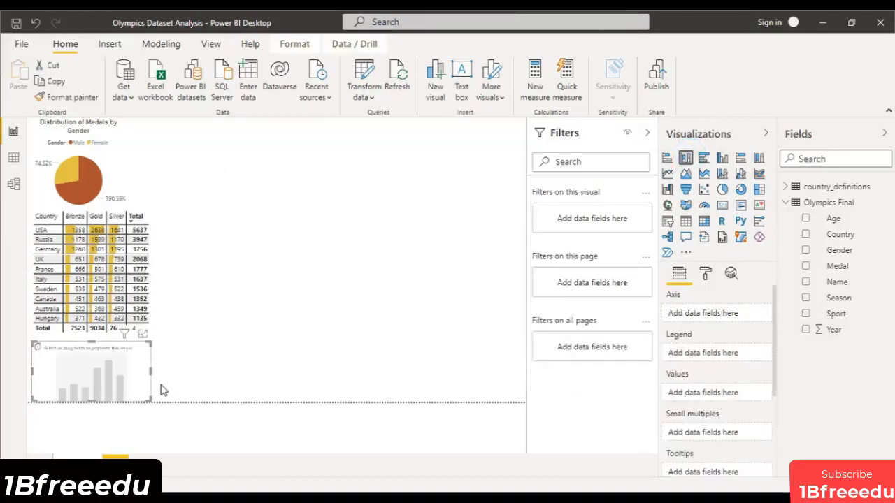
drag(150, 371, 520, 371)
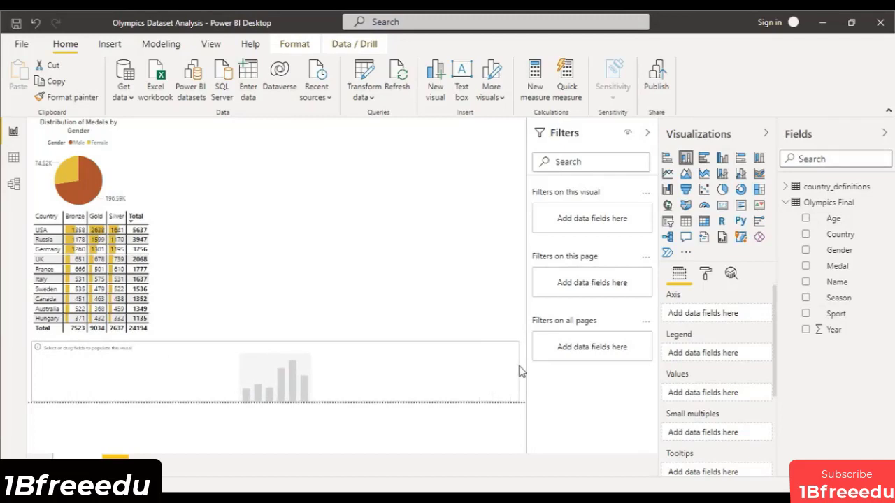
drag(276, 341, 281, 331)
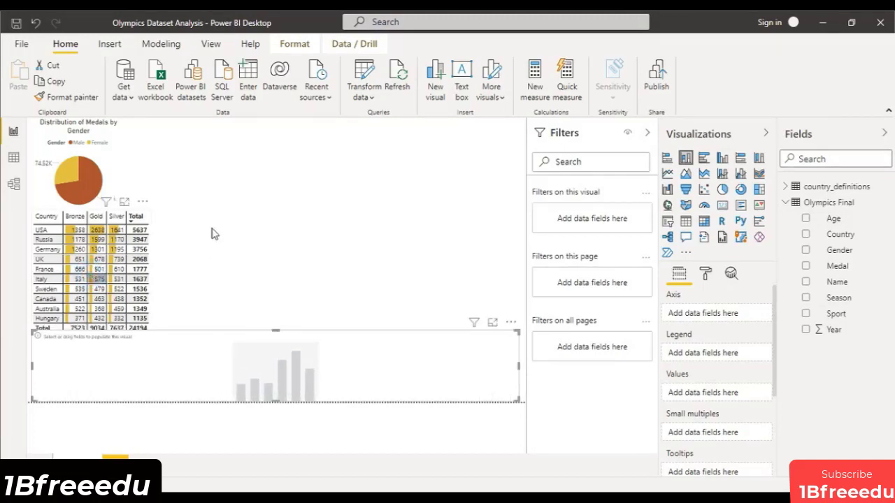
Step: Move the matrix to the upper middle of the page and extend the column chart upward to just beneath it
drag(149, 213, 368, 127)
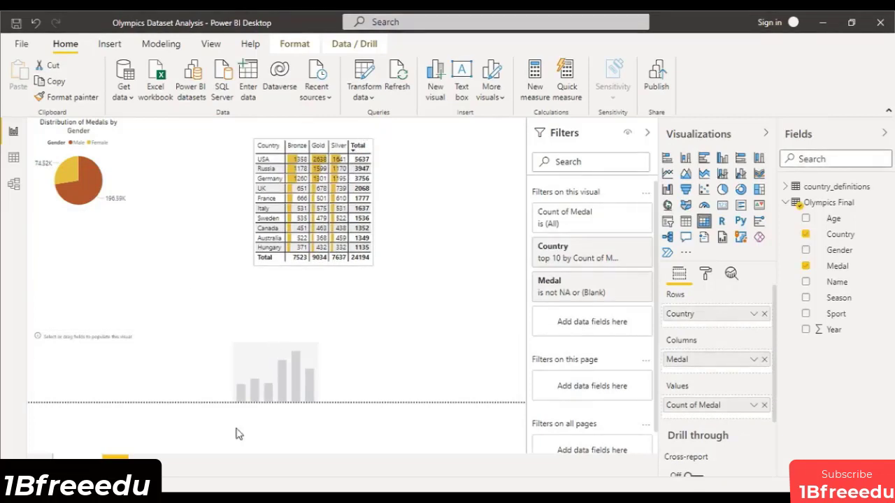
click(277, 331)
drag(277, 331, 283, 260)
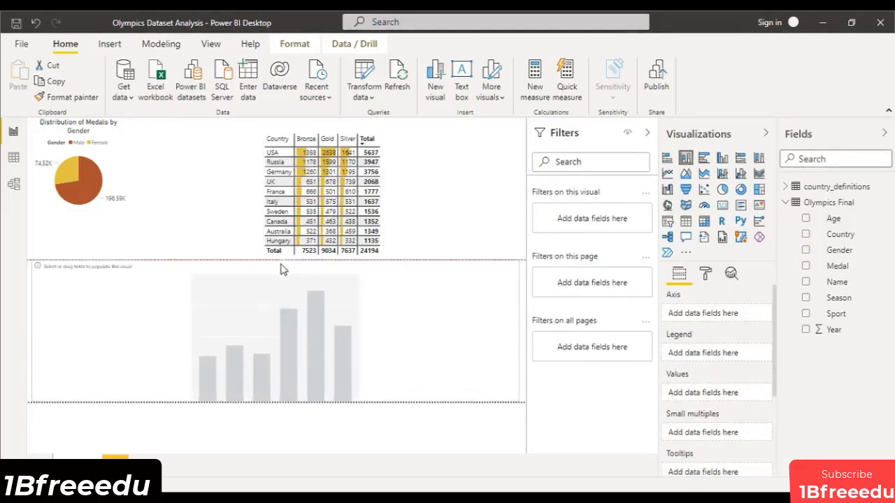
Step: Show the column chart in focus mode and plot the count of Medal by Name
click(493, 256)
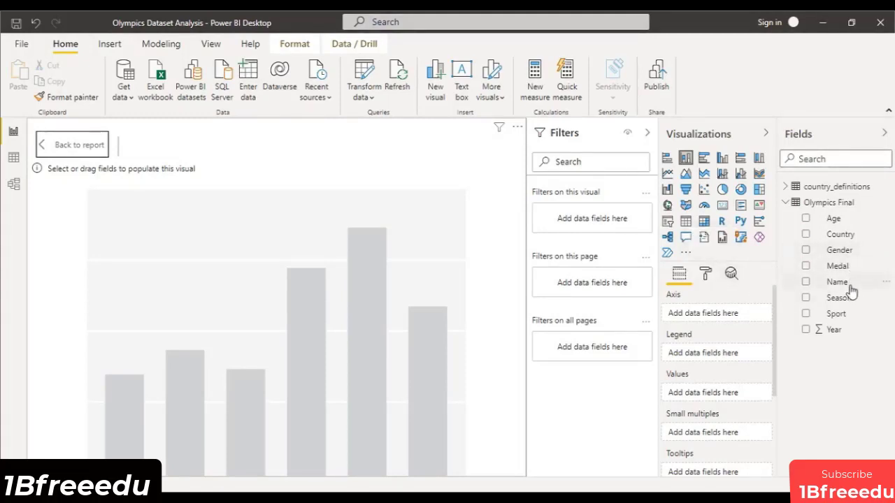
drag(851, 290, 736, 321)
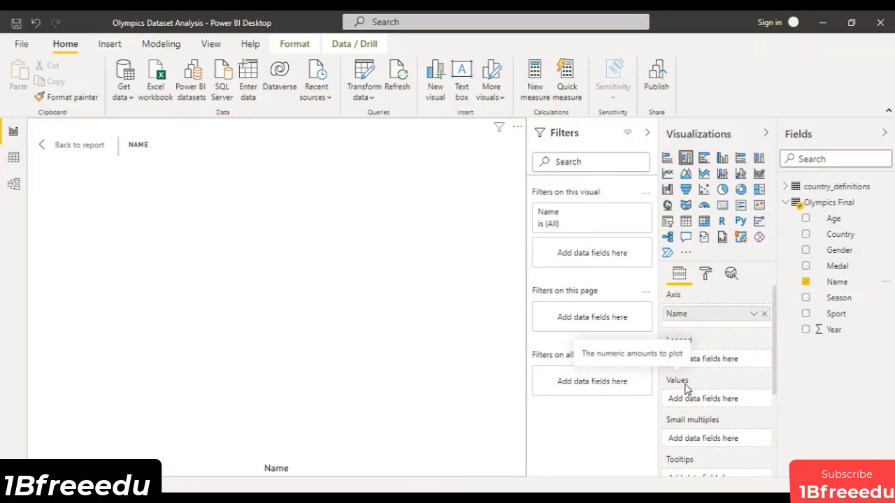
drag(837, 265, 725, 406)
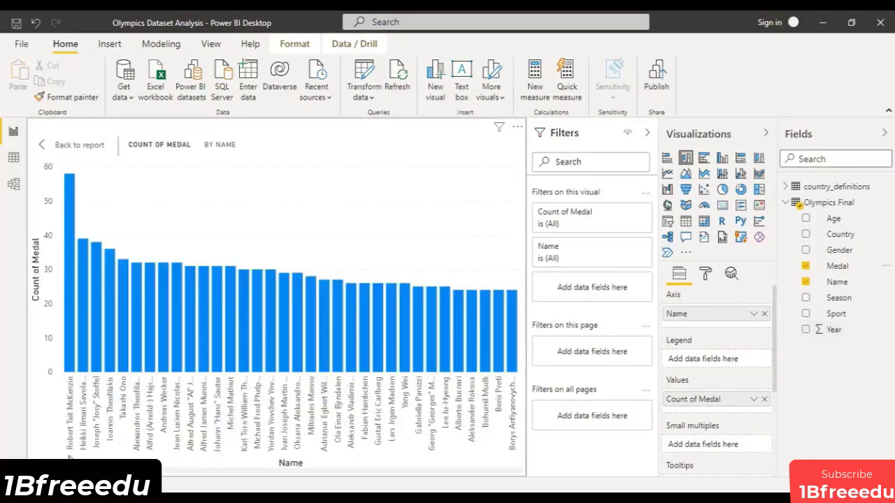
mouse_move(69, 471)
mouse_down()
mouse_move(370, 480)
mouse_move(480, 465)
mouse_move(428, 482)
mouse_move(67, 474)
mouse_up()
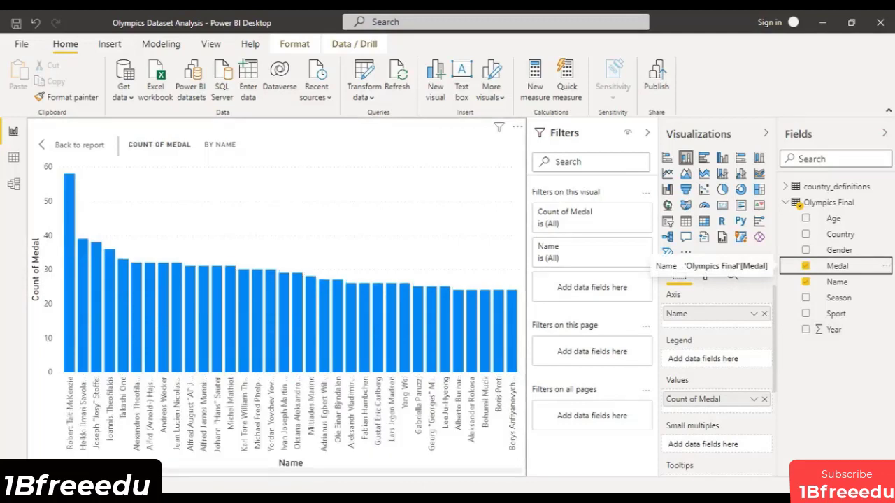
Step: Set the chart's Name filter to Top N, showing the top 10 items
click(570, 222)
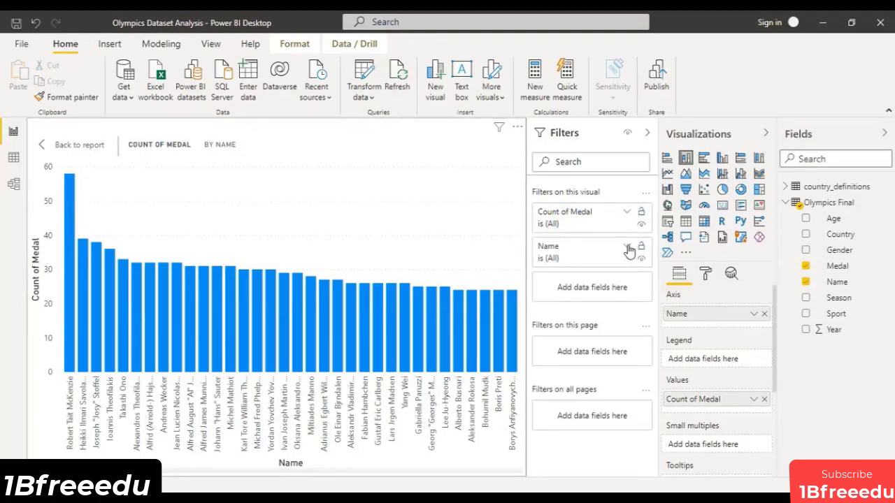
click(629, 249)
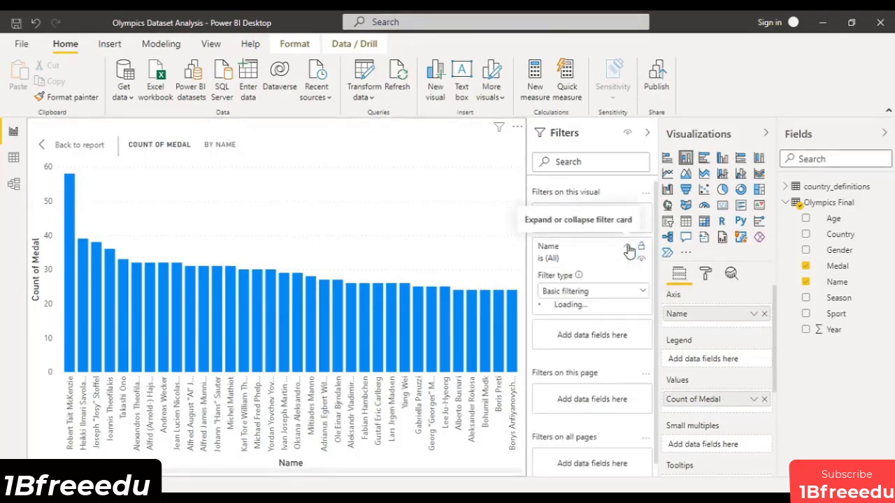
click(622, 289)
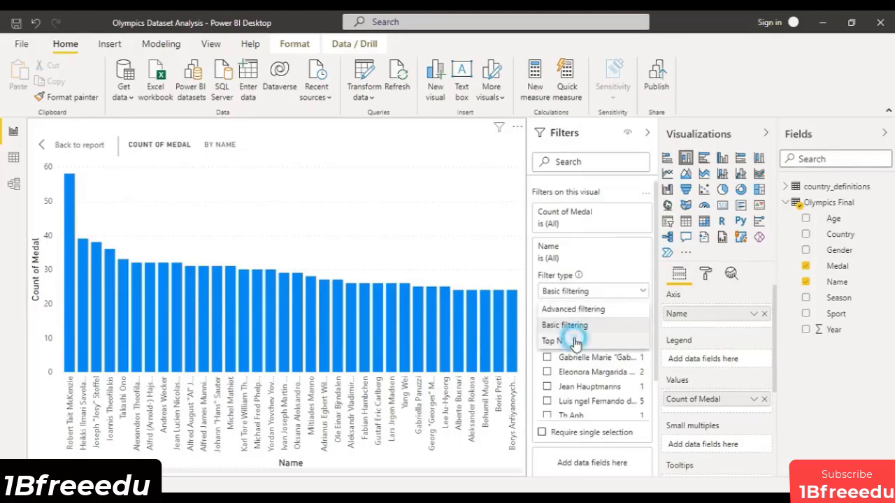
click(563, 337)
click(643, 323)
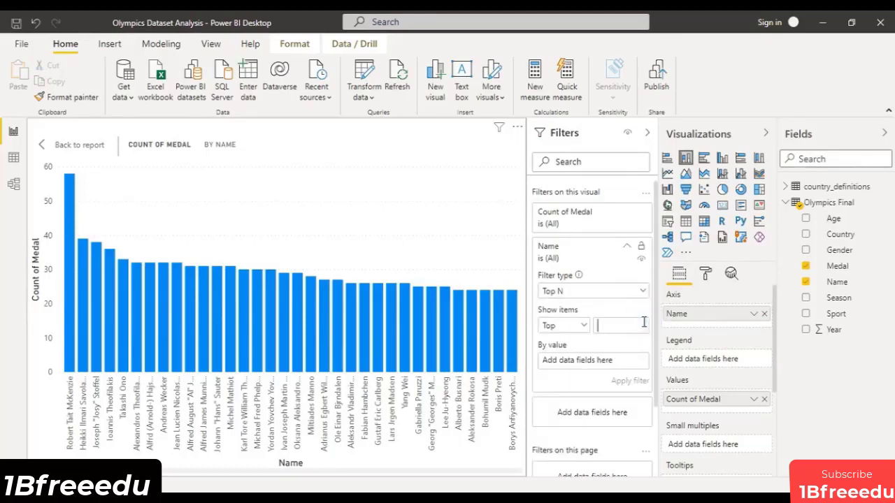
text(10)
Step: Rank the Top N name filter by the Count of Medal and apply it to the chart
drag(843, 267, 598, 368)
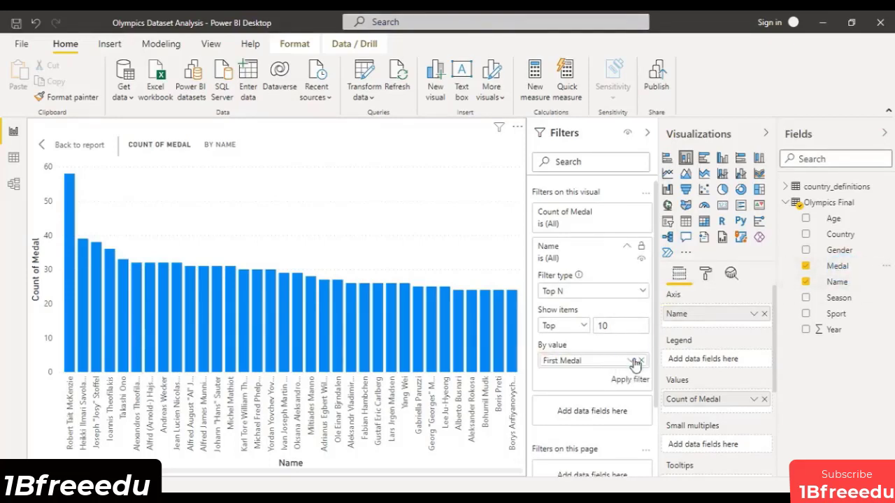
click(630, 361)
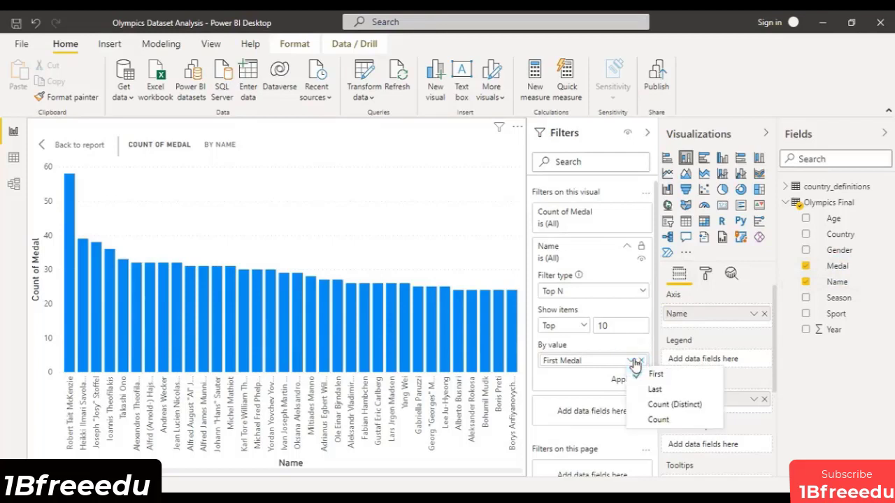
click(658, 421)
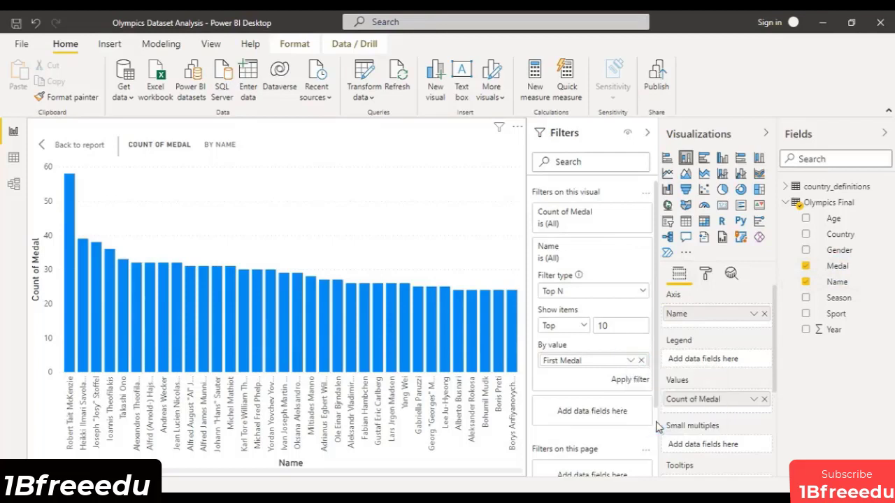
click(631, 360)
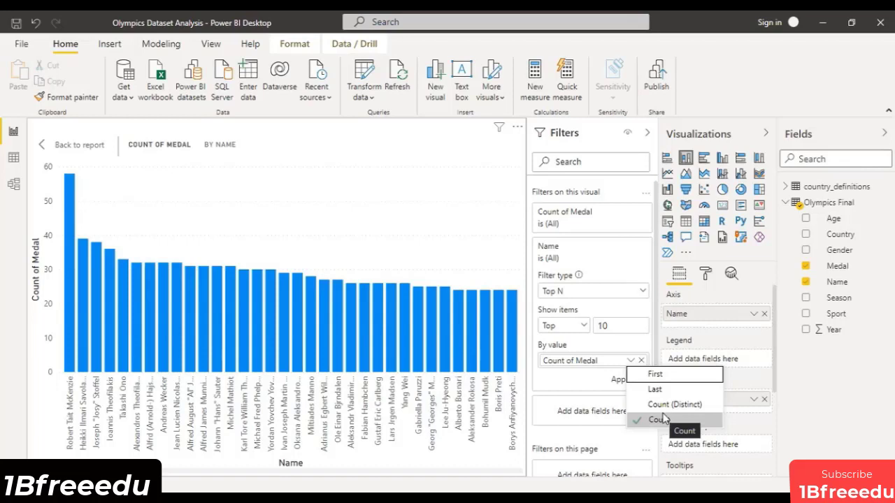
click(613, 360)
click(630, 380)
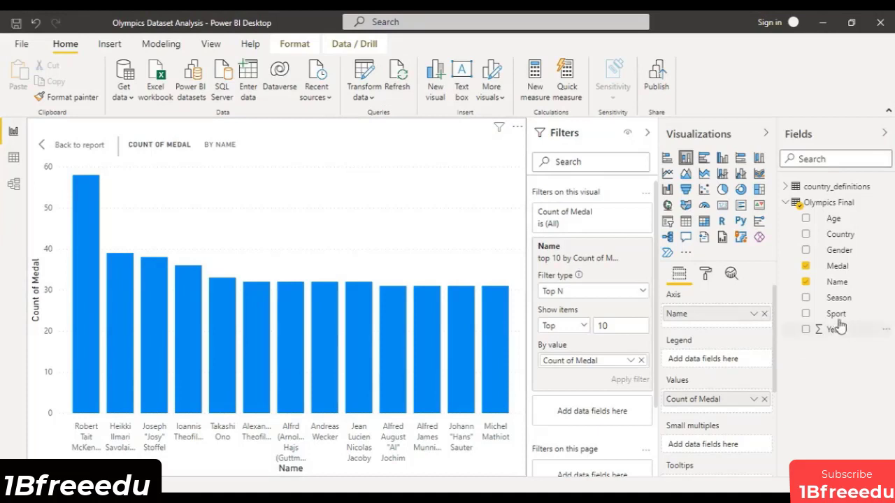
Step: Split the columns by Medal as the legend and inspect the NA and Bronze segments of the tallest column
drag(841, 266, 729, 368)
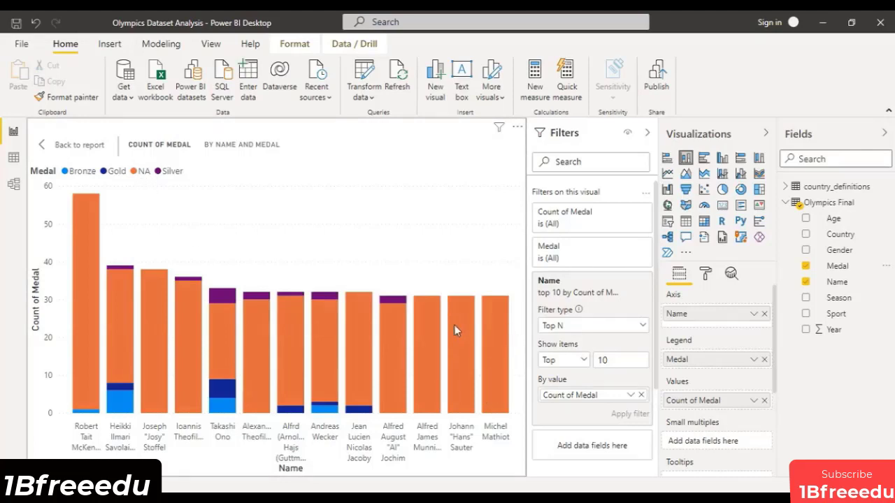
mouse_move(425, 355)
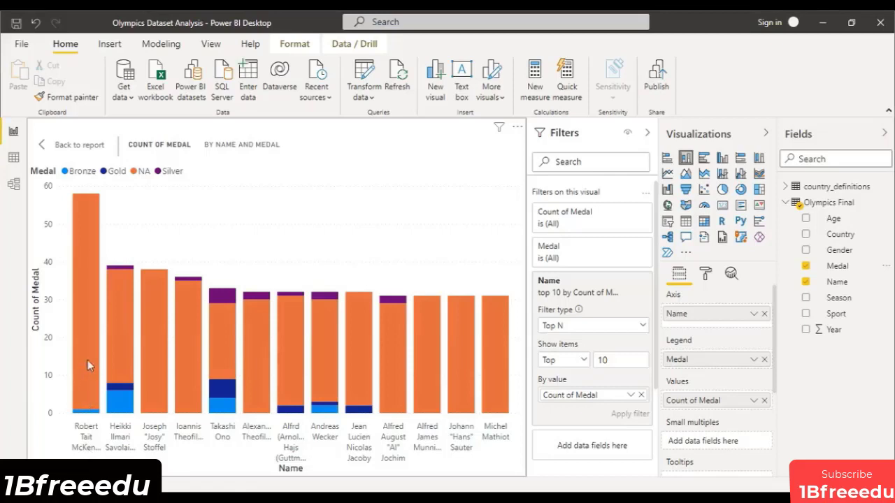
mouse_move(89, 341)
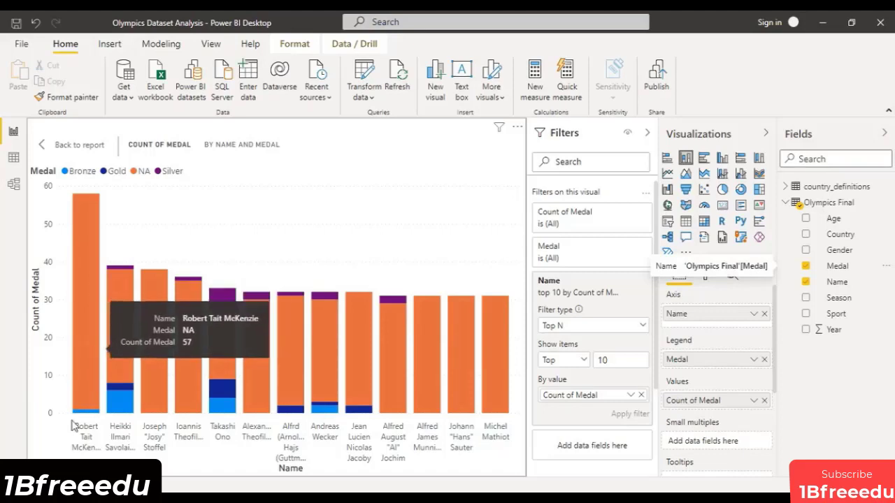
mouse_move(88, 414)
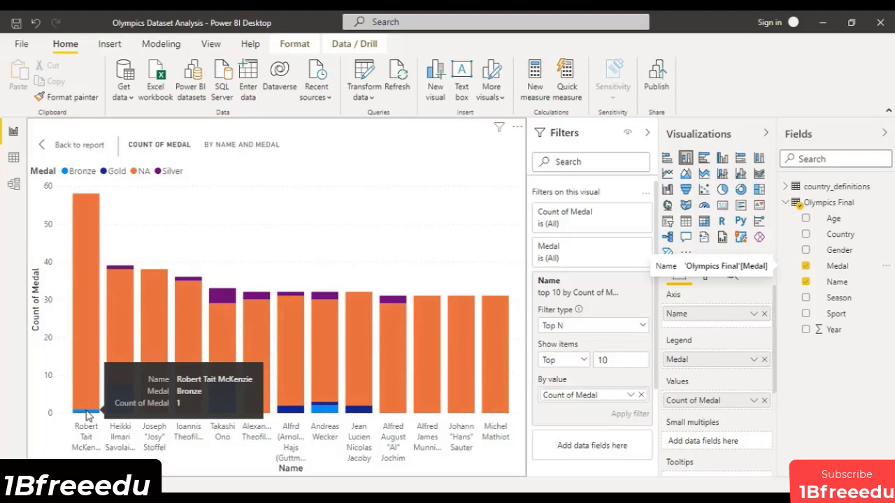
Step: Filter the chart's Medal field to Bronze, Gold and Silver, excluding (Blank) and NA
click(628, 249)
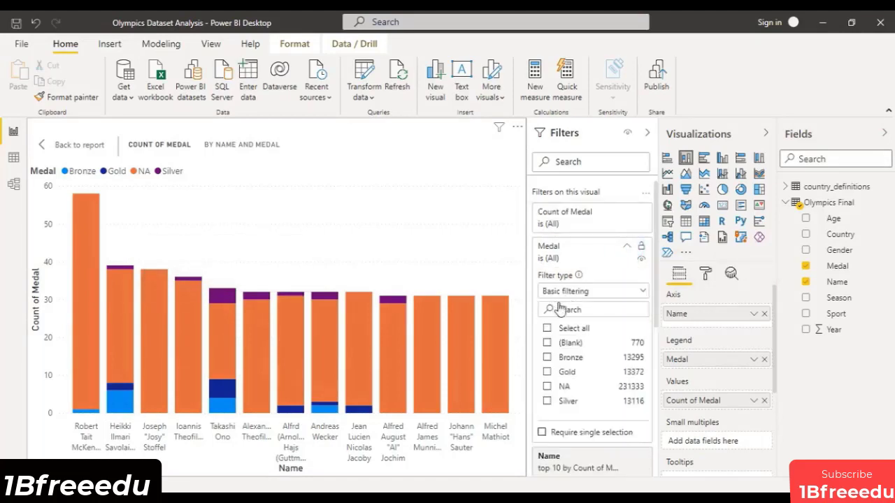
click(548, 328)
click(548, 343)
click(547, 385)
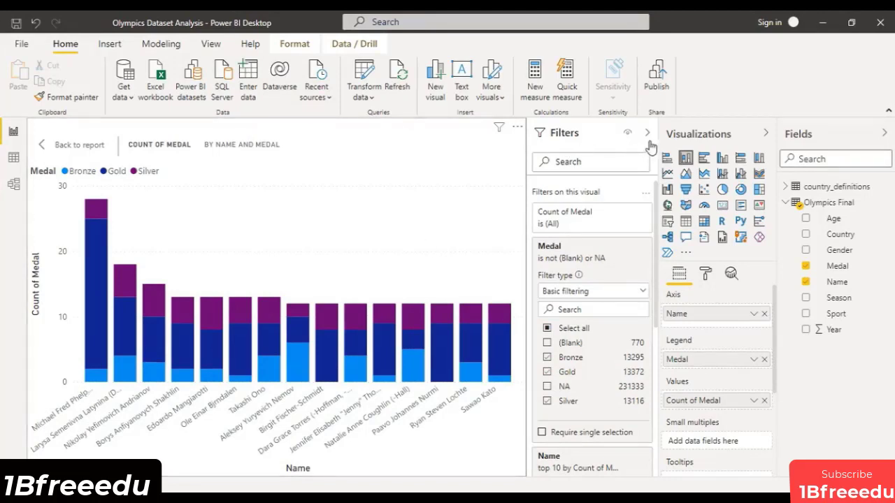
Step: Collapse the Fields pane to give the chart more room while keeping the visualization settings open
click(766, 133)
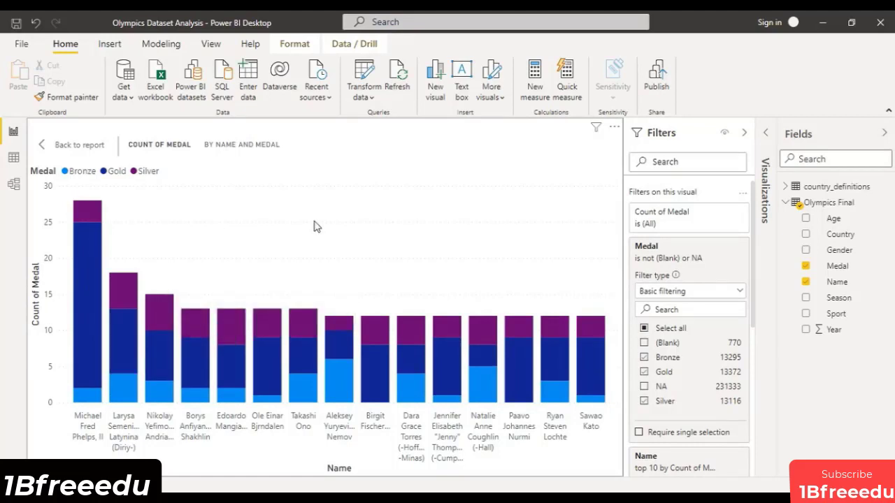
click(884, 132)
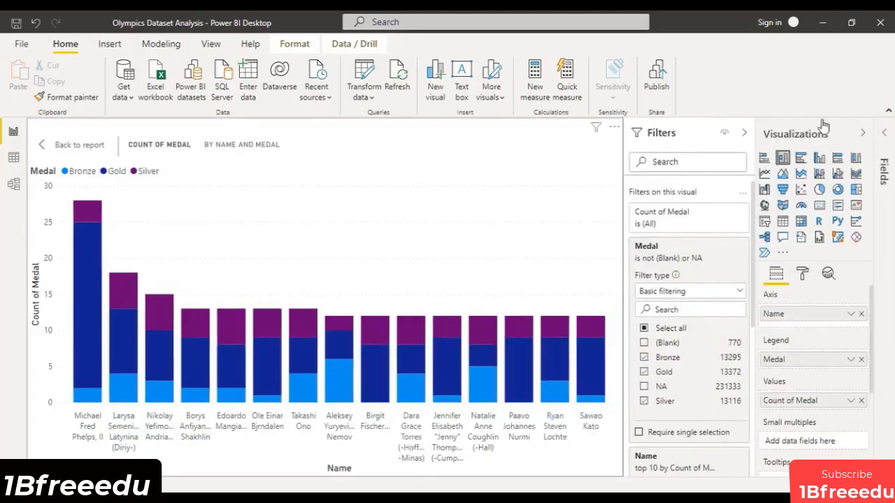
Step: Set the chart's data colors to dark orange for Bronze and golden yellow for Gold
click(804, 275)
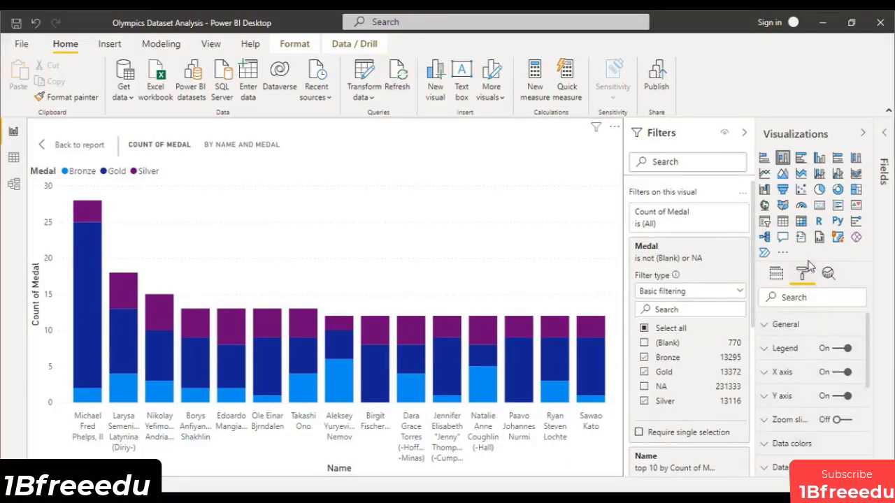
click(768, 443)
scroll(788, 380, down, 1)
click(784, 419)
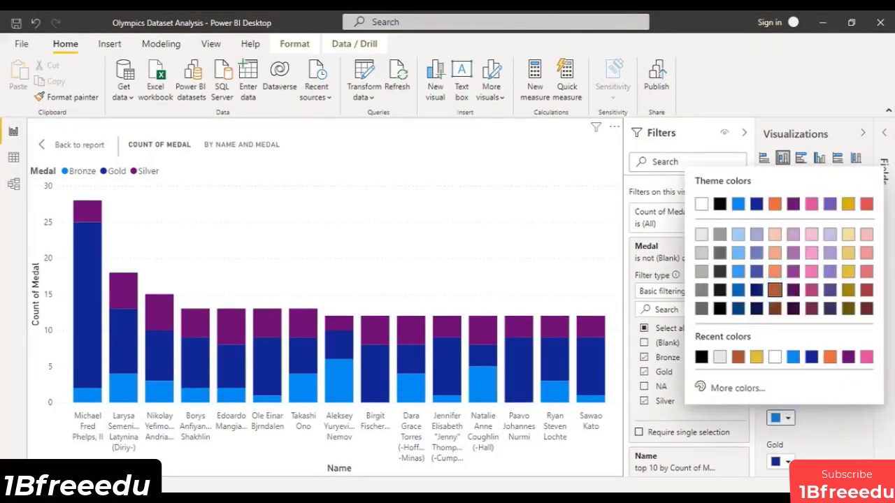
click(775, 291)
click(783, 461)
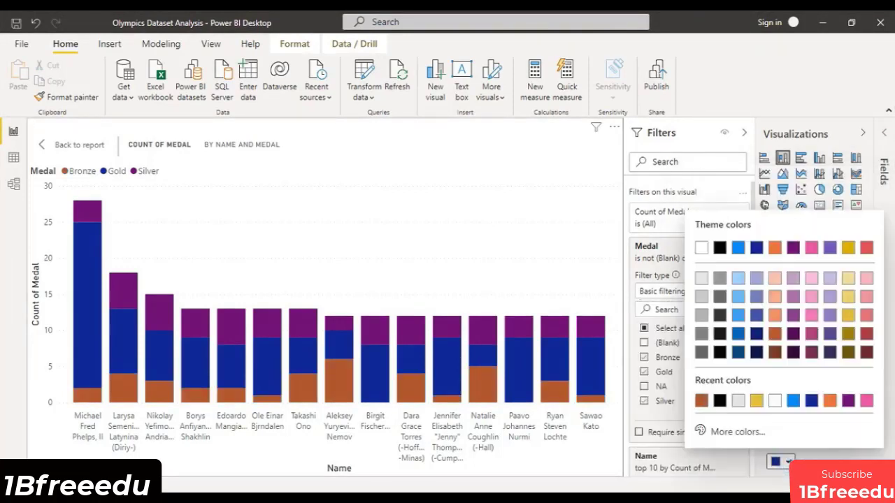
click(849, 315)
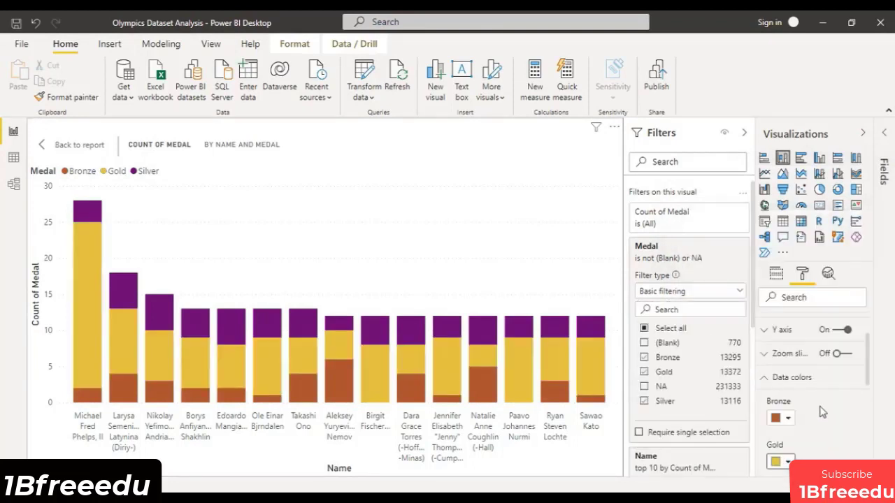
Step: Set the Silver data color to light gray and turn on the data labels for the column segments
scroll(825, 420, down, 3)
click(790, 374)
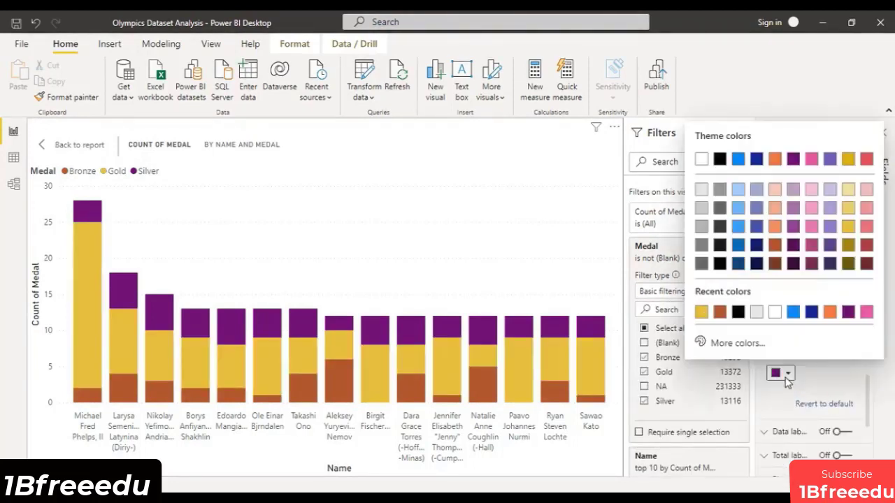
click(705, 230)
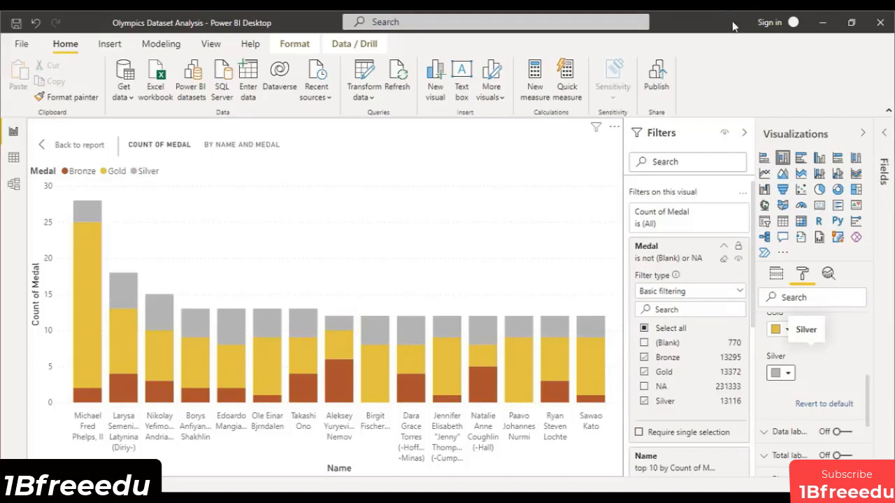
click(837, 432)
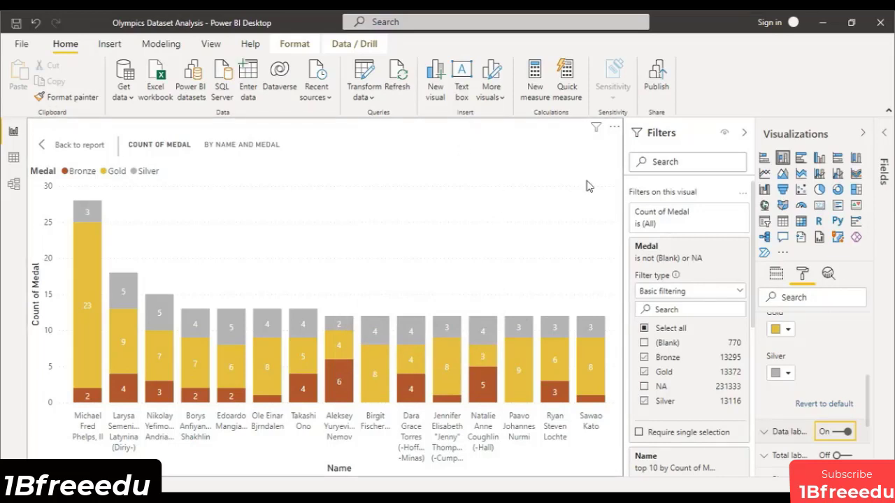
Step: Replace the column chart's title text with "Distribution of Medals among Top 10 Players"
scroll(818, 419, down, 2)
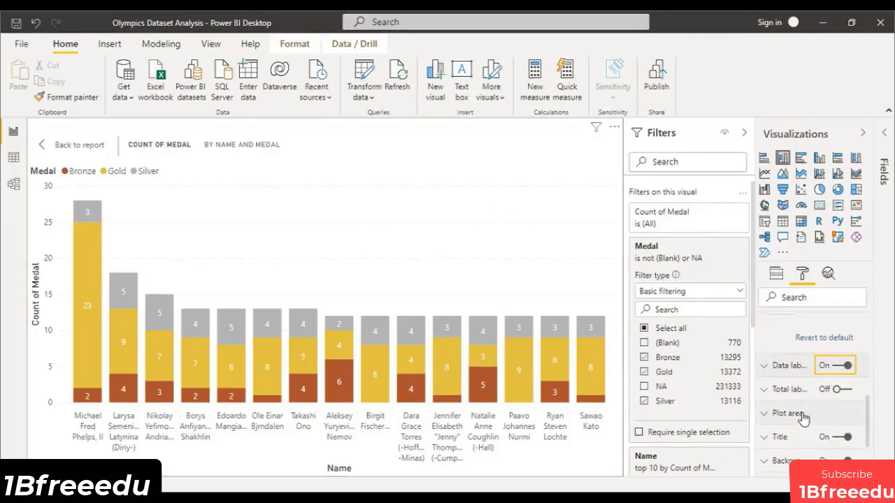
click(776, 438)
scroll(811, 357, down, 4)
click(813, 344)
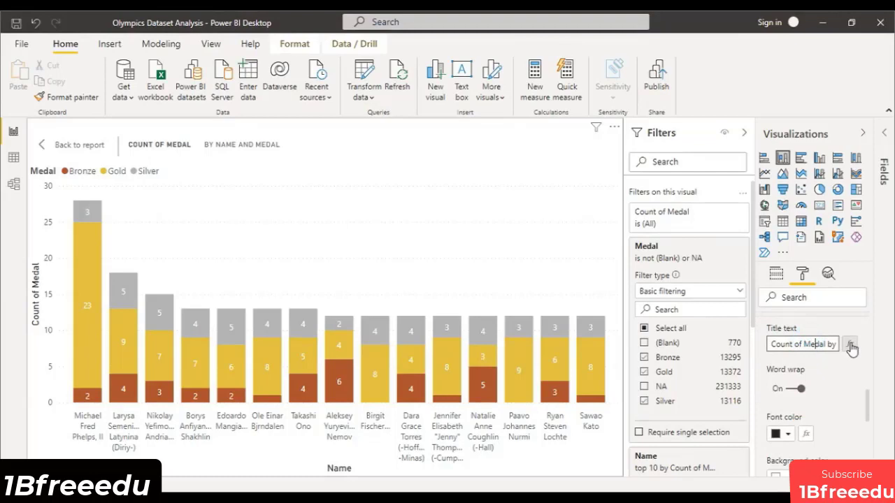
key(End)
key(Left)
key(Left)
key(Left)
key(Left)
key(Left)
key(Left)
key(Left)
key(Left)
key(Left)
key(Left)
key(Left)
key(Left)
key(Left)
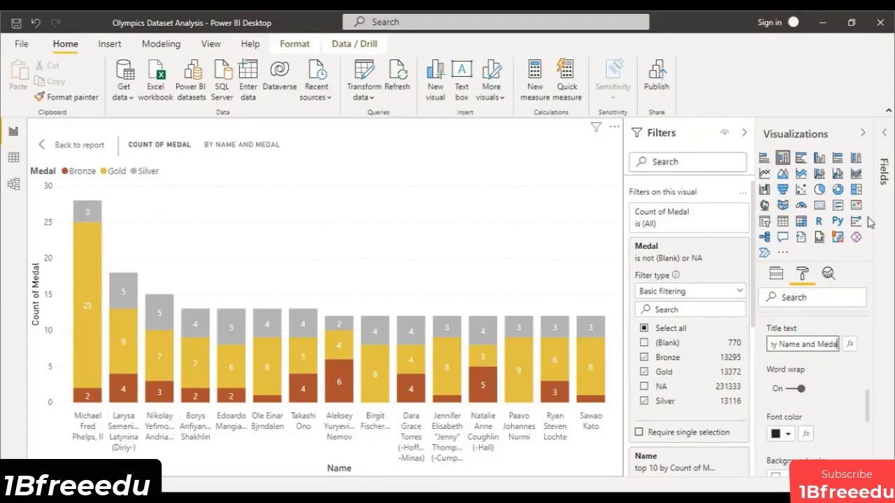
triple_click(823, 338)
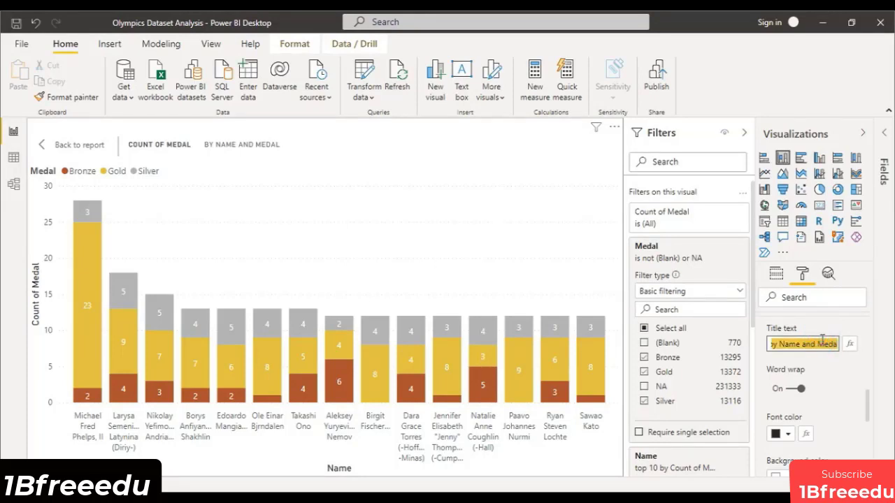
text(Distri)
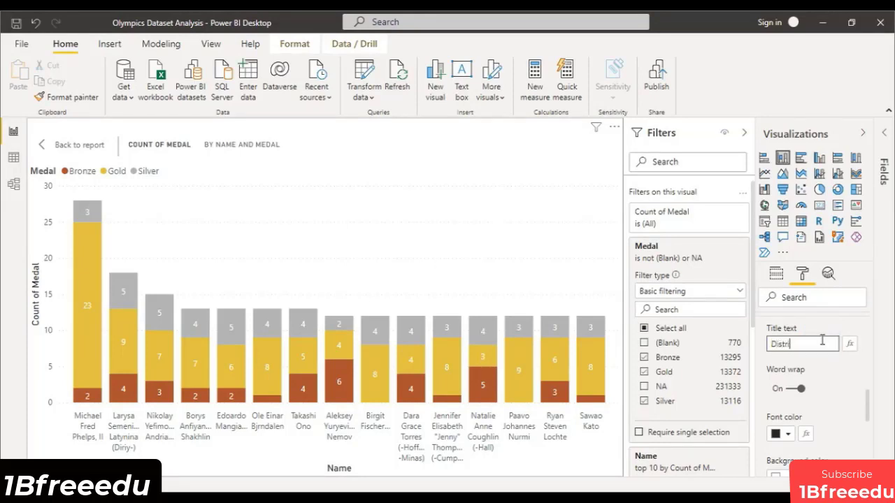
text(bution )
text(of M)
text(edals a)
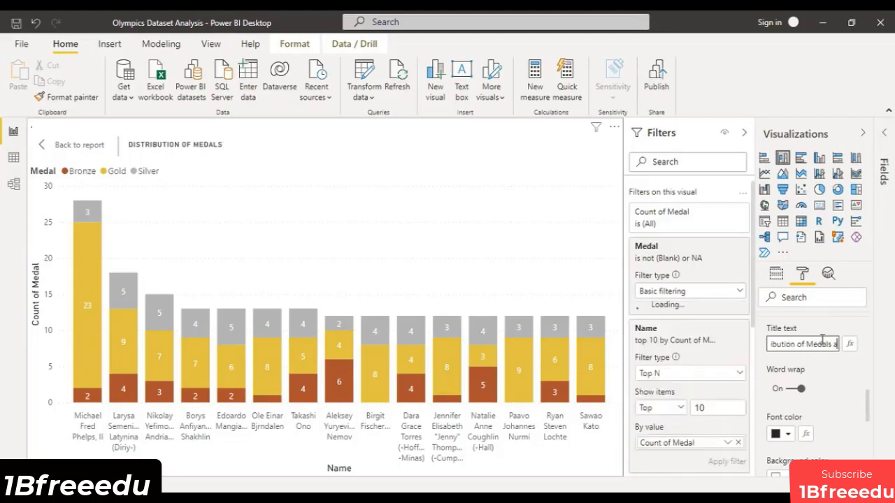
text(mong)
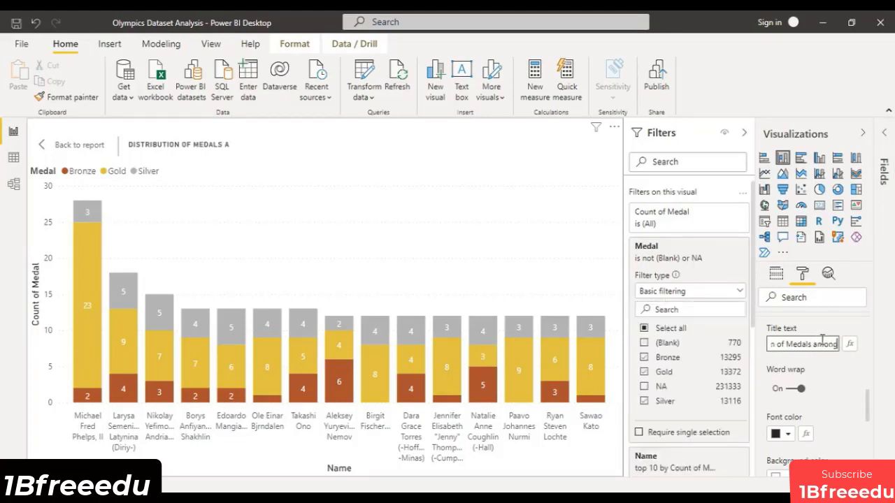
text( T)
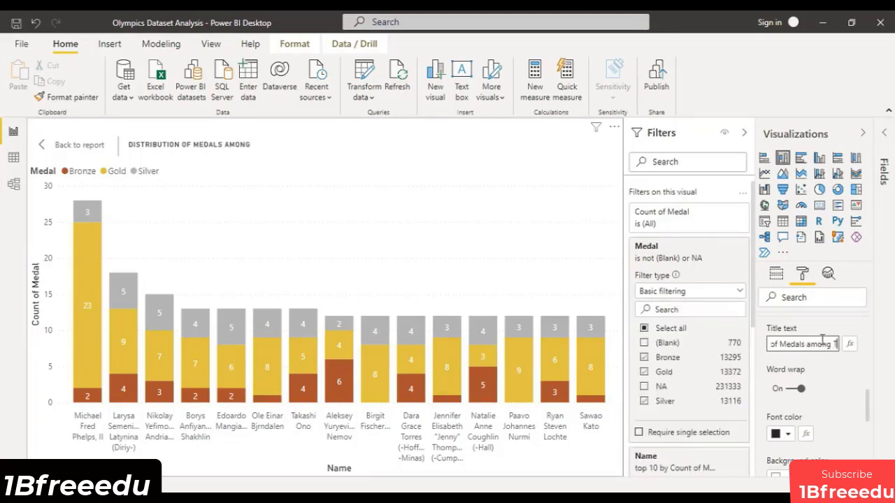
text(op 10 Flayers)
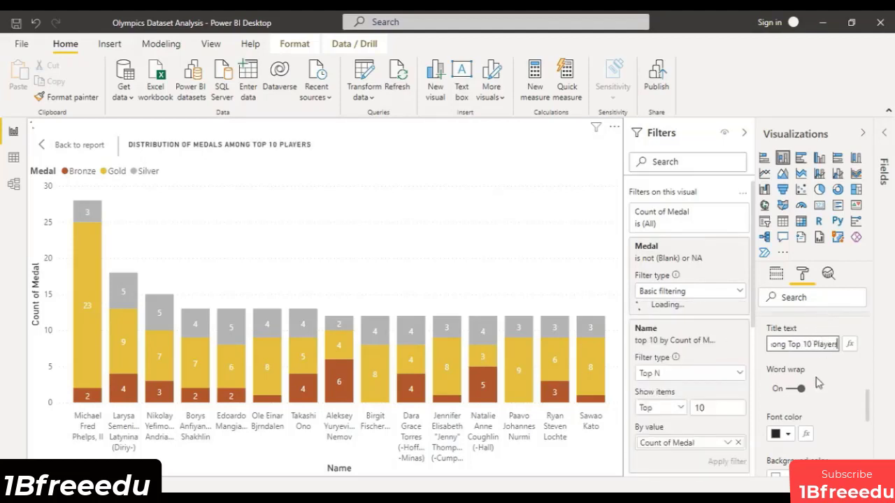
Step: Center the column chart's title and set its text size to 16 pt
scroll(811, 377, down, 3)
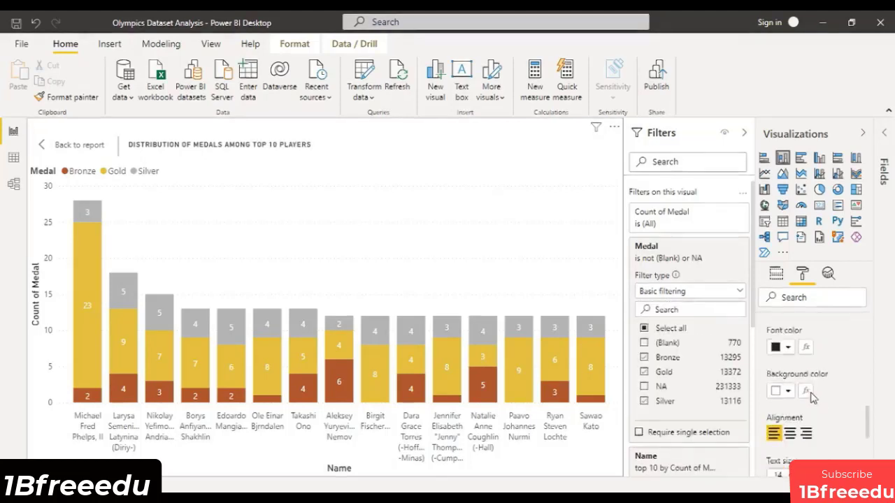
click(793, 386)
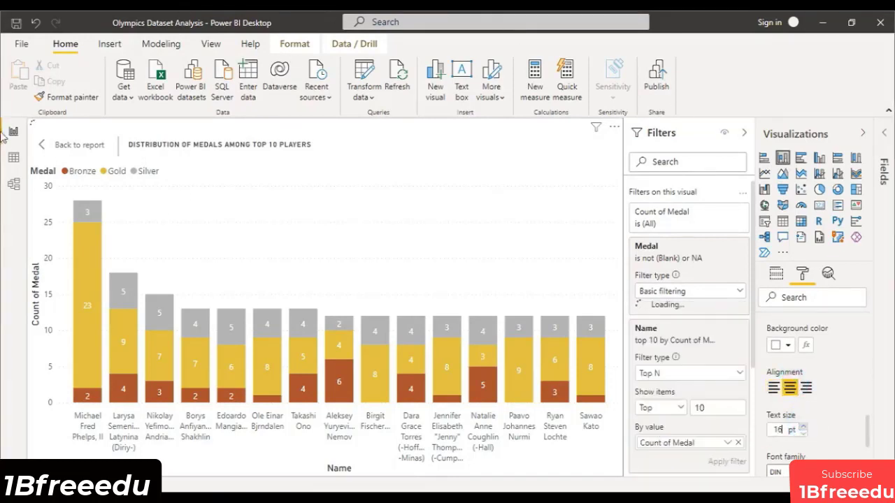
Step: Return from the focused chart to the report page, with the Filters pane collapsed and the Fields pane expanded
click(48, 147)
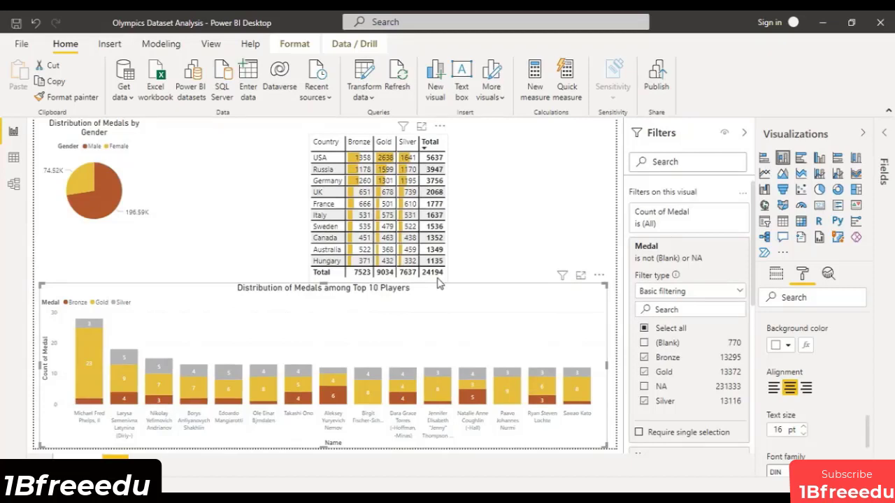
click(744, 133)
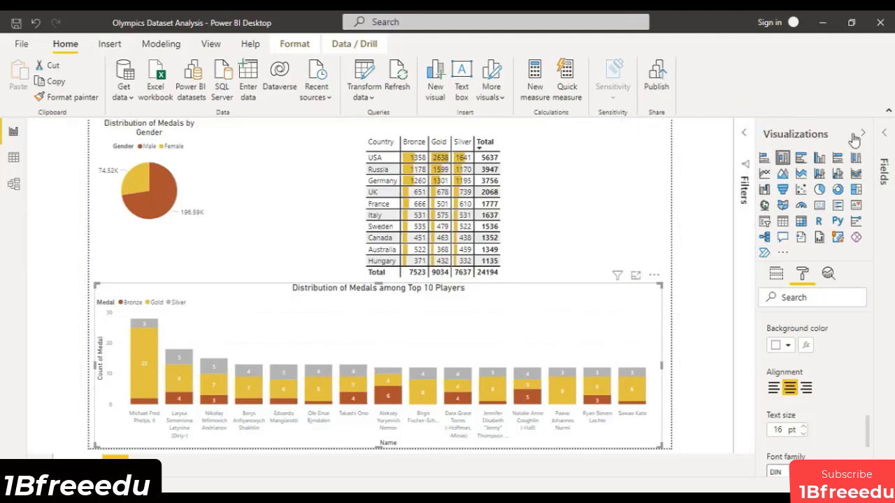
click(884, 133)
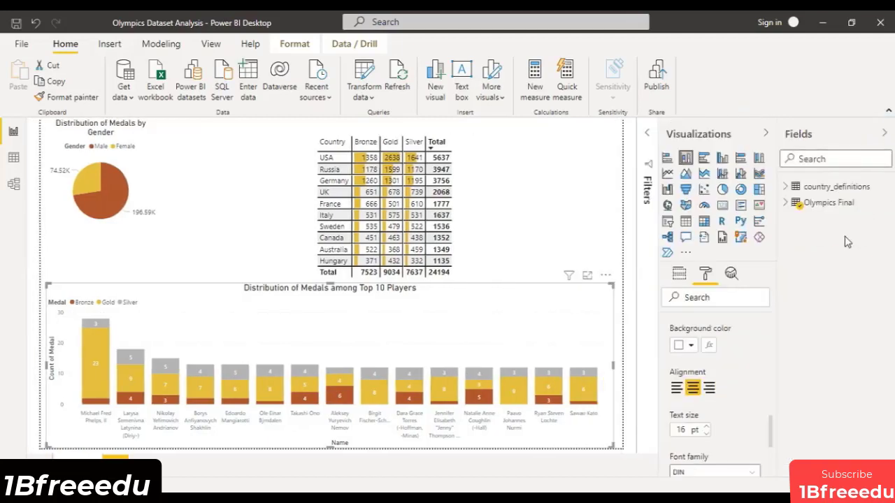
Step: Add a new report page and insert a treemap visual on it
click(790, 203)
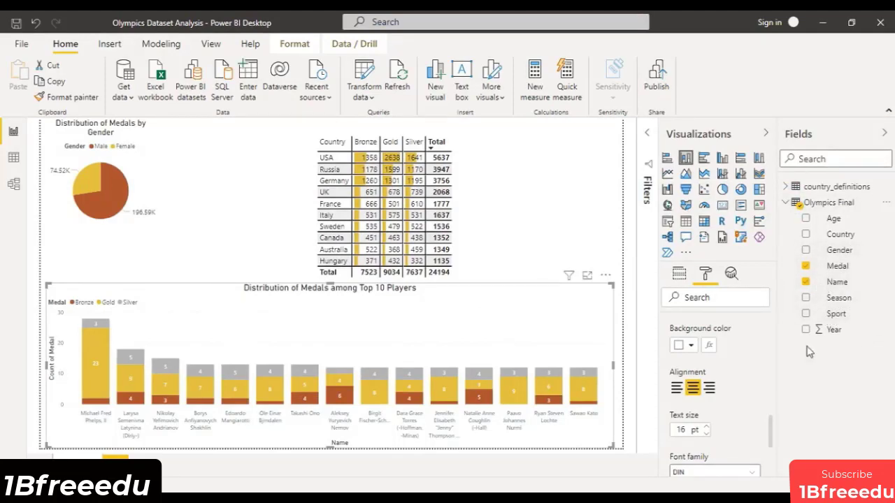
click(527, 230)
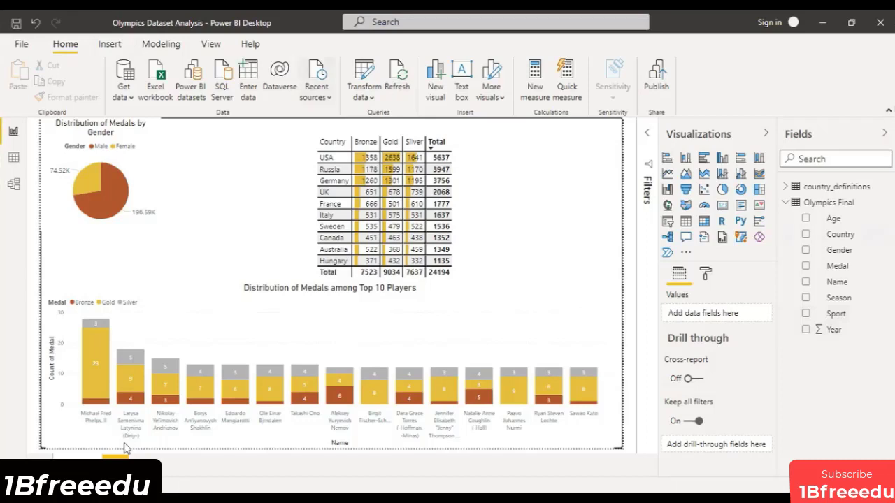
click(115, 465)
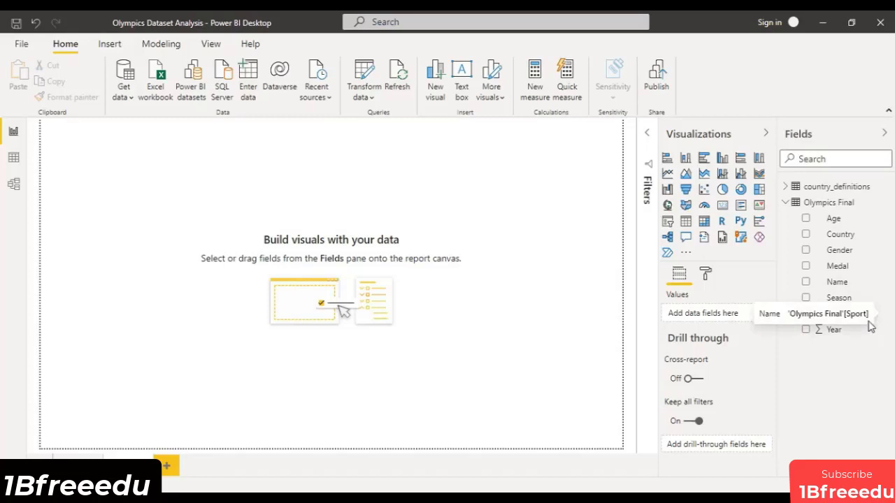
click(759, 196)
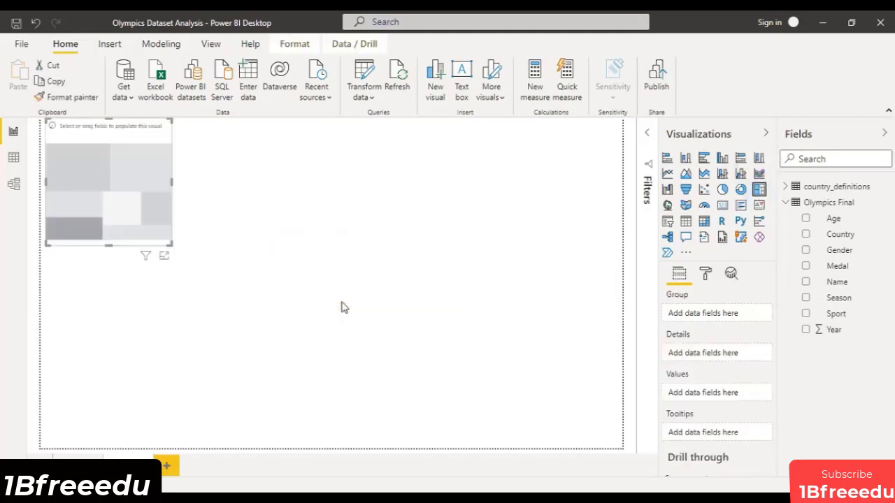
Step: Open the treemap in focus mode and fill it with Sport as the group and the count of Medal as values
click(145, 257)
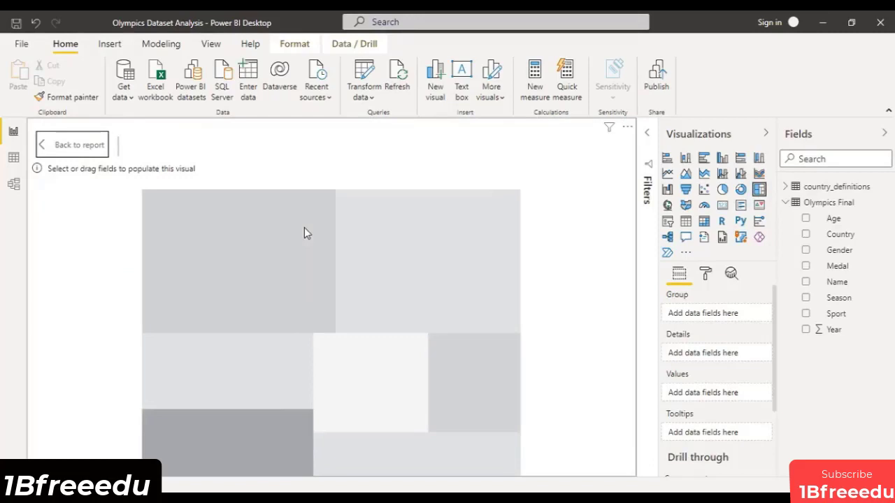
click(851, 314)
drag(852, 315, 731, 314)
drag(853, 266, 740, 400)
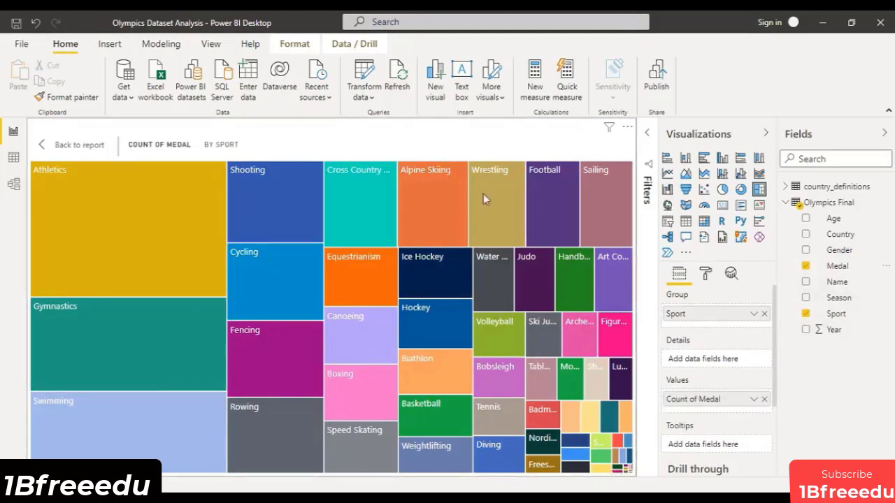
mouse_move(556, 420)
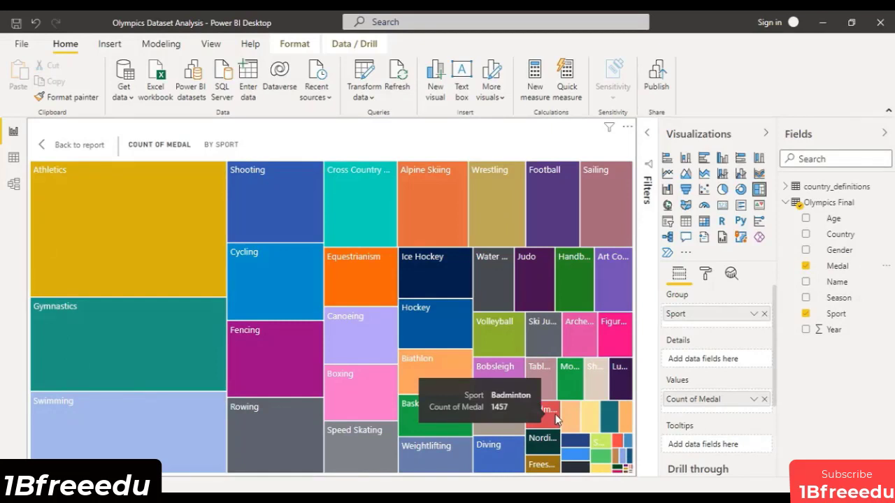
Step: Examine the treemap's data color settings, including the advanced controls and the individual sport colors
click(705, 274)
click(672, 374)
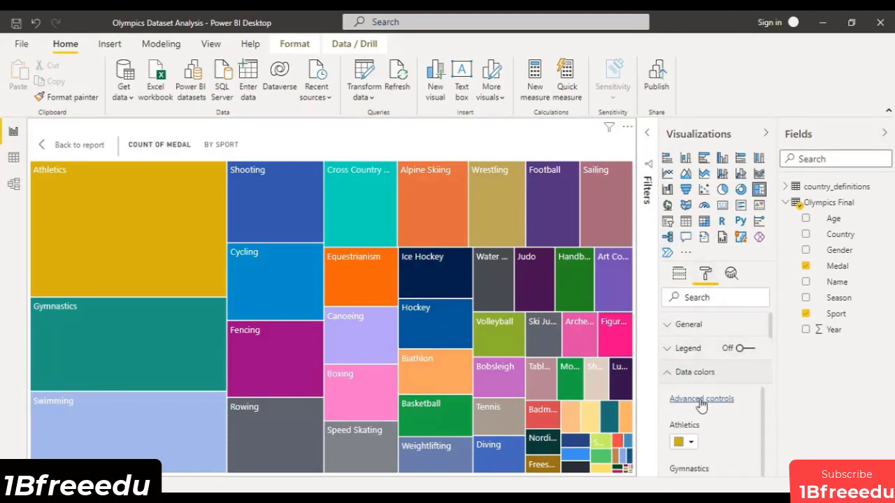
click(701, 399)
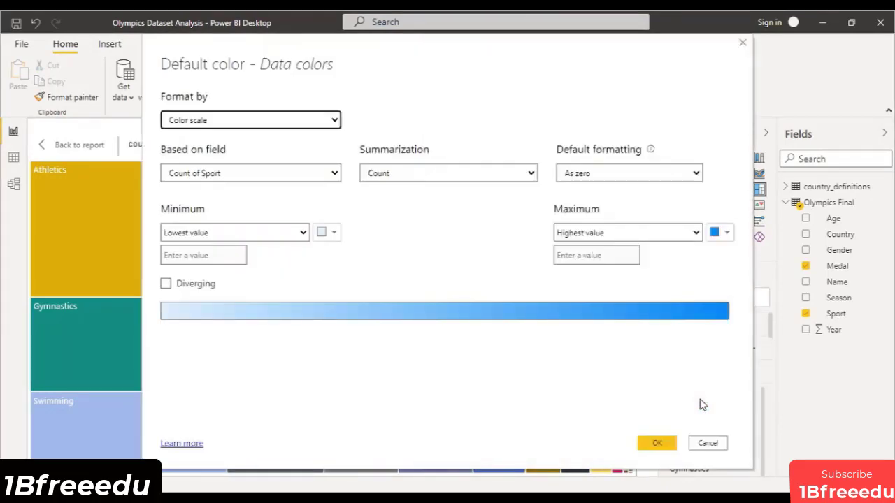
click(744, 43)
scroll(727, 421, down, 15)
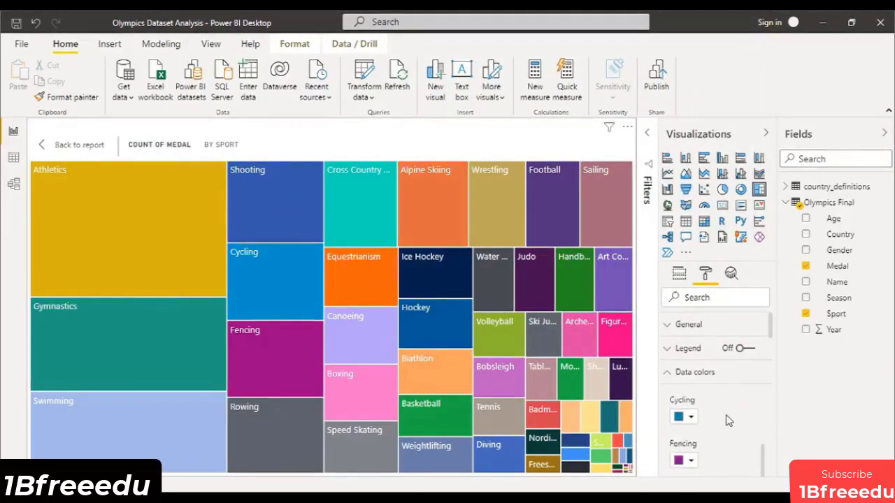
scroll(727, 421, down, 3)
scroll(727, 421, up, 12)
scroll(727, 419, up, 6)
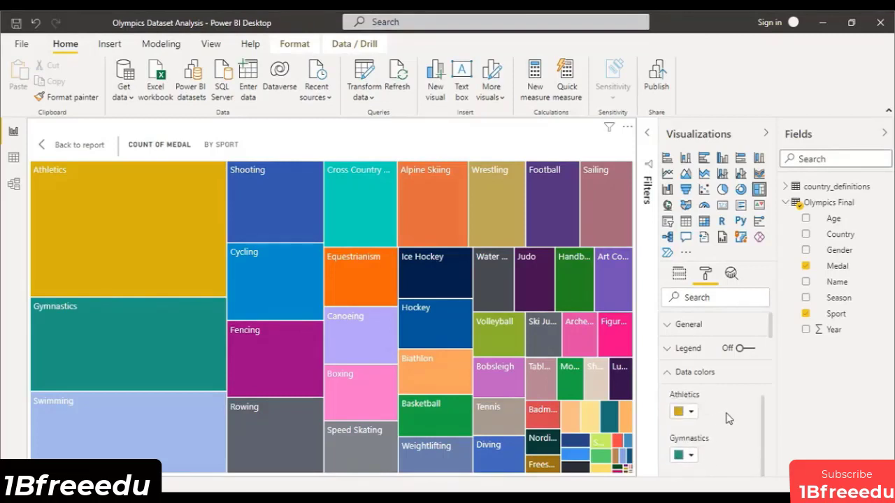
Step: Format the treemap's data colors by a color scale from rust orange for the lowest value to golden yellow for the highest
click(700, 402)
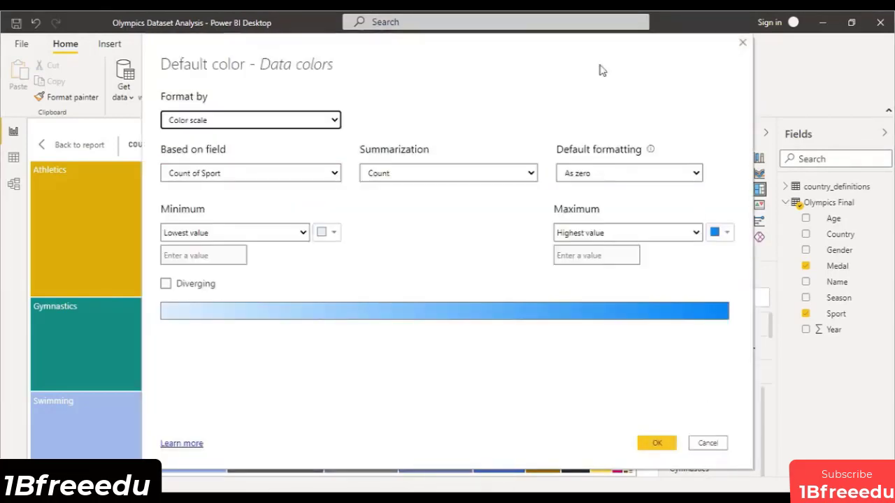
click(327, 234)
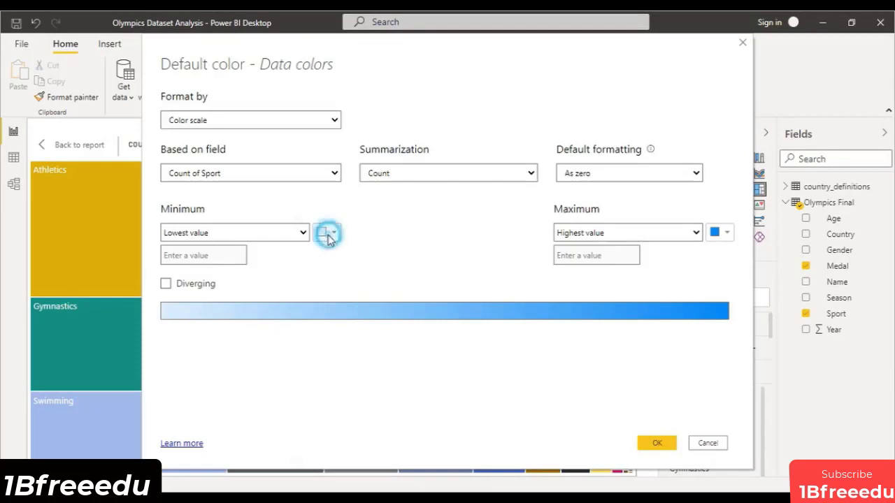
click(402, 337)
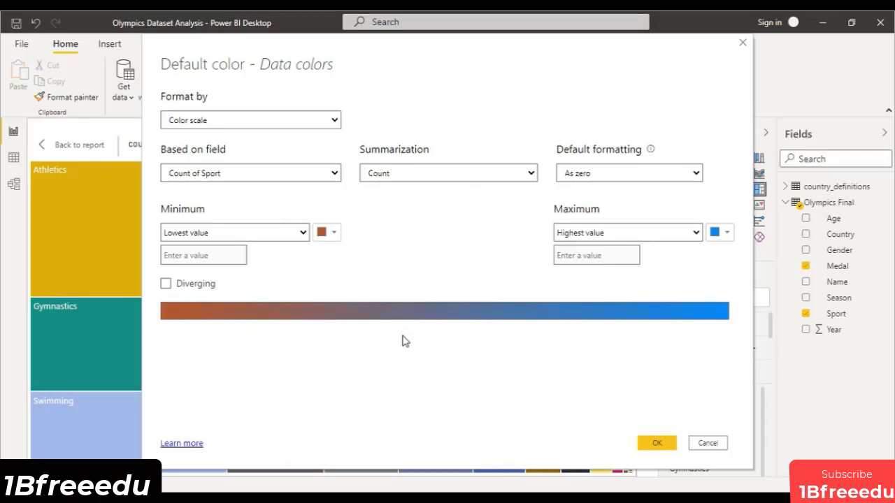
click(727, 233)
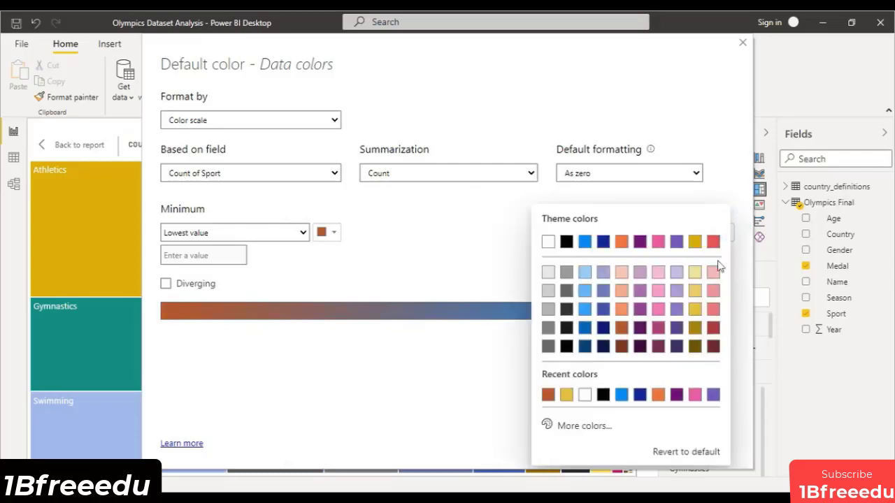
click(695, 309)
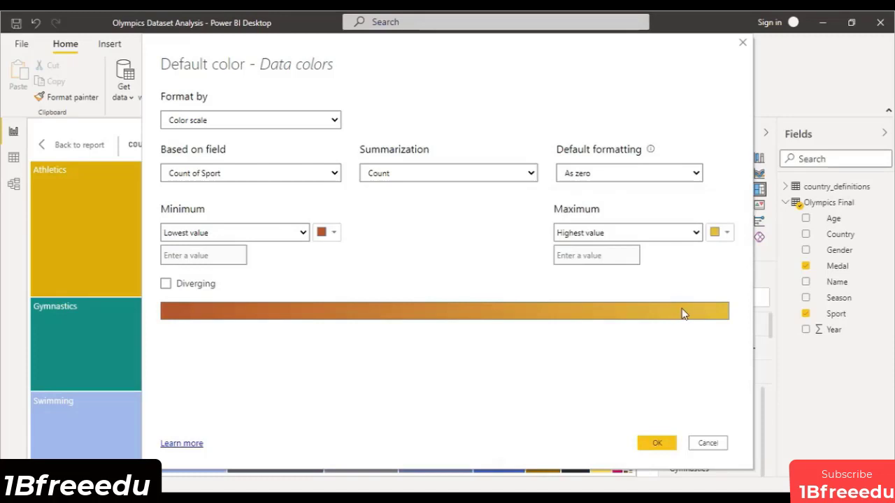
click(657, 443)
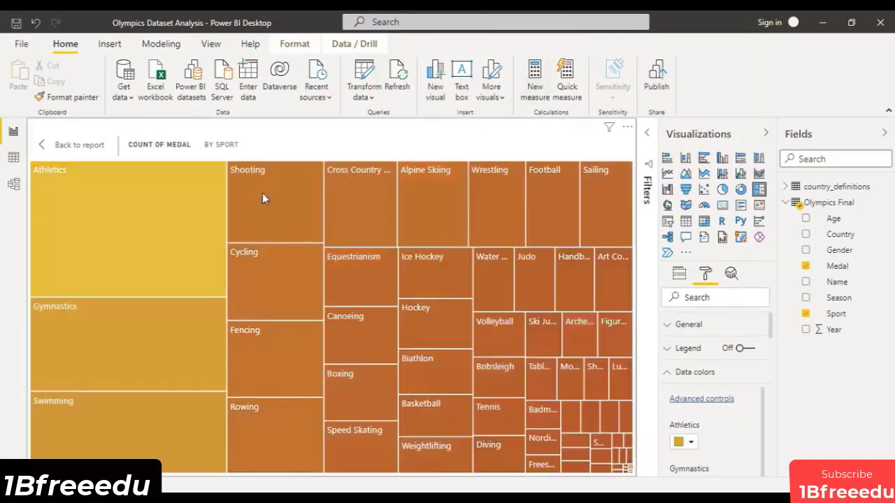
mouse_move(176, 188)
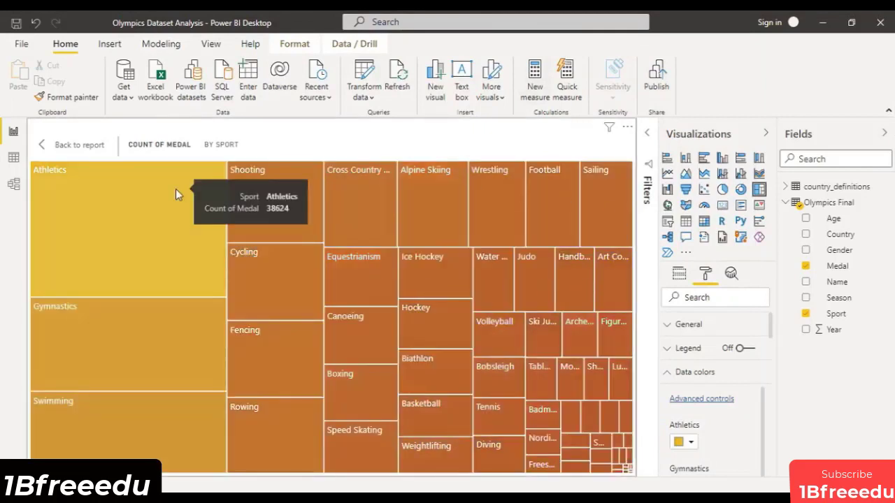
Step: Filter Sport on the treemap to the top 20 by count of Medal using Top N filtering, and collapse the filters
click(649, 138)
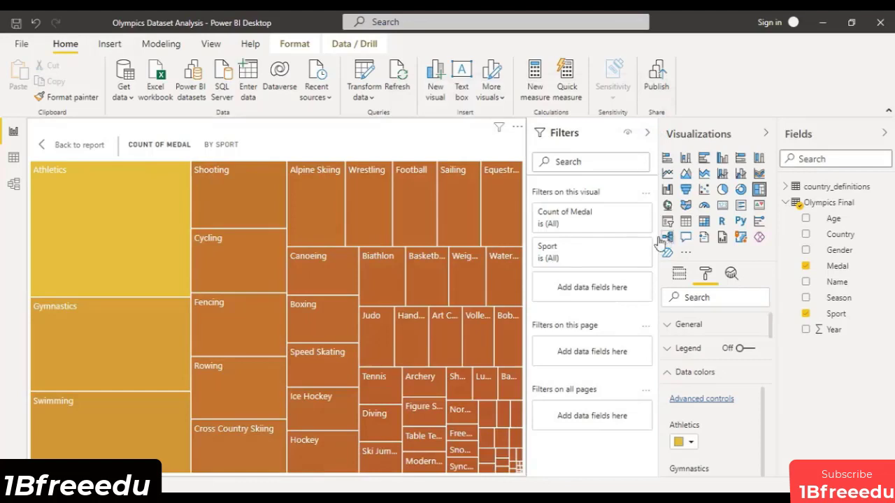
click(625, 248)
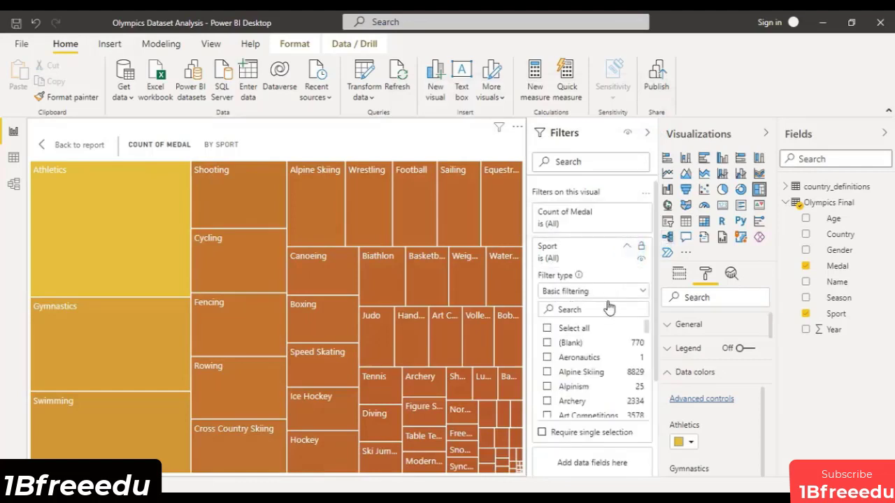
click(591, 291)
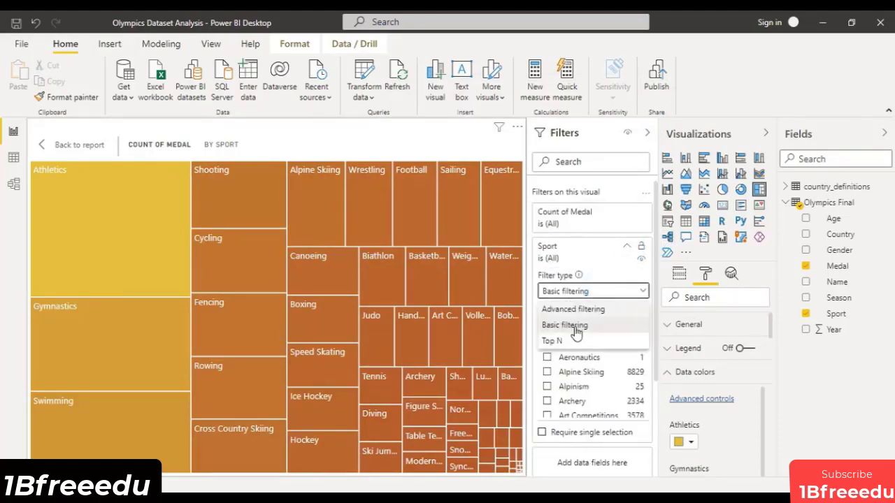
click(577, 342)
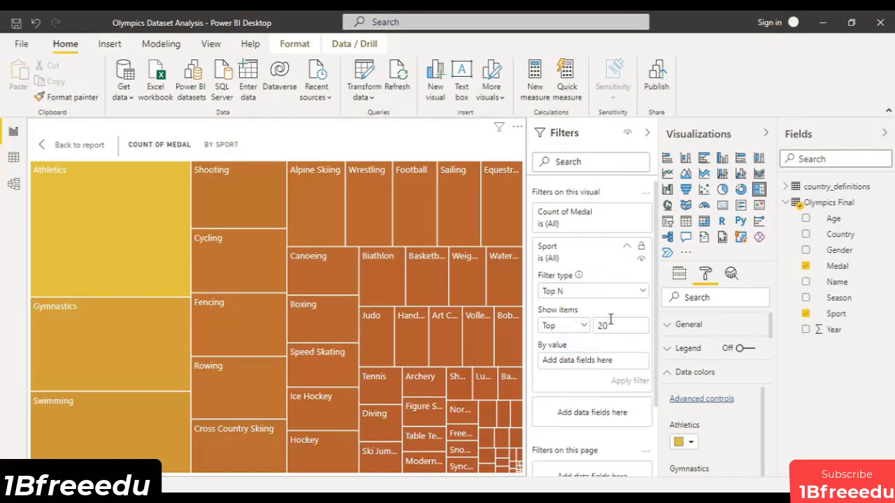
drag(867, 266, 625, 365)
click(631, 361)
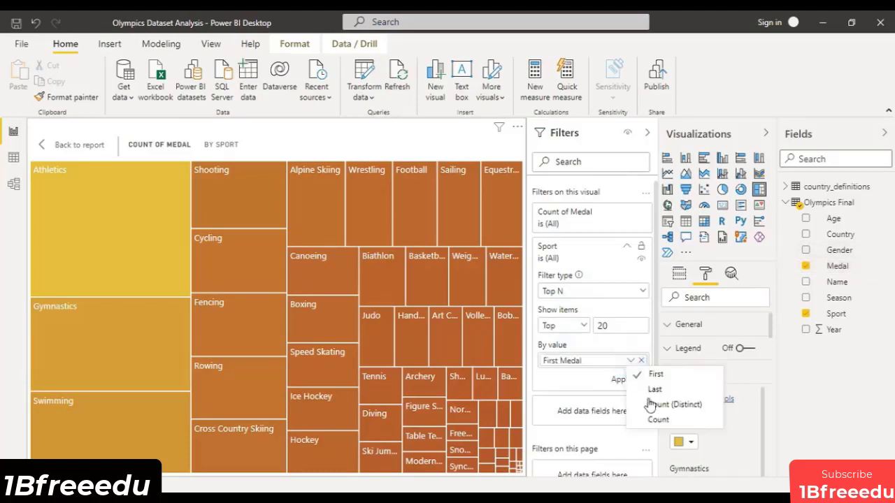
click(657, 421)
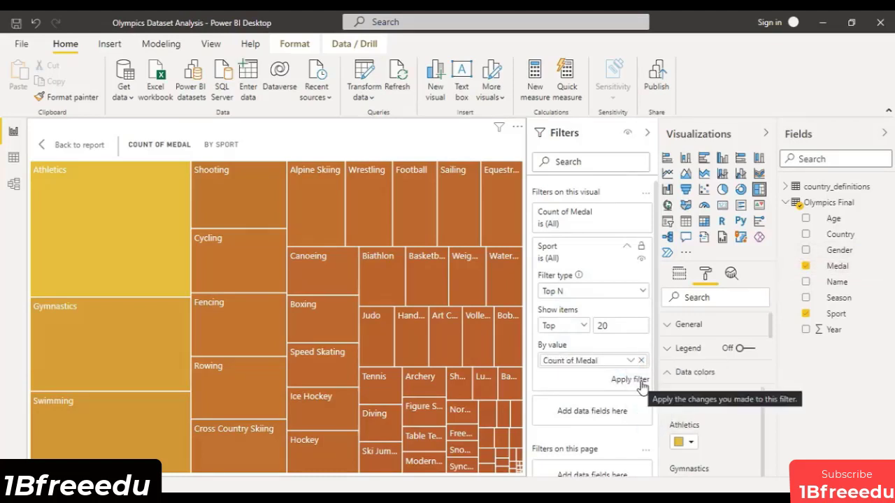
click(640, 382)
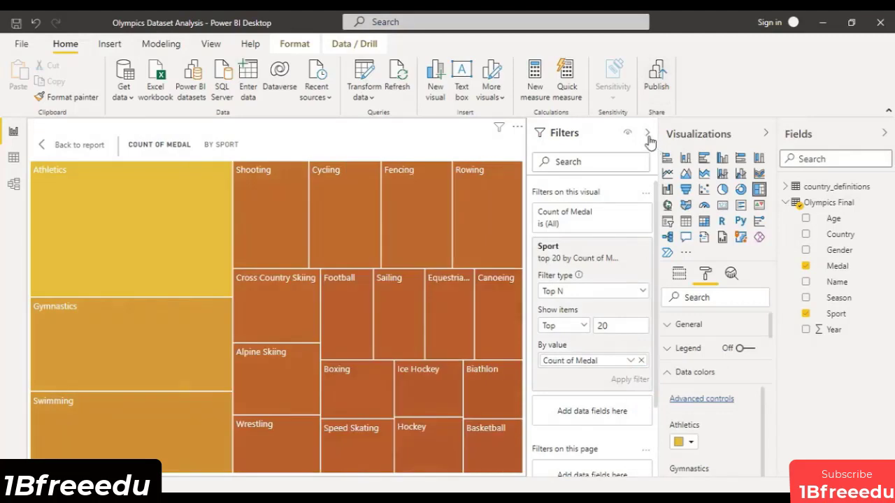
click(648, 133)
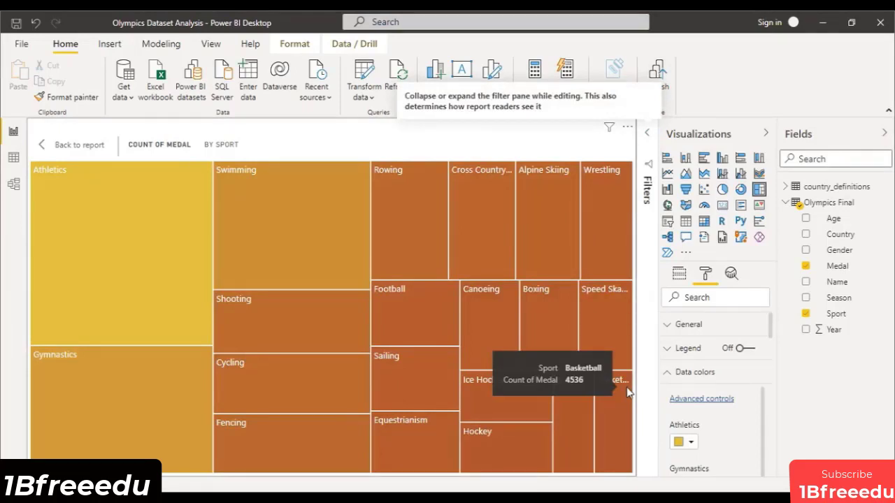
Step: Add the Medal field to the treemap's details
click(845, 268)
mouse_move(845, 268)
mouse_down()
mouse_move(805, 311)
mouse_move(838, 285)
mouse_up()
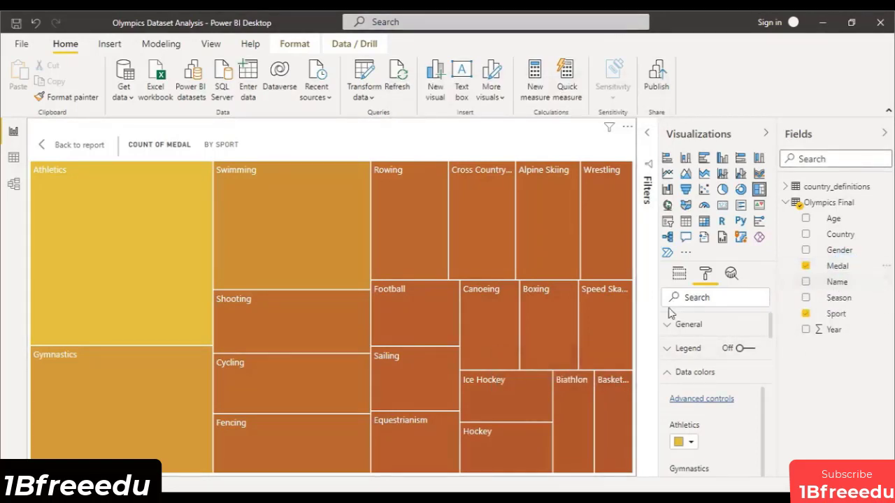
click(681, 275)
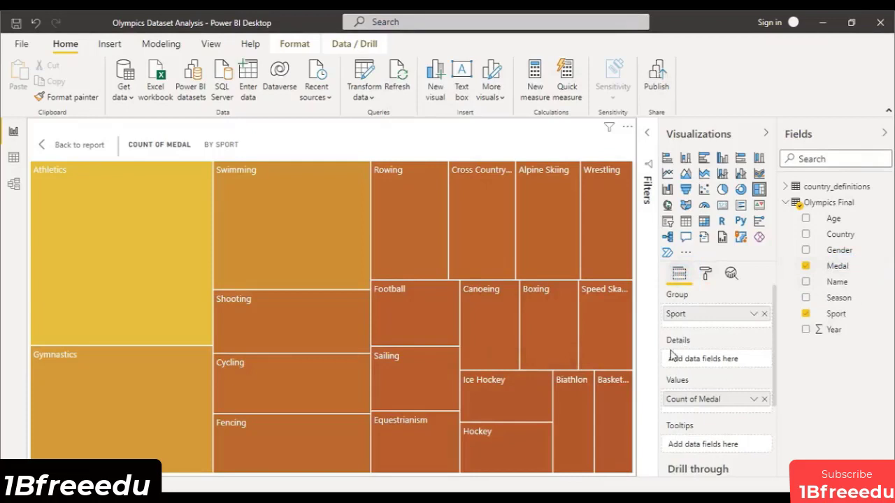
drag(836, 282, 712, 366)
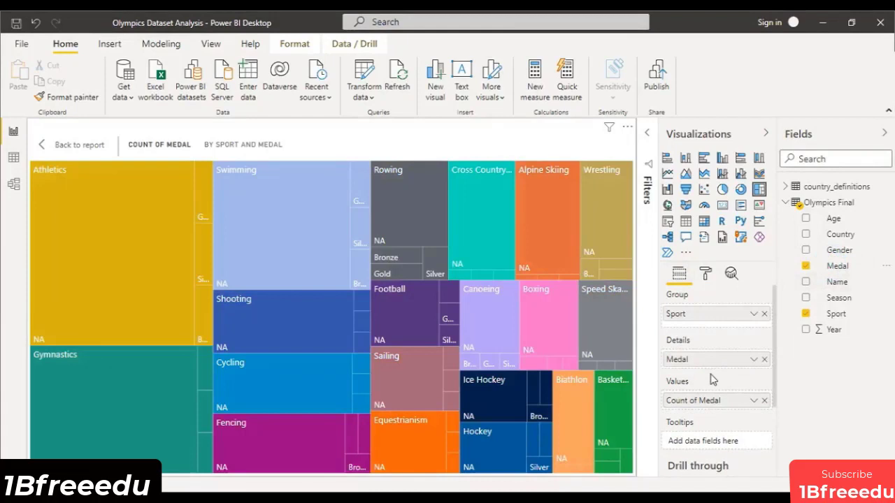
Step: Remove the Medal field from the treemap's details
click(758, 359)
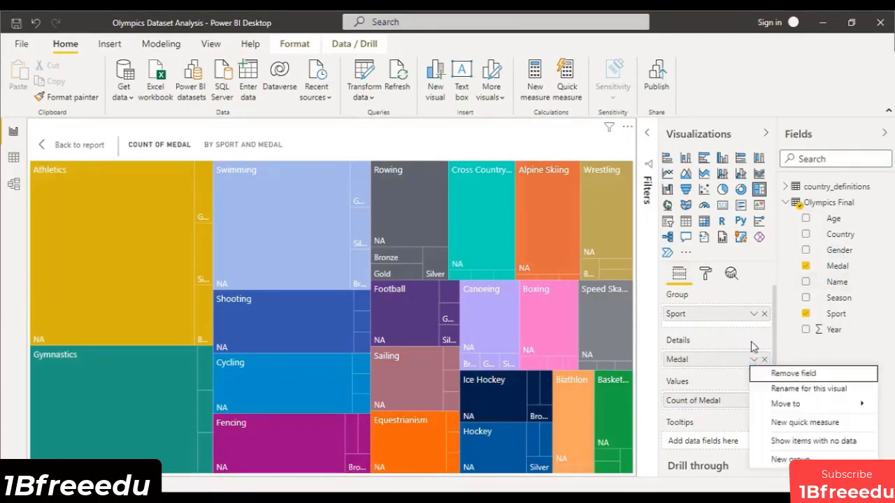
click(755, 361)
click(754, 361)
click(818, 425)
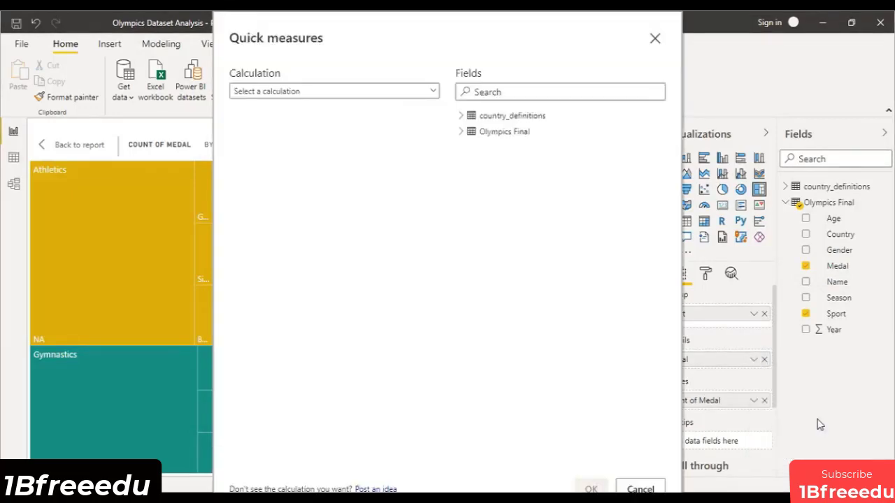
click(652, 41)
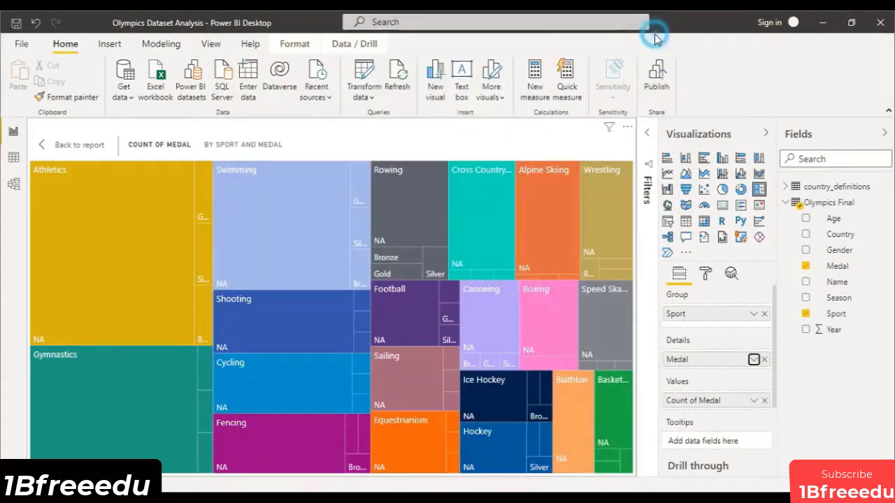
click(764, 360)
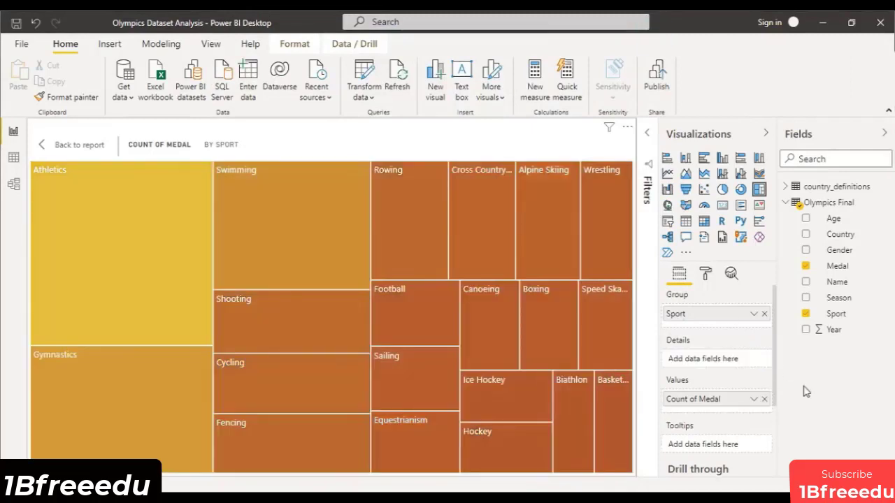
Step: Return from focus mode to the report page and widen the treemap to about twice its width
click(75, 148)
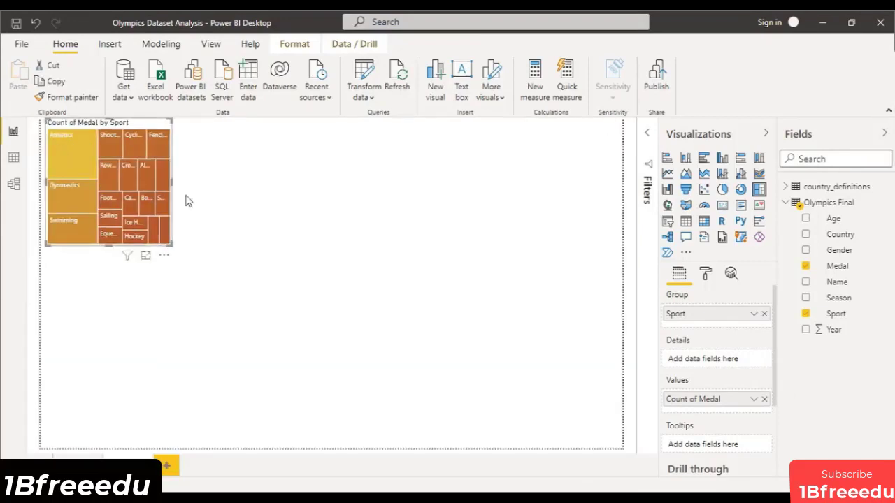
drag(173, 183, 304, 185)
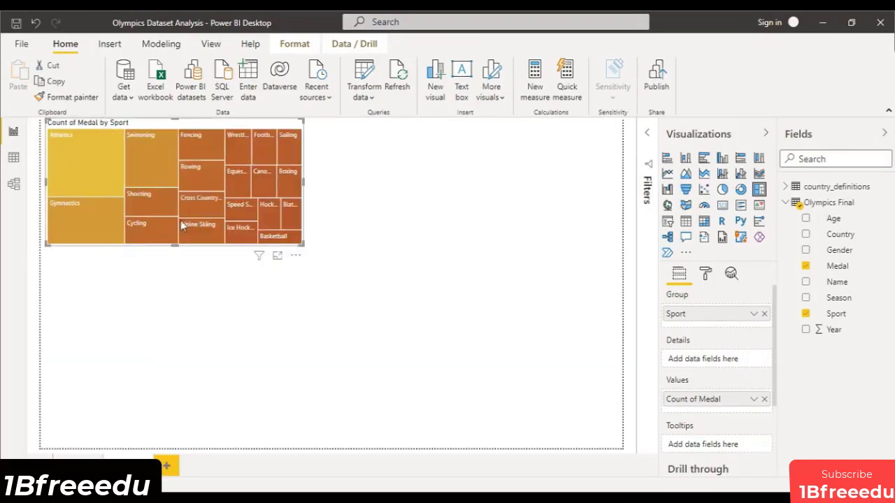
Step: Make the treemap about a third taller and change its title to "Distribution of Medal by Sports"
drag(176, 246, 176, 287)
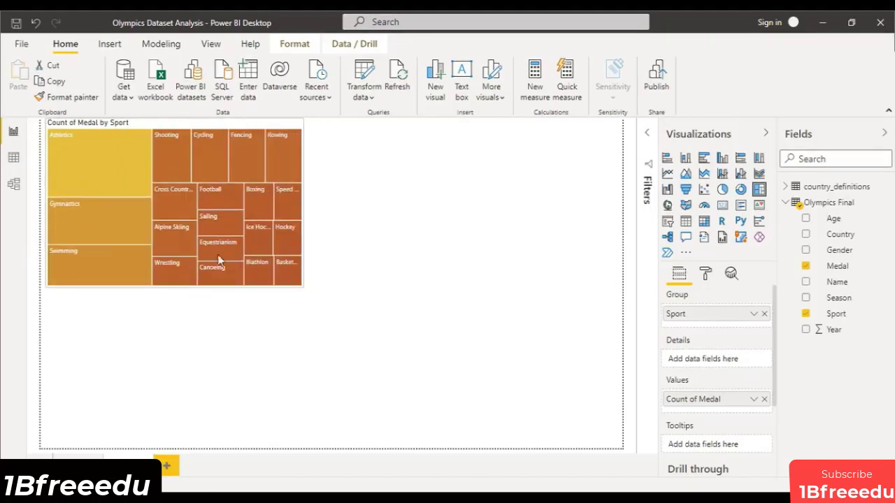
click(302, 203)
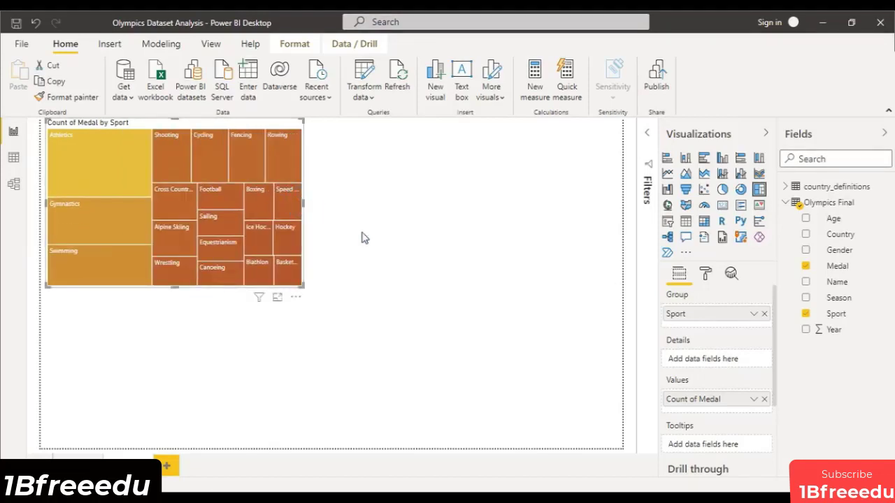
click(705, 273)
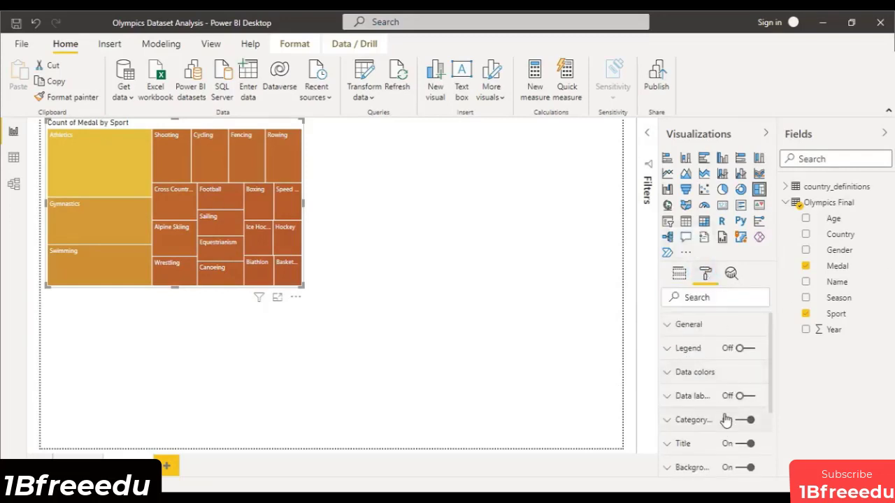
scroll(720, 402, down, 3)
click(667, 377)
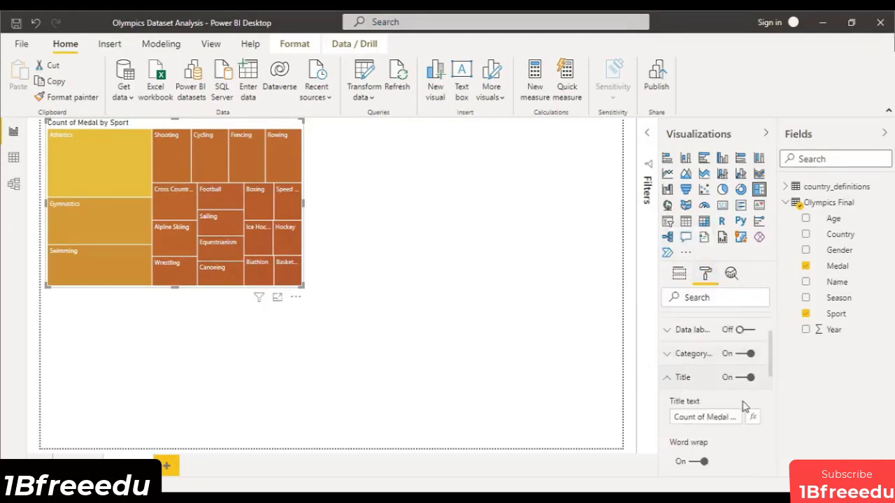
drag(709, 415, 672, 413)
key(BackSpace)
text(Distribution o)
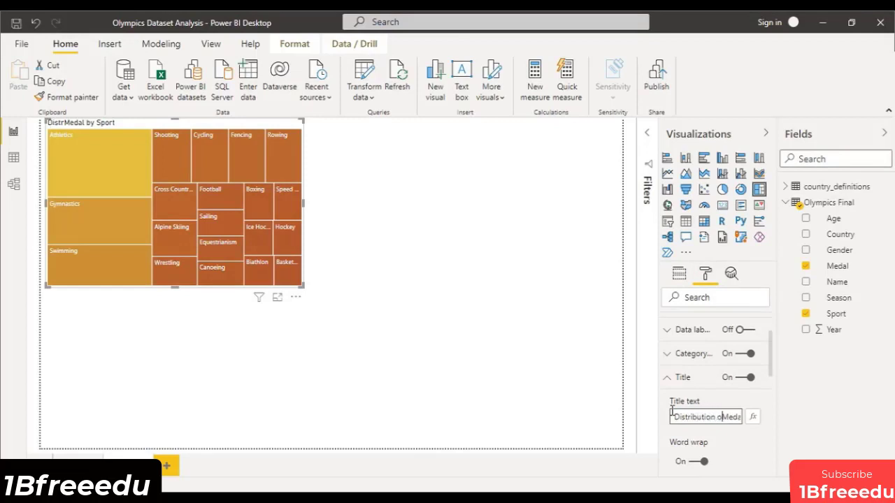
text(d)
key(BackSpace)
text(f)
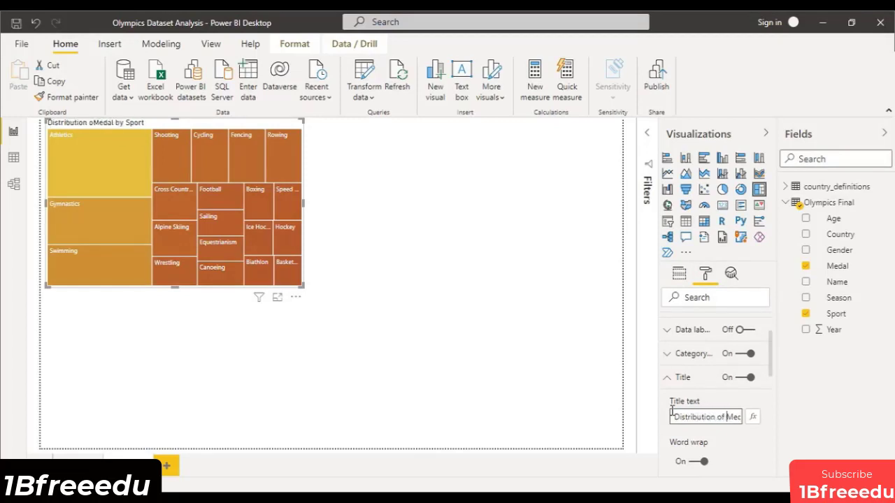
key(End)
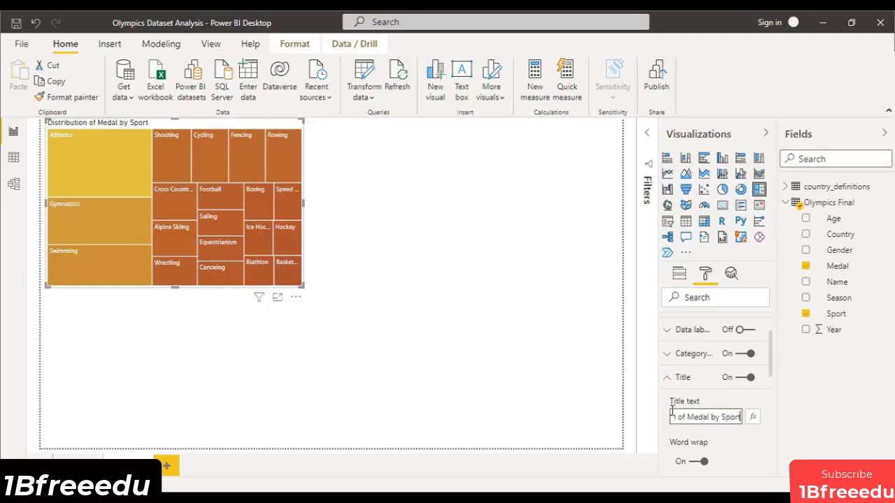
text(s)
click(549, 339)
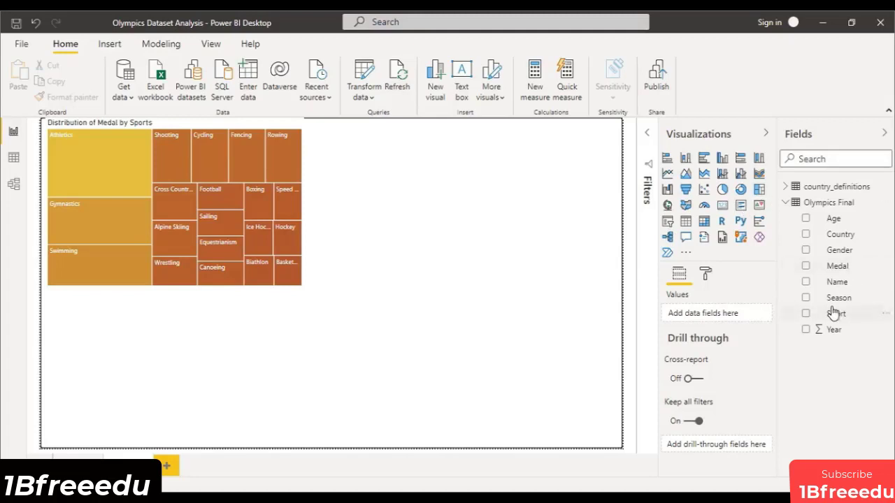
Step: Add a stacked bar chart to the page and place it in the empty area diagonally below the treemap
click(702, 158)
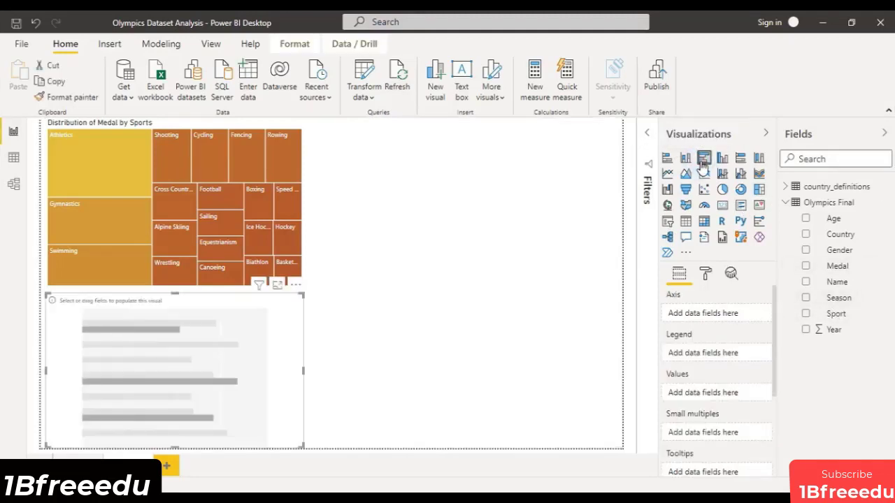
drag(210, 299, 514, 283)
click(740, 158)
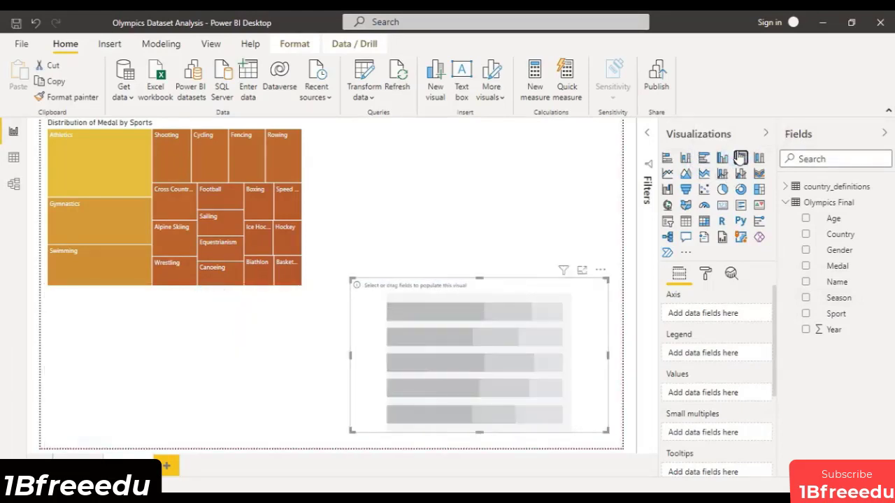
click(668, 160)
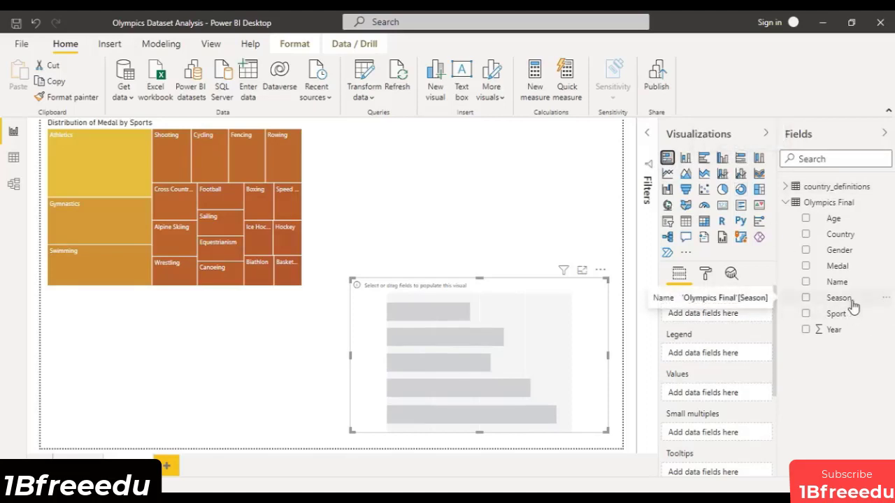
Step: Plot the count of Medal by Season on the stacked bar chart and check the values of both season bars
drag(852, 306, 731, 316)
drag(838, 265, 731, 405)
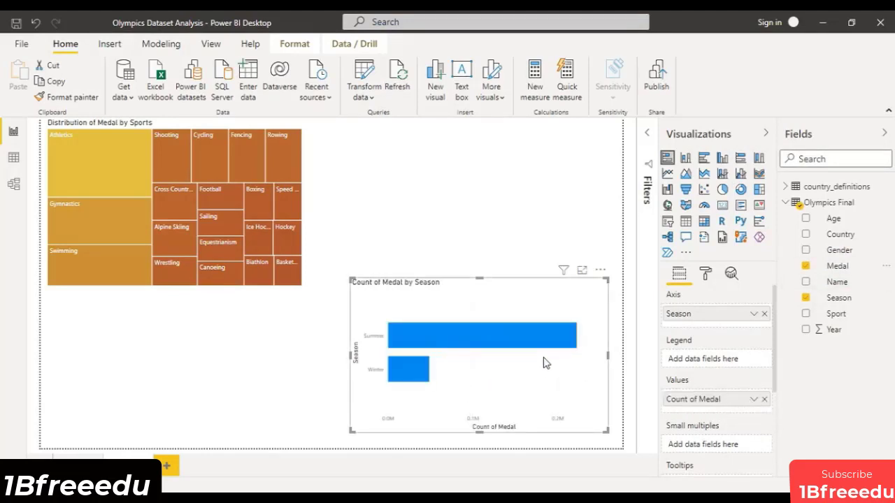
mouse_move(468, 349)
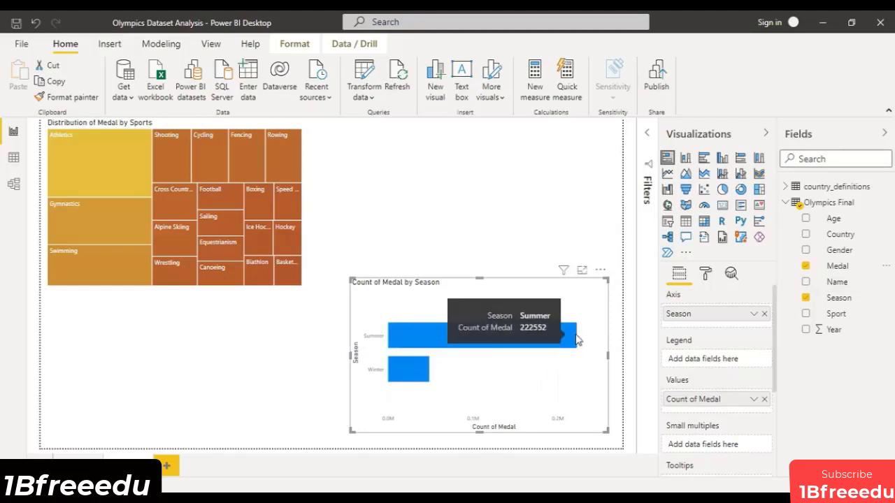
mouse_move(413, 376)
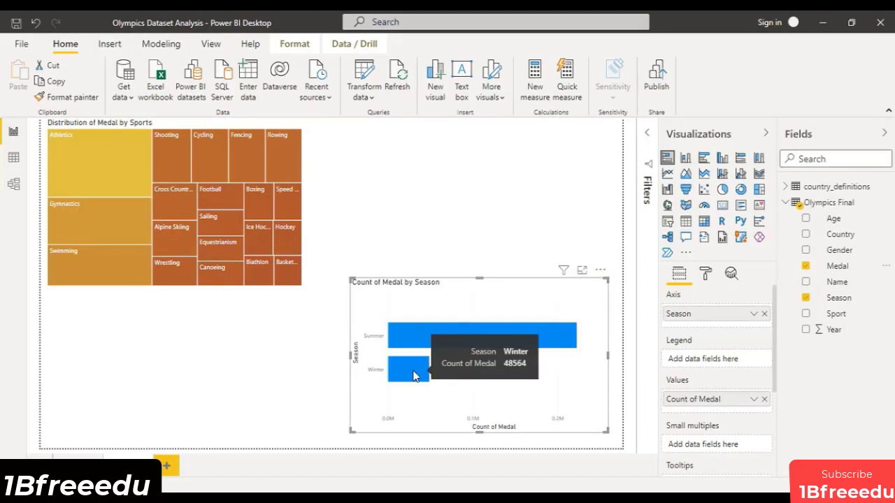
Step: Try the season chart as a 100% stacked bar chart, inspect its bars, and switch back to a stacked bar chart
click(740, 163)
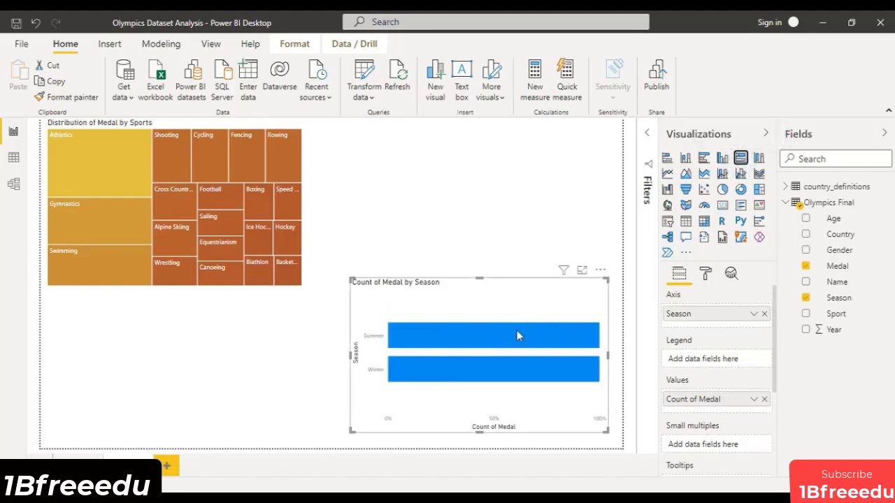
mouse_move(530, 363)
mouse_move(565, 375)
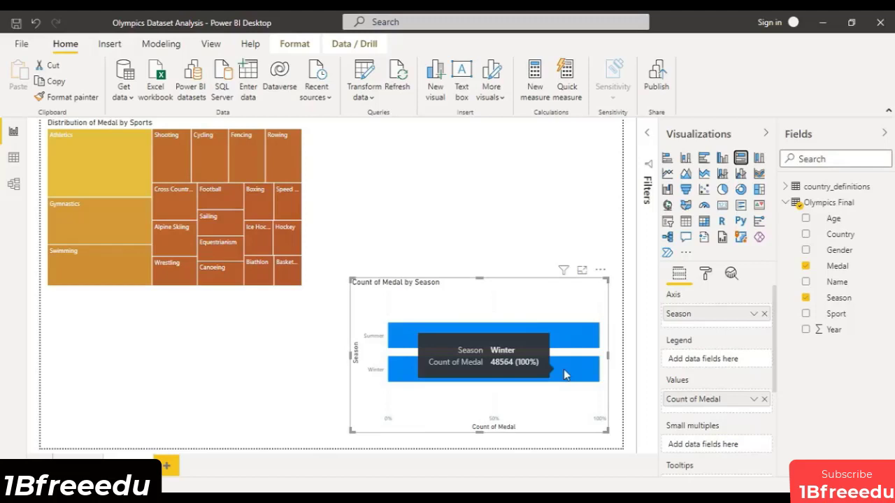
click(667, 159)
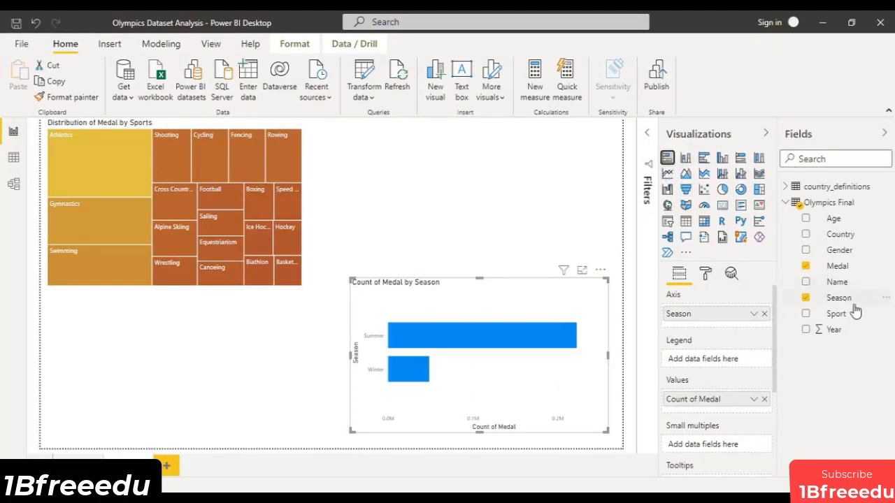
Step: Split the season bars by Country using the chart's legend
drag(853, 241, 733, 365)
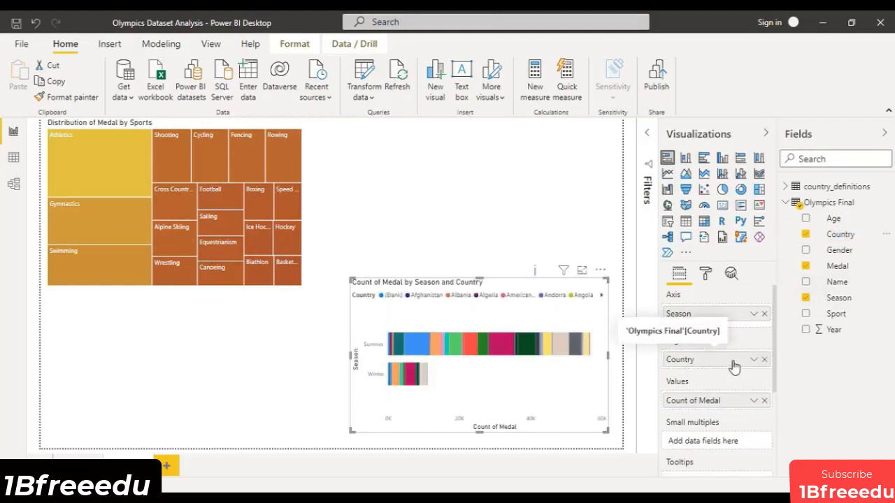
click(755, 360)
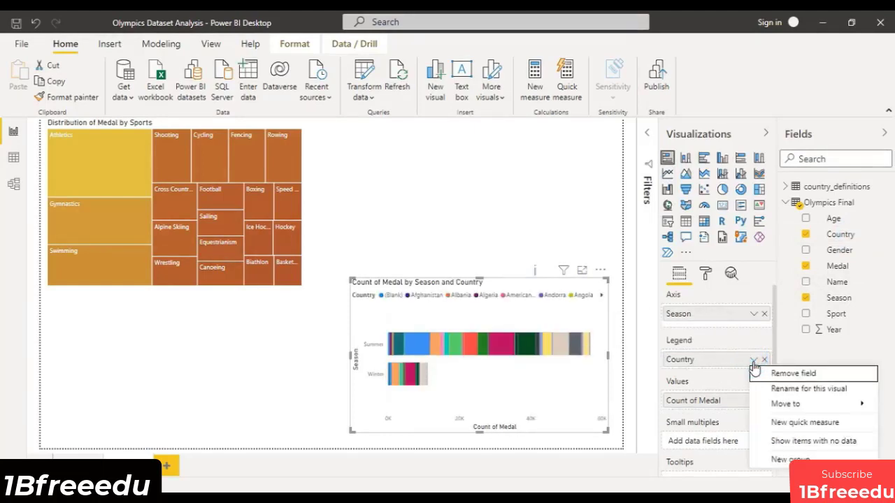
click(808, 355)
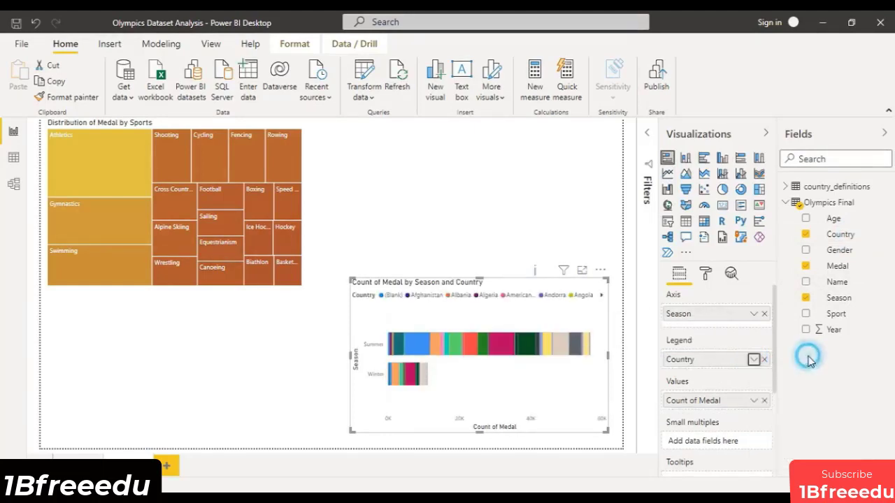
Step: Filter Country on the bar chart to the top 5 by count of Medal using Top N filtering
click(647, 132)
click(624, 249)
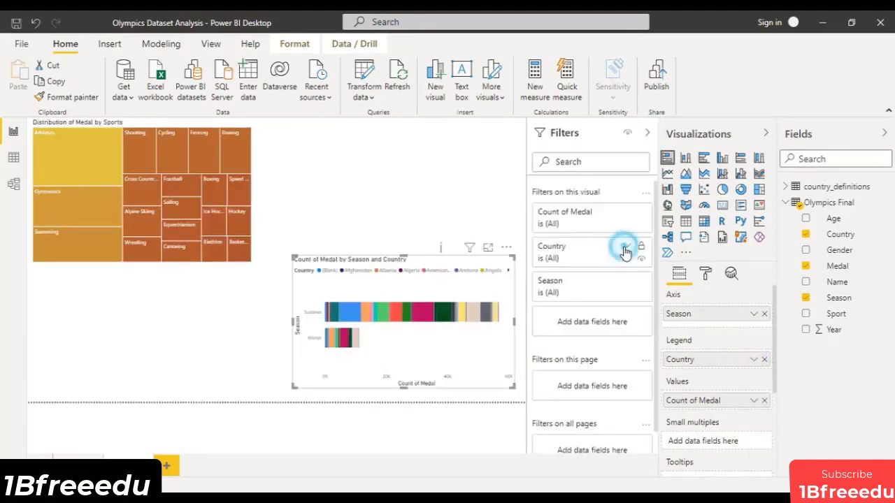
click(577, 290)
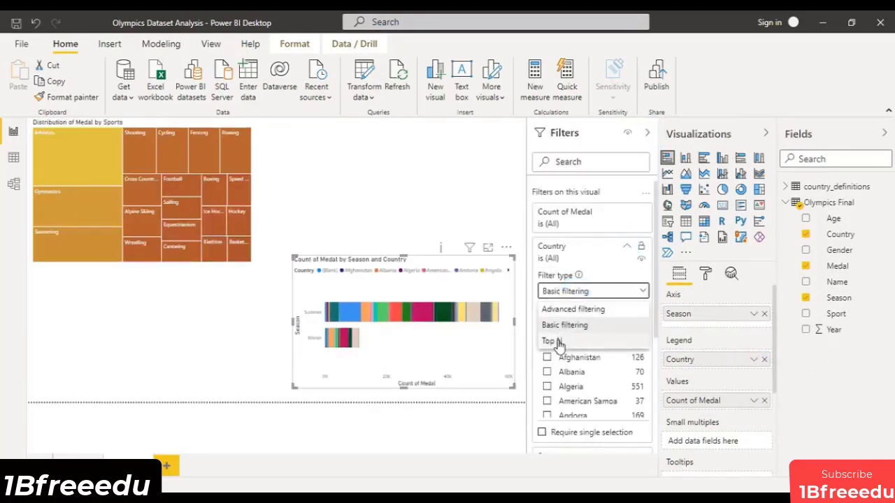
click(552, 340)
click(611, 321)
text(5)
drag(837, 266, 605, 369)
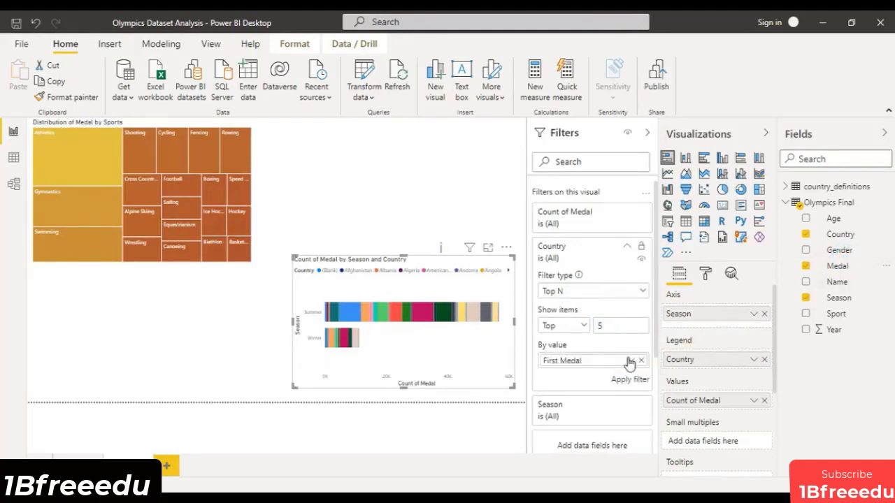
click(632, 360)
click(658, 419)
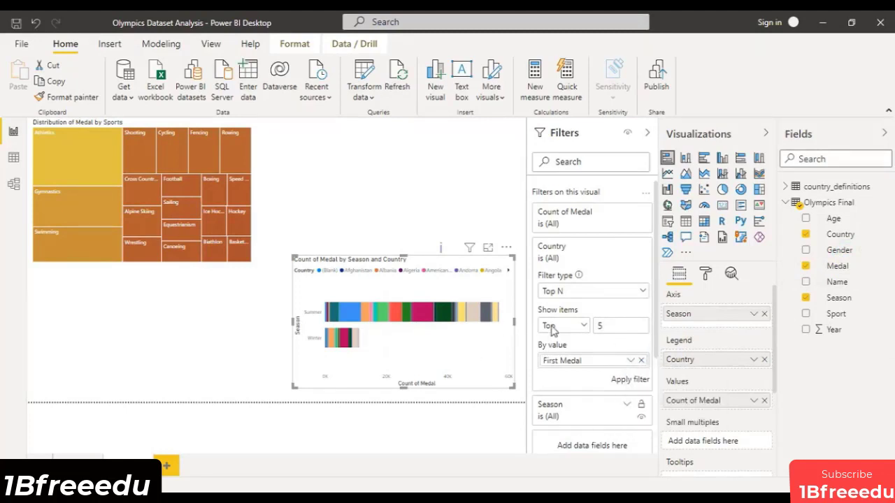
click(630, 381)
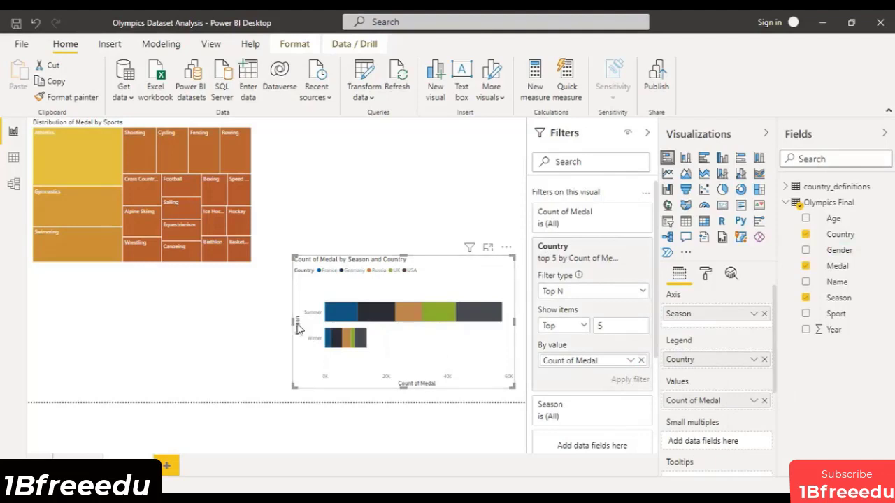
Step: Widen the bar chart so its near corner meets the treemap's lower corner without overlapping it
drag(291, 326, 220, 318)
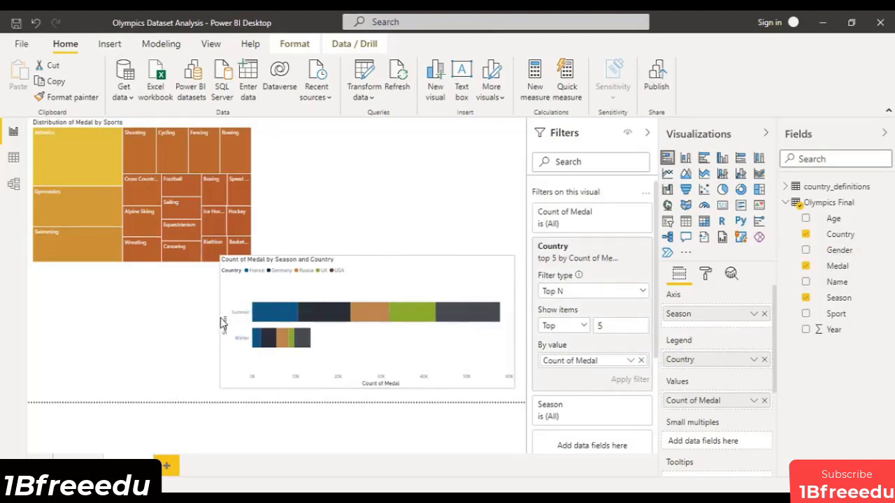
drag(368, 256, 368, 242)
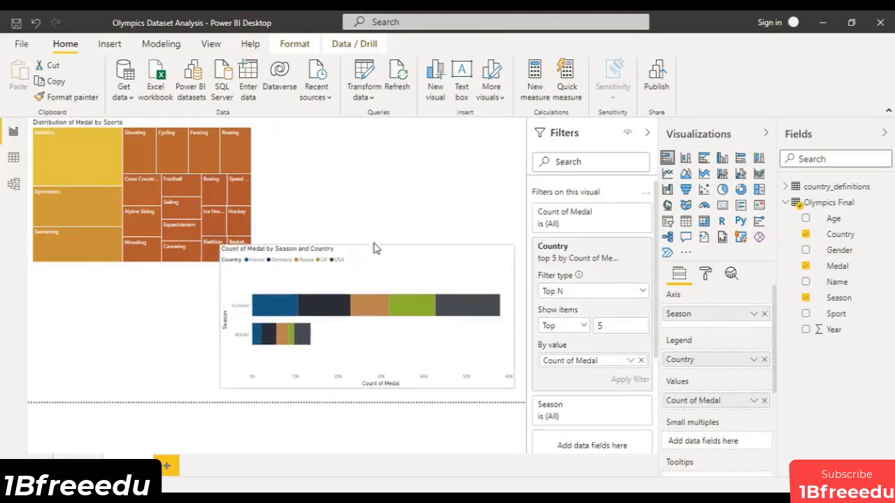
drag(220, 242, 256, 273)
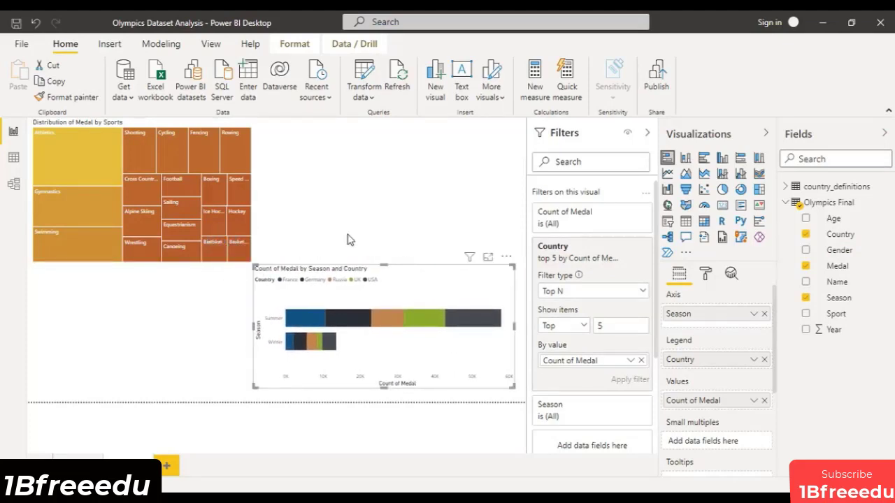
Step: Examine the data colors assigned to the countries in the bar chart's formatting options
click(706, 273)
scroll(699, 413, down, 2)
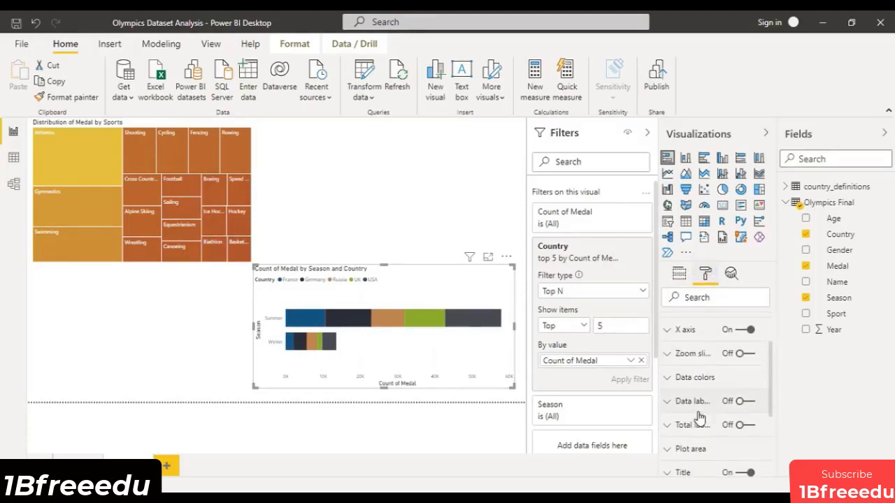
click(671, 381)
scroll(739, 426, down, 5)
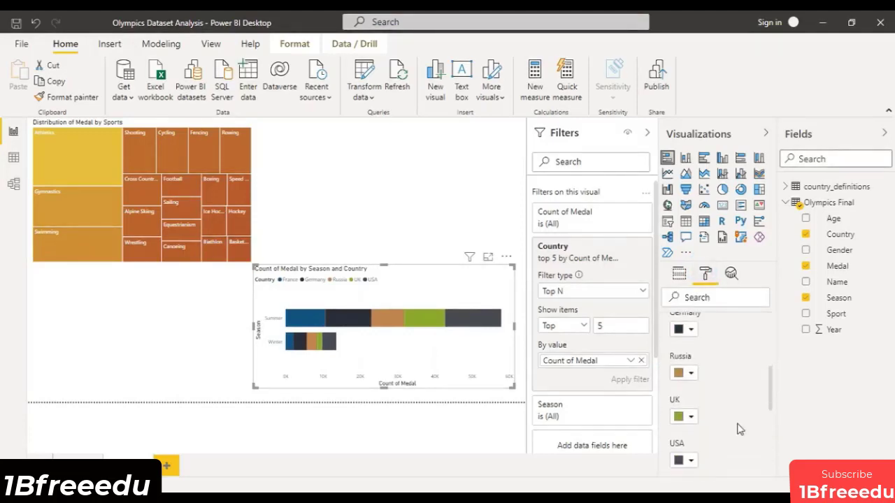
scroll(740, 429, up, 3)
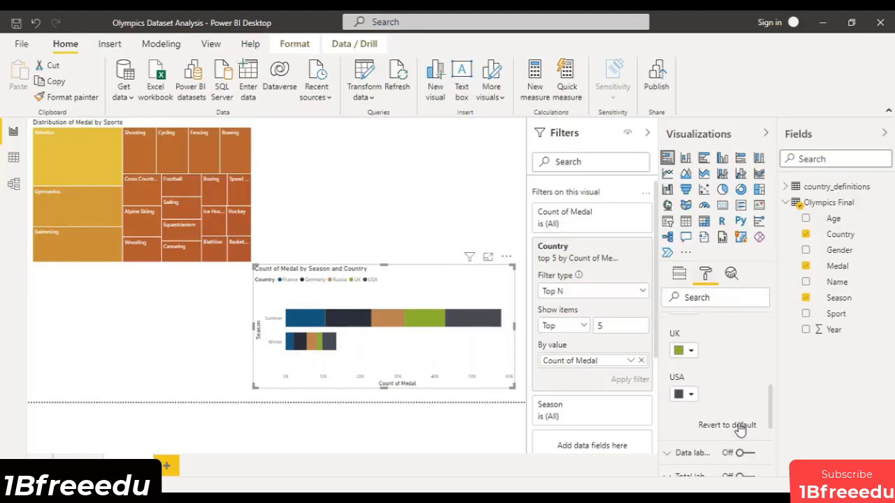
scroll(741, 429, down, 2)
scroll(727, 433, down, 3)
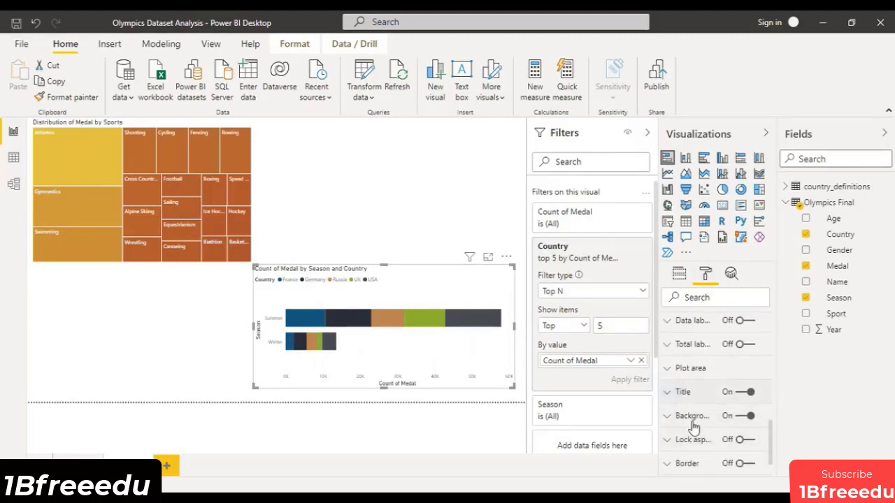
Step: Change the bar chart's title to "Distribution of Medals by Season and Country"
click(668, 393)
drag(703, 430, 639, 429)
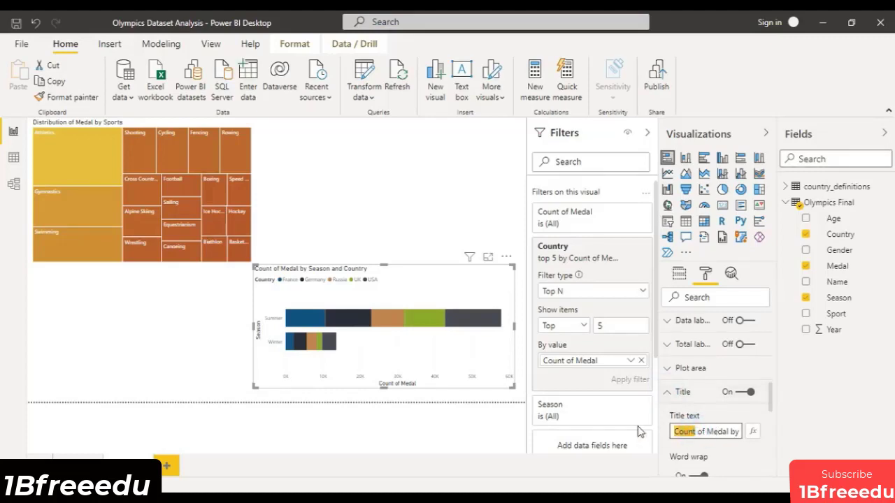
key(BackSpace)
text(Distributu)
key(BackSpace)
text(ion)
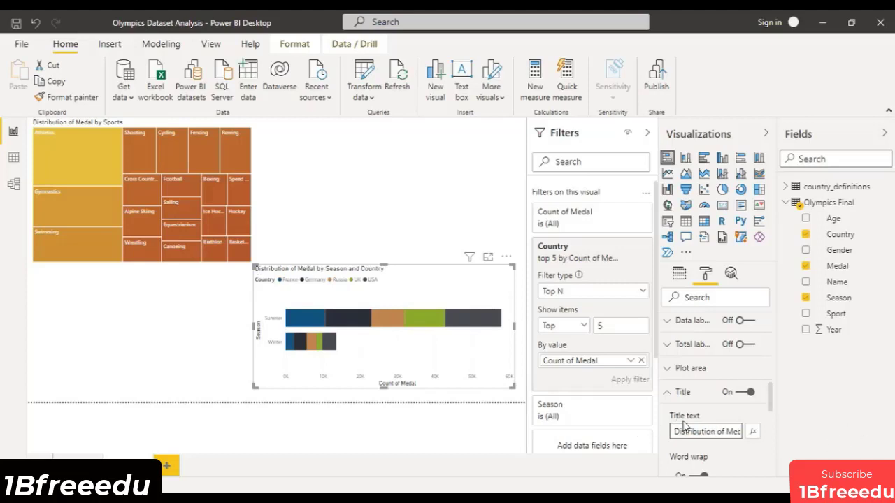
key(Right)
key(Right)
key(Right)
key(Right)
key(Right)
key(Right)
key(Right)
key(Right)
key(Right)
key(Right)
key(Right)
key(Right)
key(Right)
key(Right)
key(Right)
key(Right)
key(Right)
key(Right)
key(Right)
key(Right)
key(Right)
text(s)
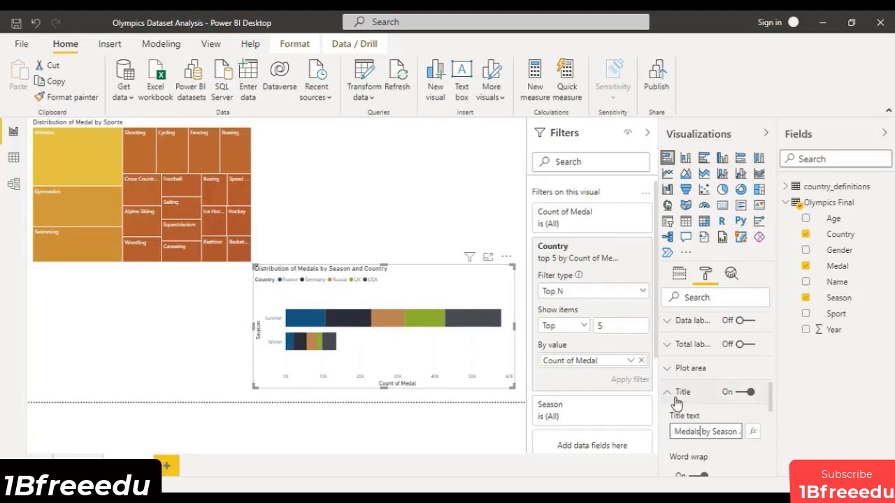
Step: Review the visuals on the first and second report pages and return to Page 3
click(672, 393)
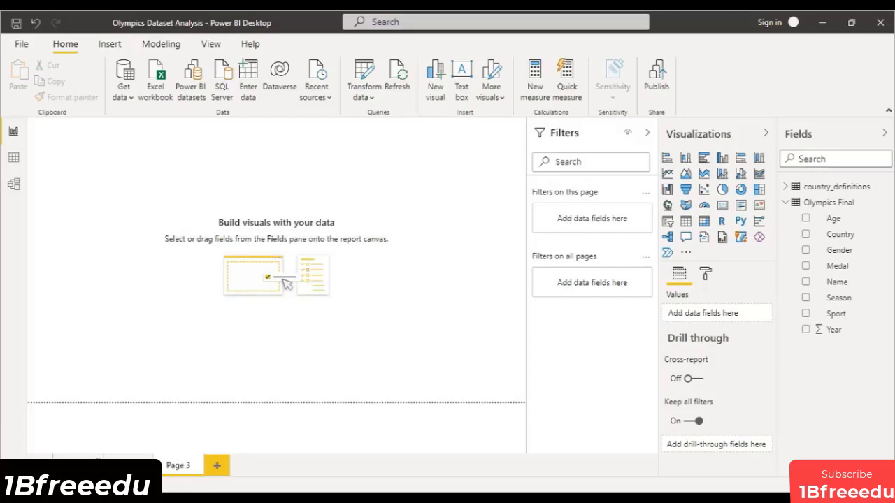
click(78, 466)
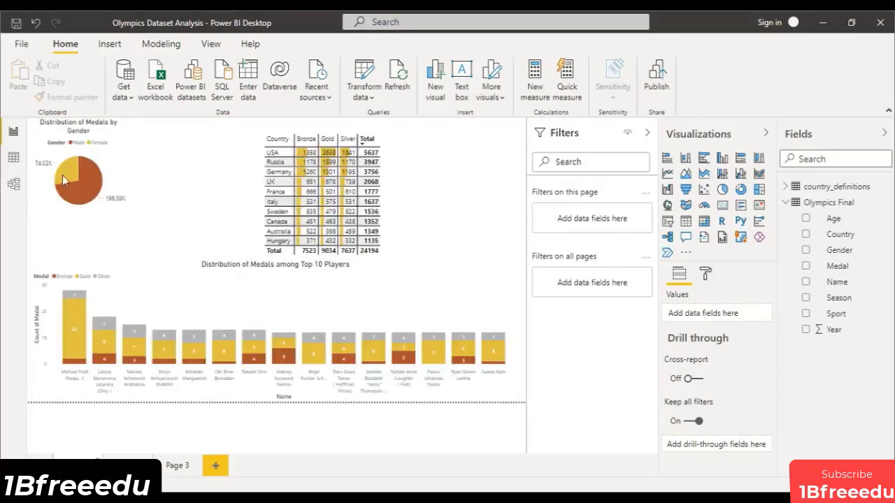
click(127, 464)
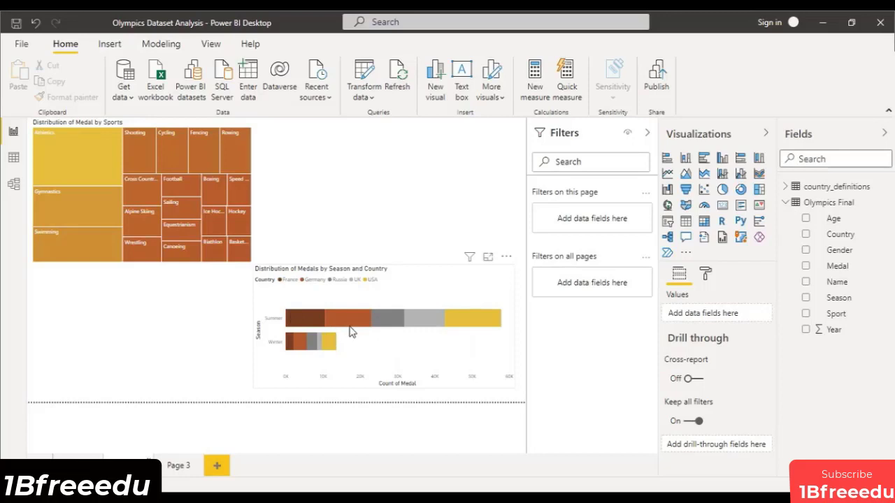
mouse_move(352, 331)
click(179, 466)
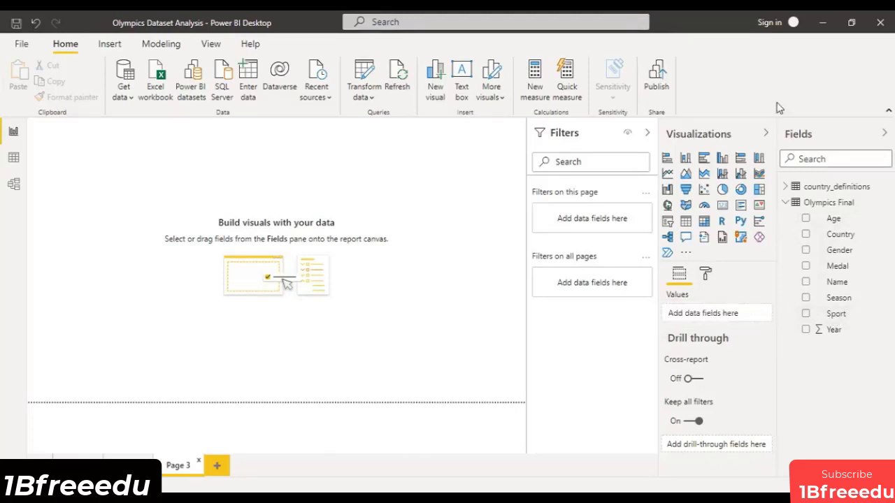
Step: Add a ribbon chart to Page 3, expand it in focus mode, and set Age as the axis and count of Medal as the values
click(760, 173)
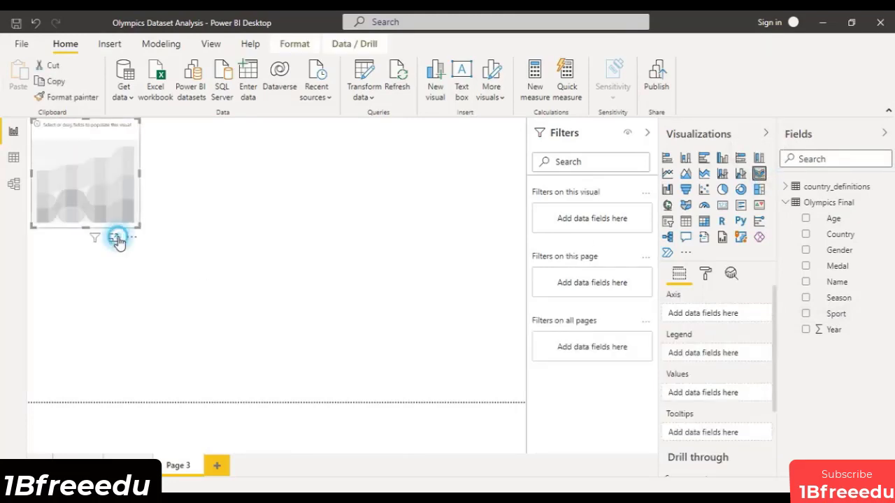
click(114, 239)
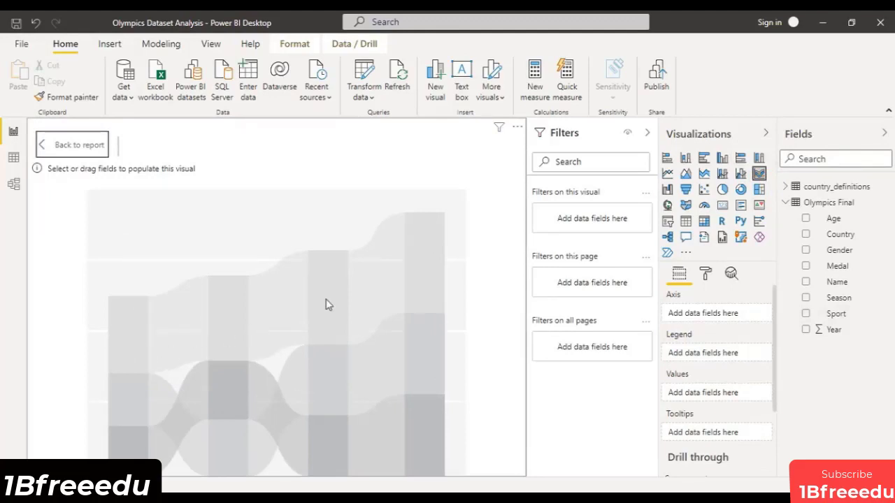
drag(827, 221, 710, 318)
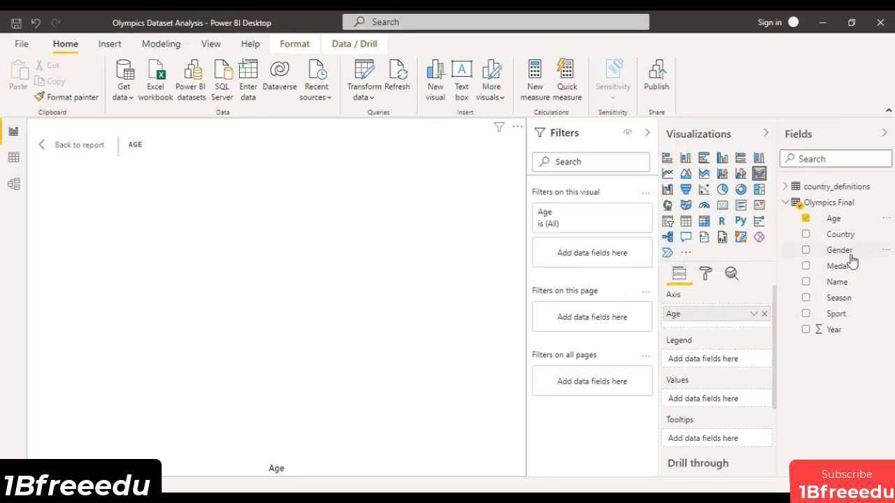
drag(849, 264, 724, 399)
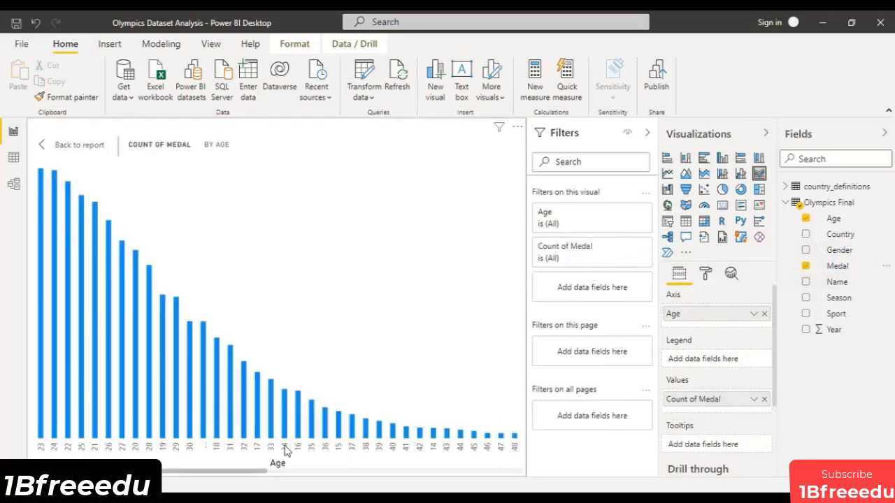
Step: Sort the ribbon chart by Age instead of by count of Medal
drag(236, 476, 140, 472)
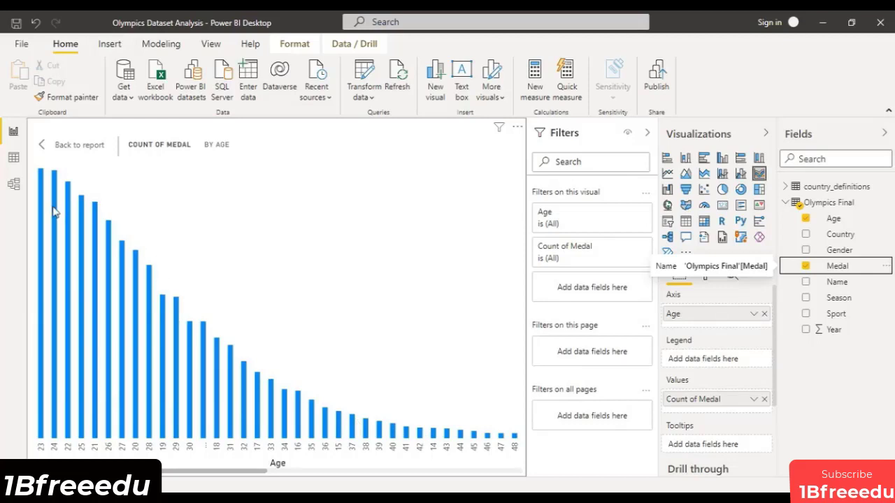
mouse_move(54, 211)
click(517, 128)
mouse_move(544, 219)
click(674, 223)
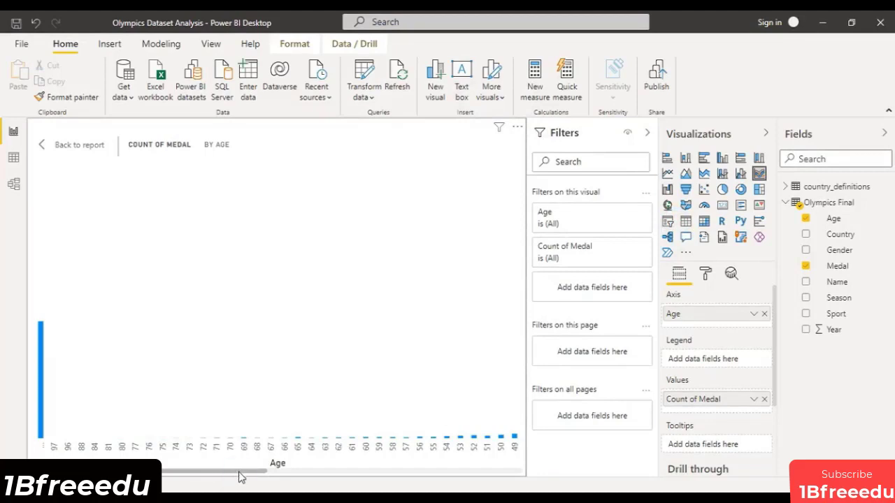
drag(239, 474, 524, 477)
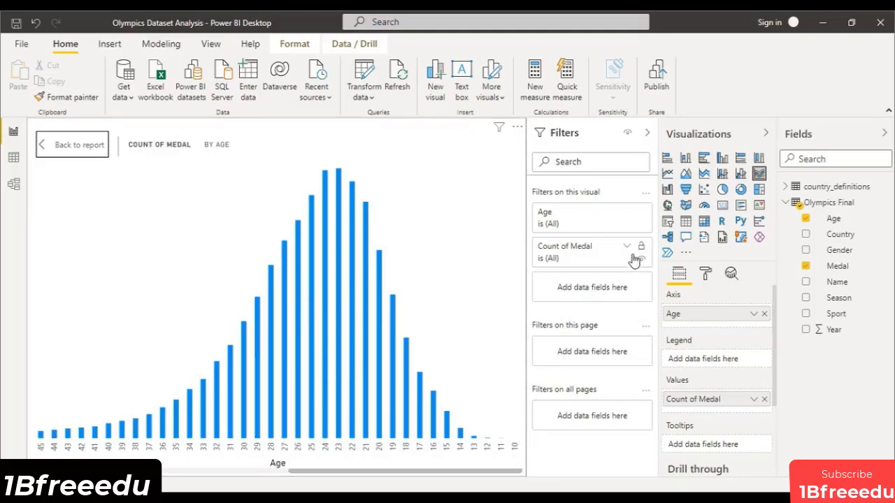
Step: Filter the chart's Age with basic filtering to include 10 and 42 through 45
click(626, 212)
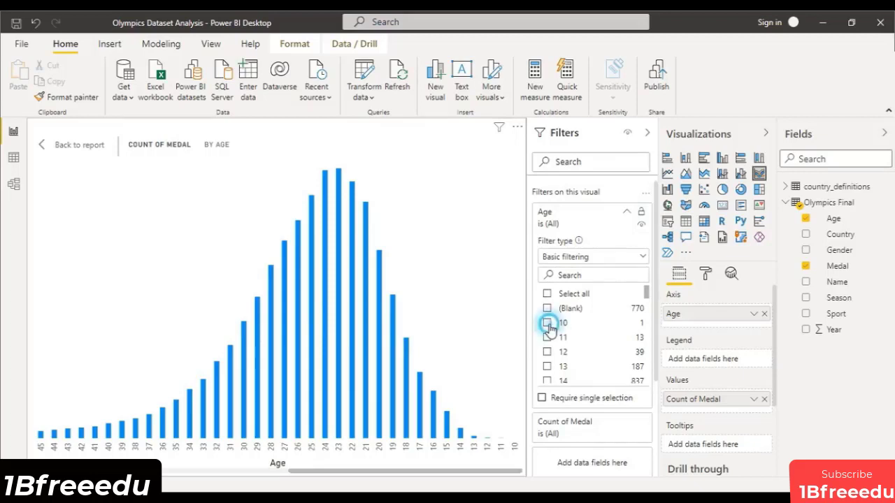
click(547, 325)
scroll(592, 341, down, 10)
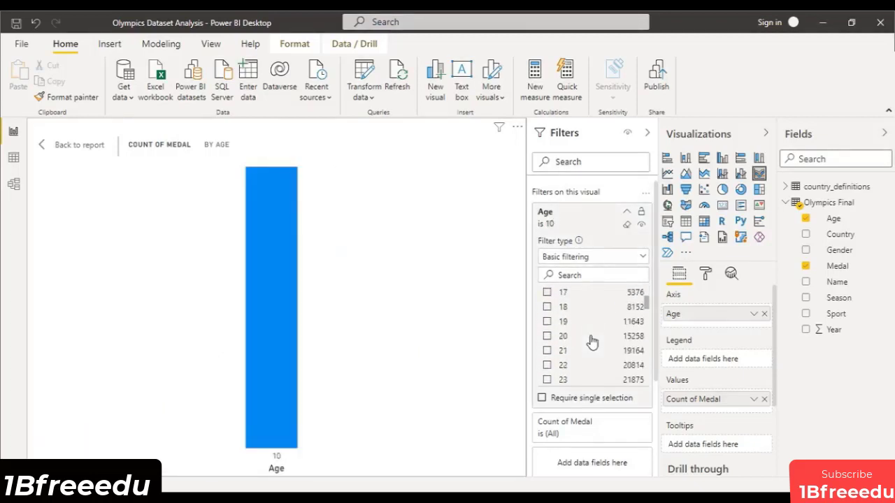
scroll(591, 340, up, 10)
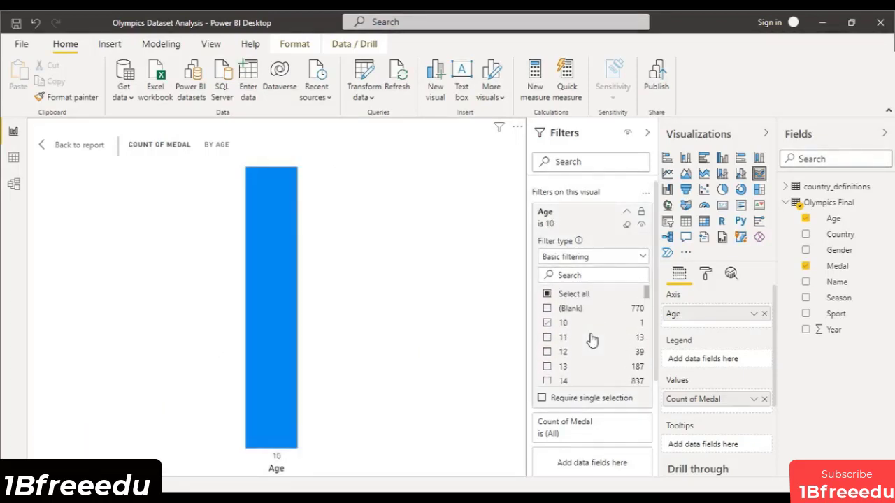
scroll(586, 328, down, 6)
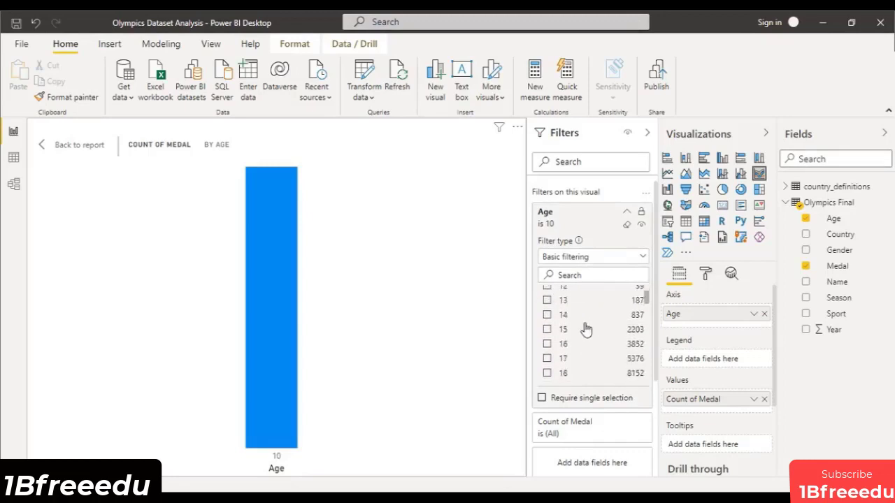
scroll(586, 329, down, 5)
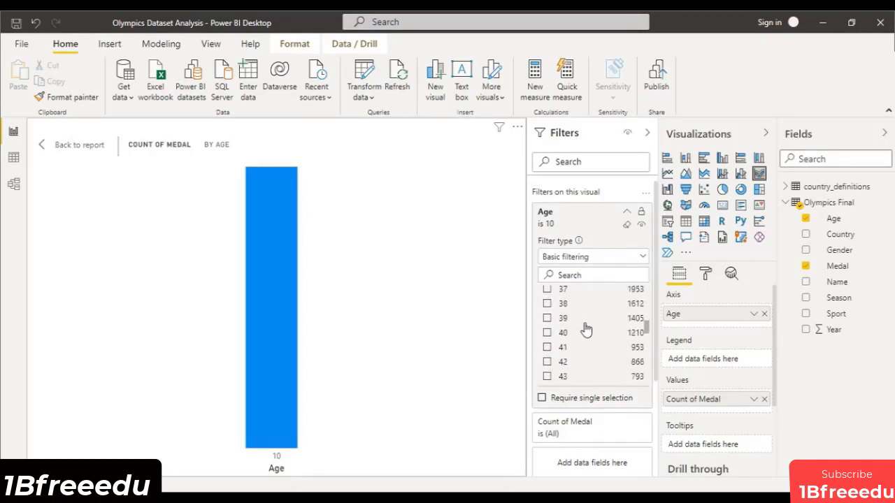
click(547, 369)
click(547, 354)
click(547, 340)
click(547, 326)
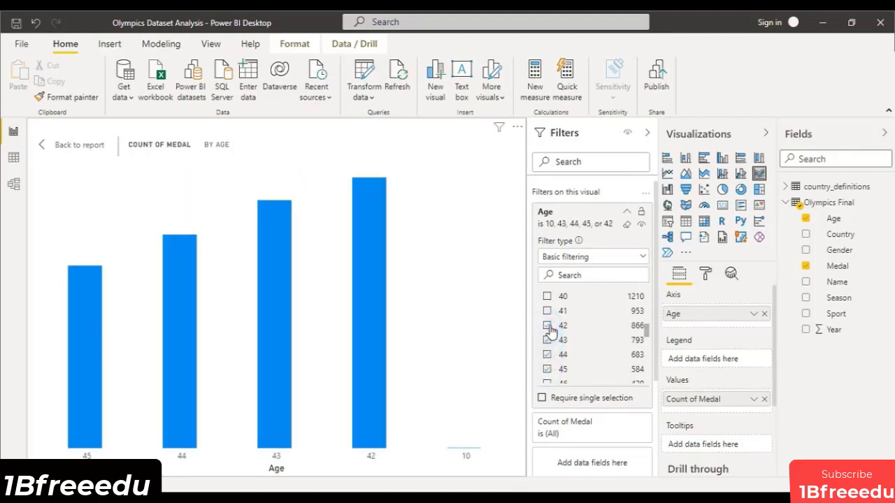
Step: Extend the Age filter with the remaining ages from 11 through 41
scroll(548, 336, up, 2)
scroll(551, 371, down, 2)
click(548, 312)
scroll(549, 318, up, 2)
click(547, 362)
click(549, 347)
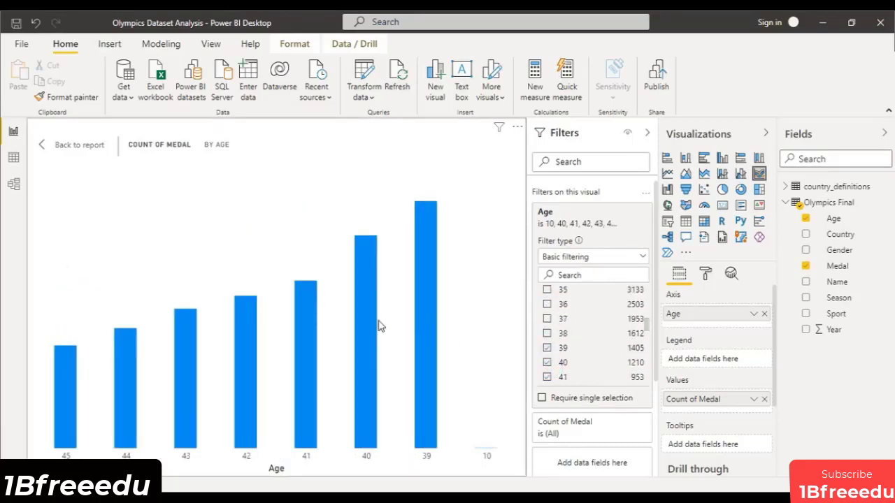
mouse_move(432, 340)
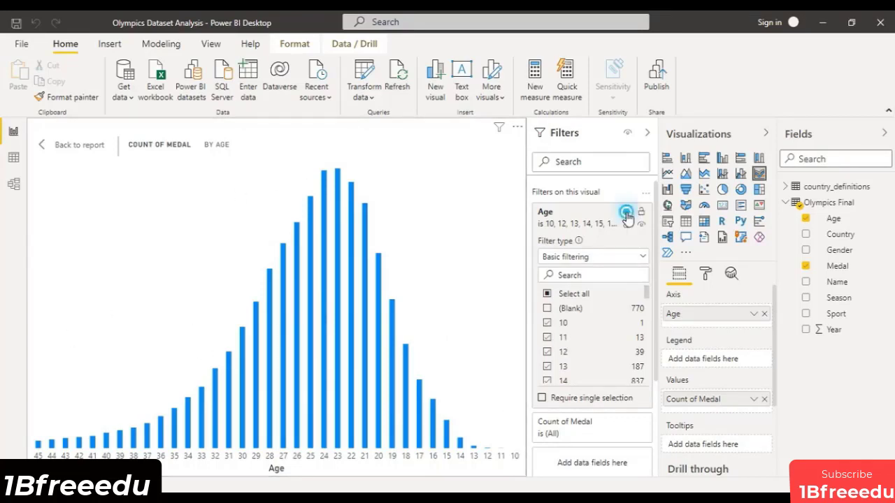
click(628, 213)
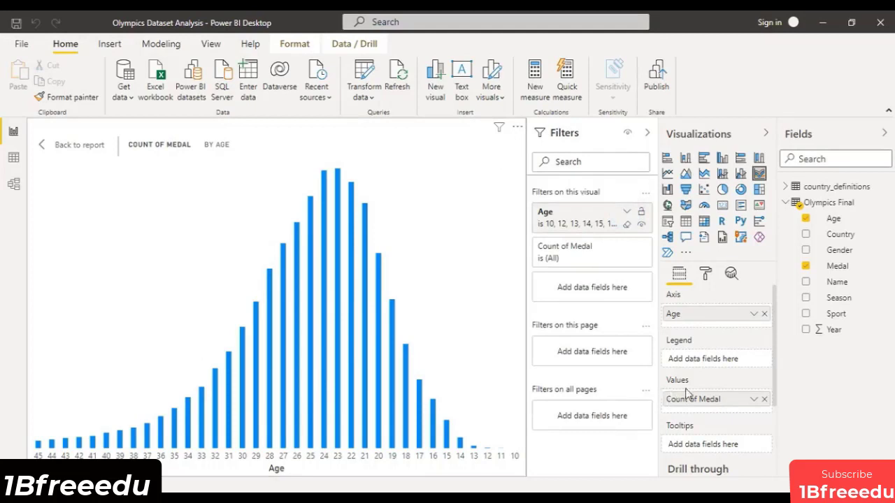
Step: Set Medal as the ribbon chart's legend and filter it to Bronze, Gold and Silver, leaving out NA
drag(848, 273, 727, 368)
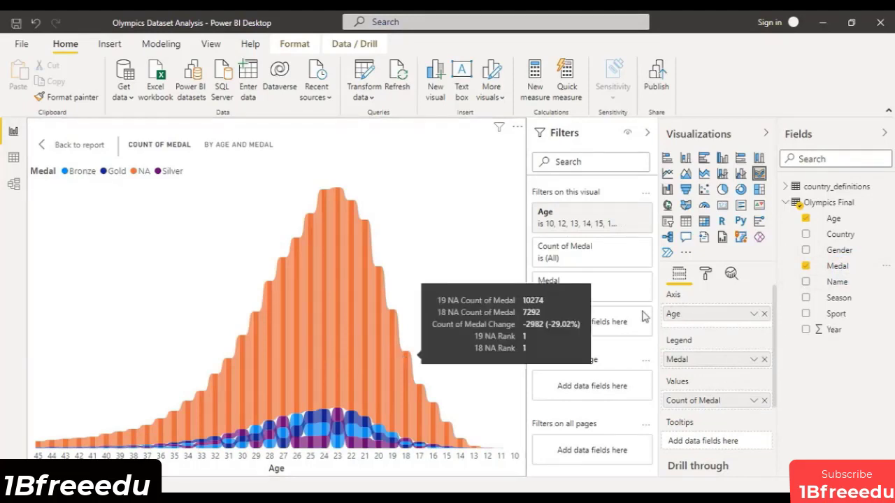
click(625, 281)
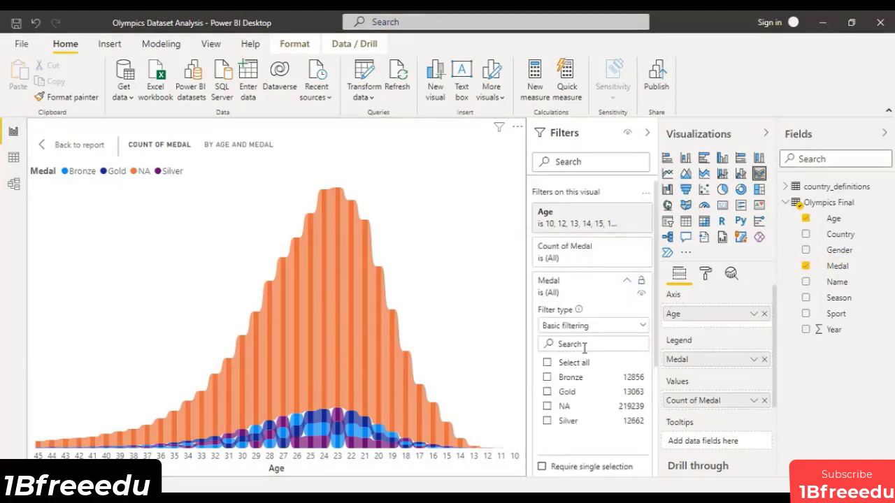
click(547, 392)
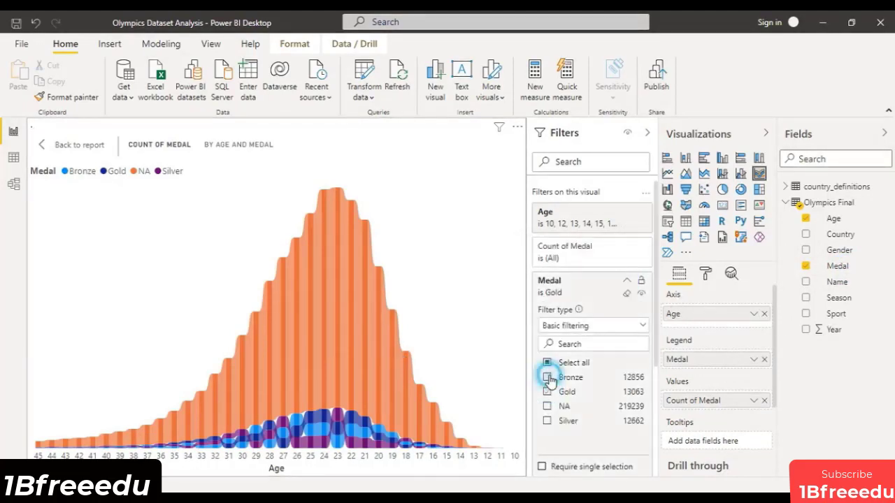
click(546, 378)
click(547, 420)
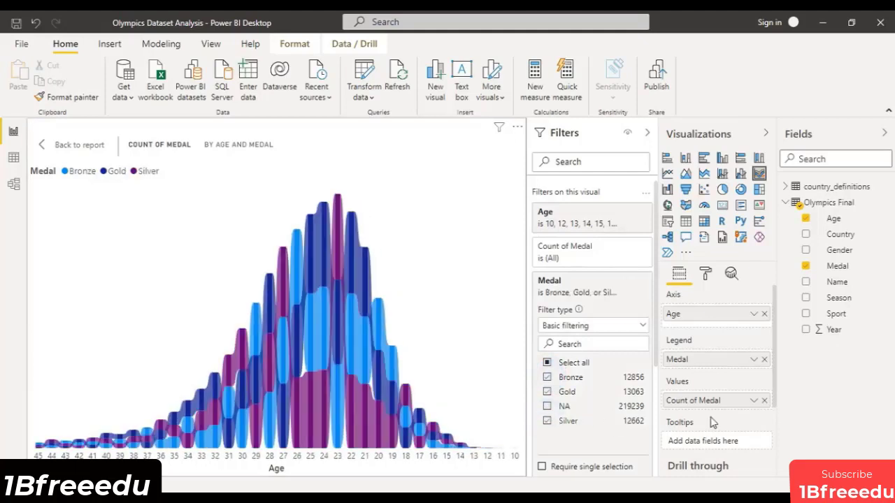
Step: Set the ribbon chart's data colors to dark orange for Bronze and muted yellow for Gold
click(705, 273)
scroll(703, 391, down, 2)
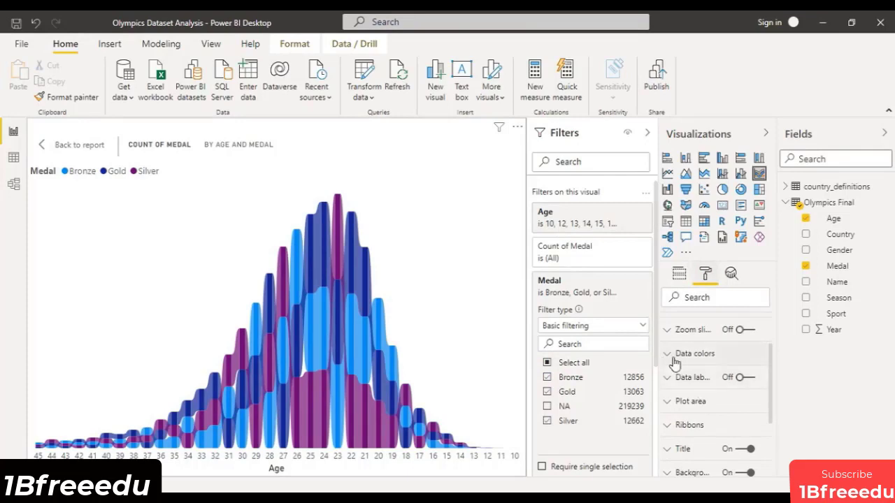
click(677, 354)
click(691, 395)
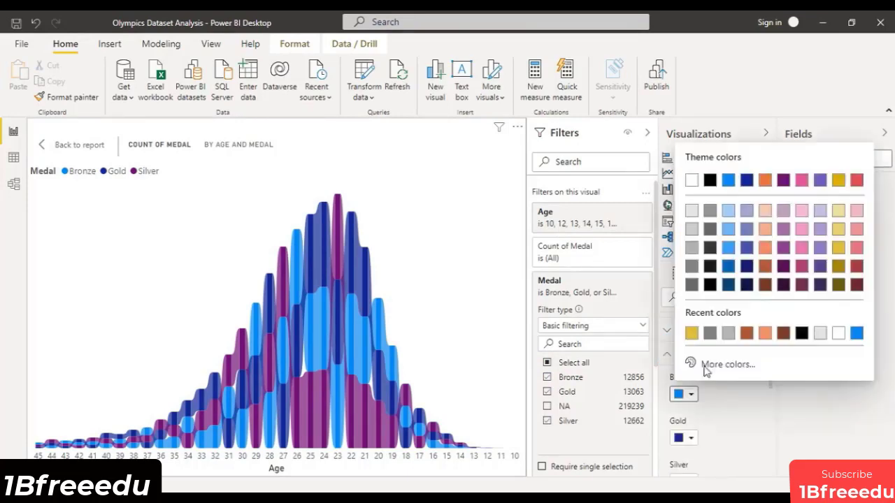
click(764, 268)
click(691, 437)
click(838, 291)
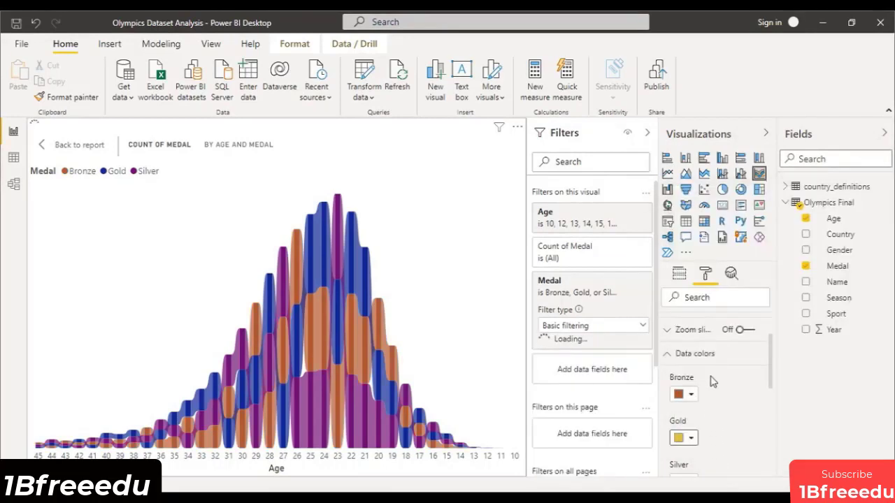
Step: Set the Silver data color of the ribbon chart to light grey
scroll(711, 377, down, 1)
scroll(692, 413, down, 2)
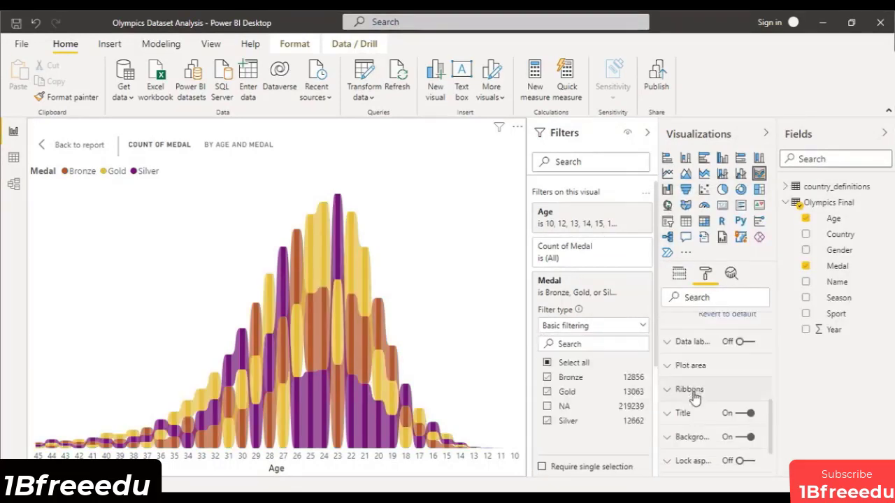
scroll(695, 396, up, 1)
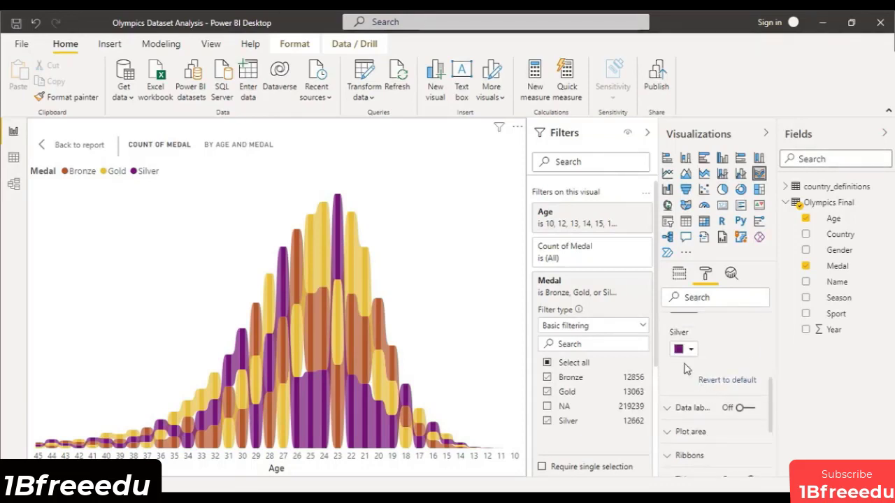
click(685, 348)
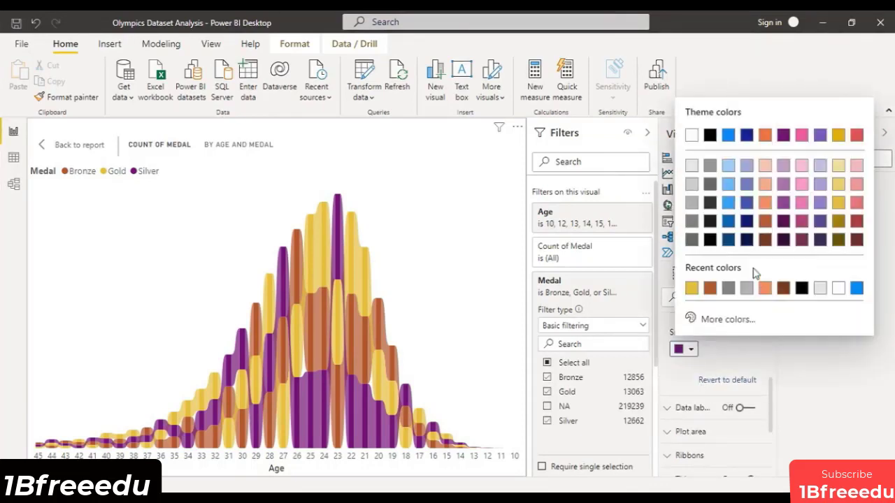
click(691, 203)
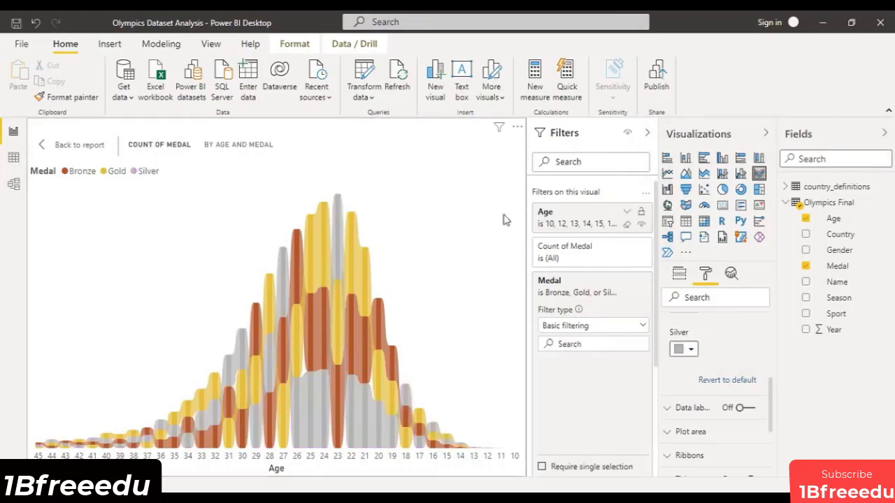
Step: Leave focus mode and enlarge the ribbon chart to fill most of Page 3
click(72, 145)
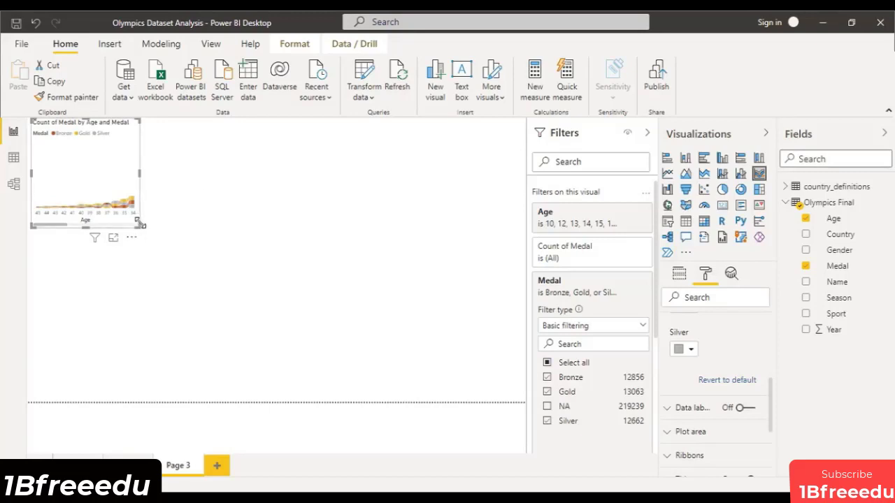
drag(139, 227, 469, 363)
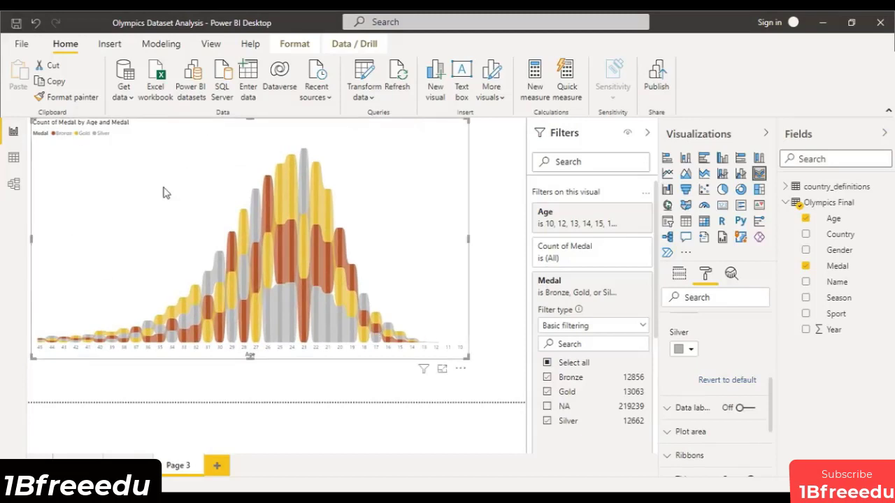
Step: Add a new report page with a line chart, open the chart in focus mode and put Year on its axis
click(218, 467)
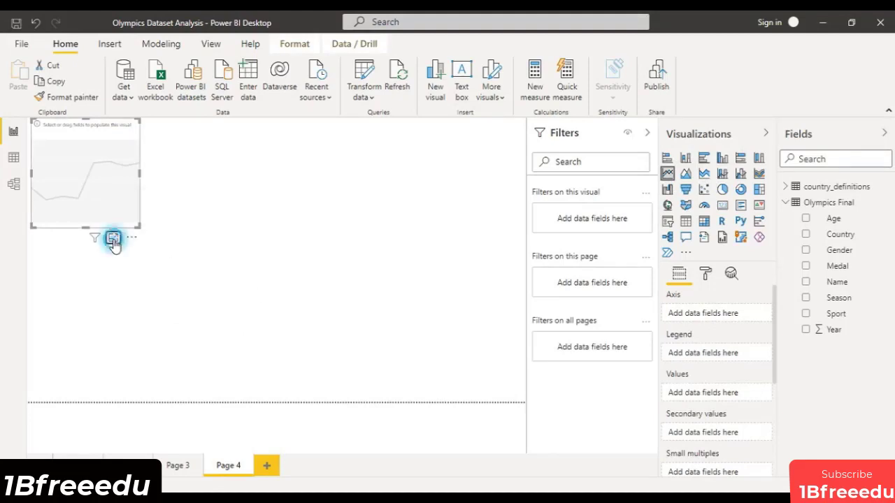
click(114, 239)
drag(832, 329, 708, 319)
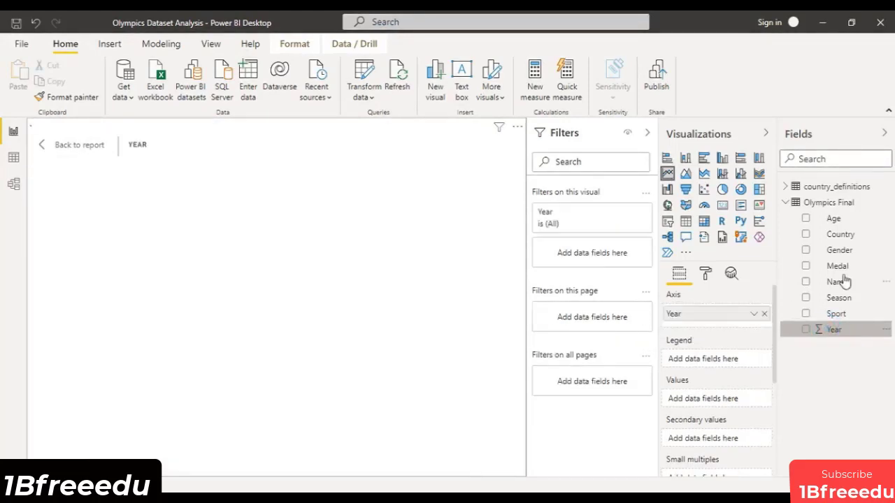
Step: Try the count of Sport as the line chart's values, inspect the curve and remove the field again
click(845, 315)
drag(844, 318, 725, 405)
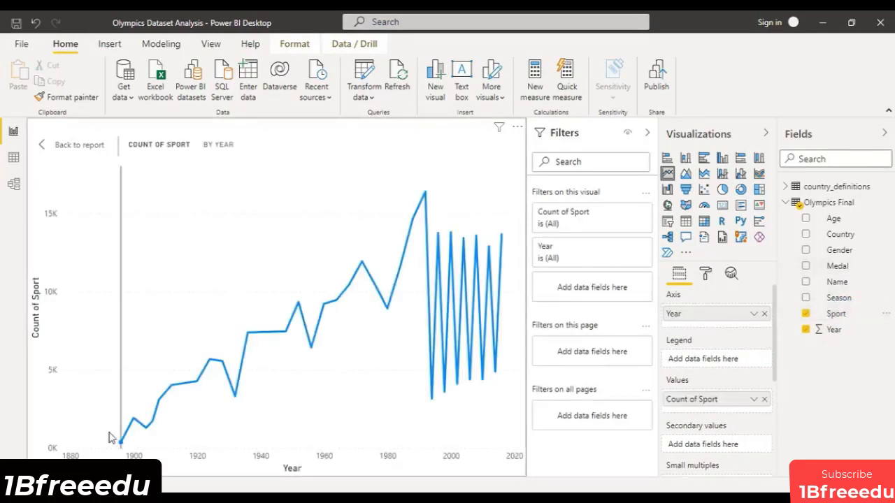
mouse_move(428, 202)
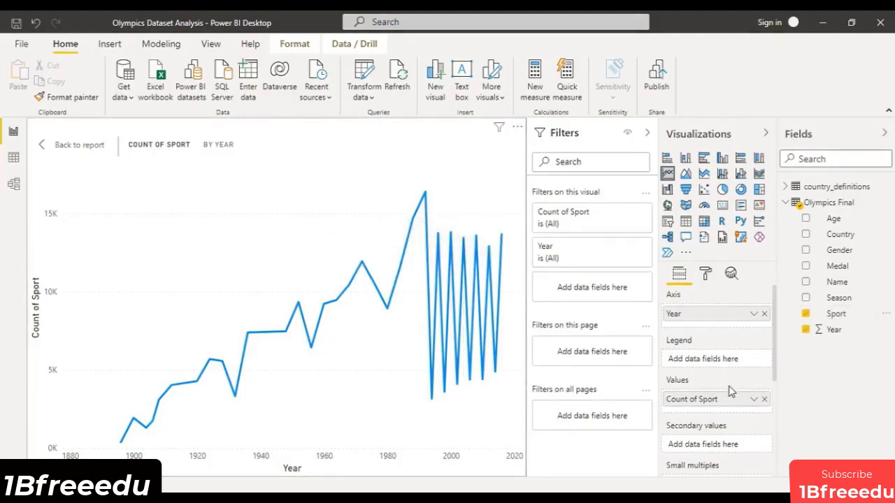
click(763, 400)
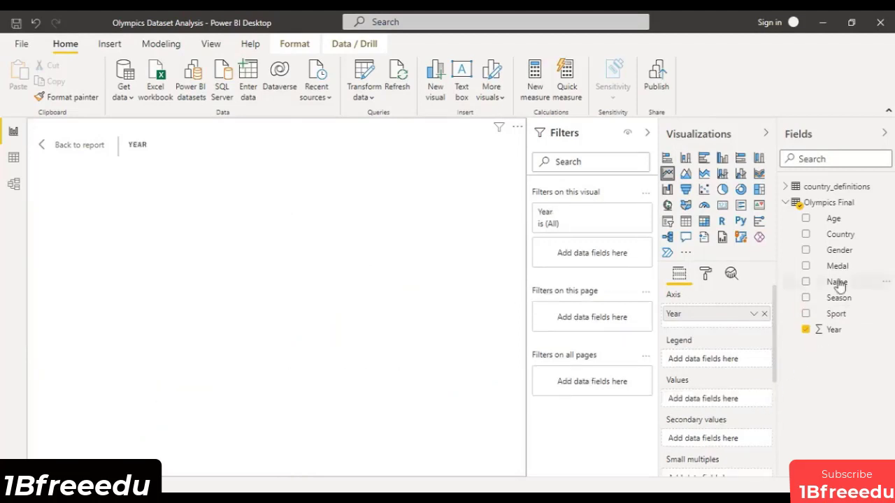
Step: Try Name as the line chart's values, aggregated by Count (Distinct), and remove the field again
mouse_move(837, 281)
mouse_down()
mouse_move(674, 410)
mouse_move(725, 410)
mouse_up()
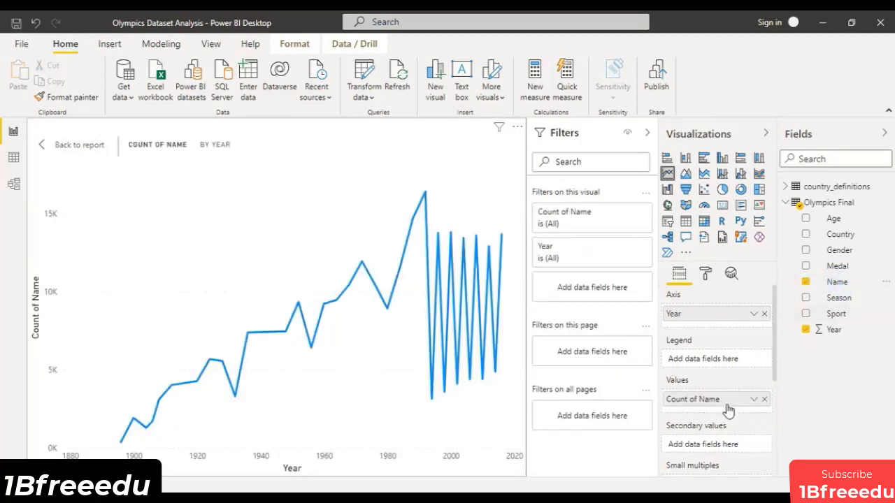
mouse_move(431, 404)
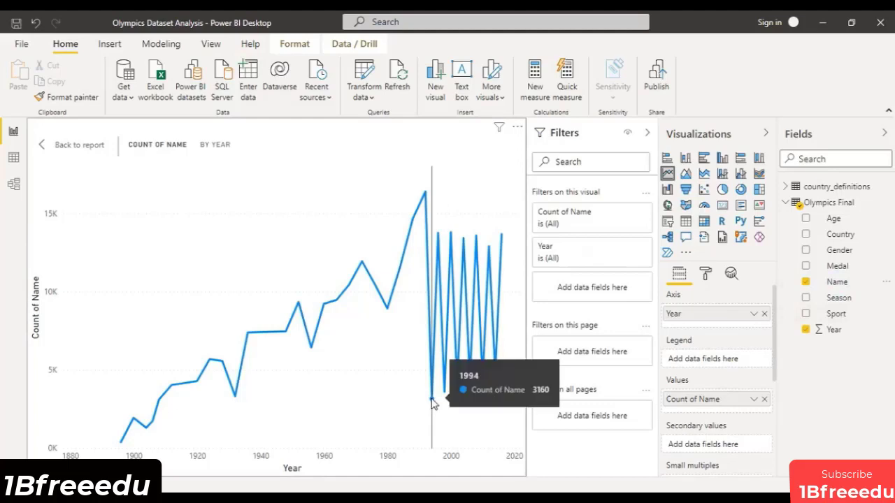
click(754, 399)
mouse_move(781, 378)
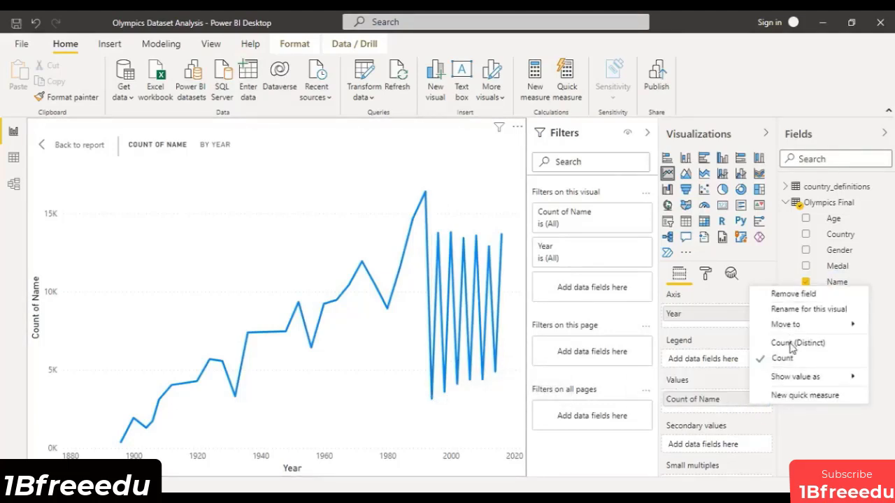
click(792, 345)
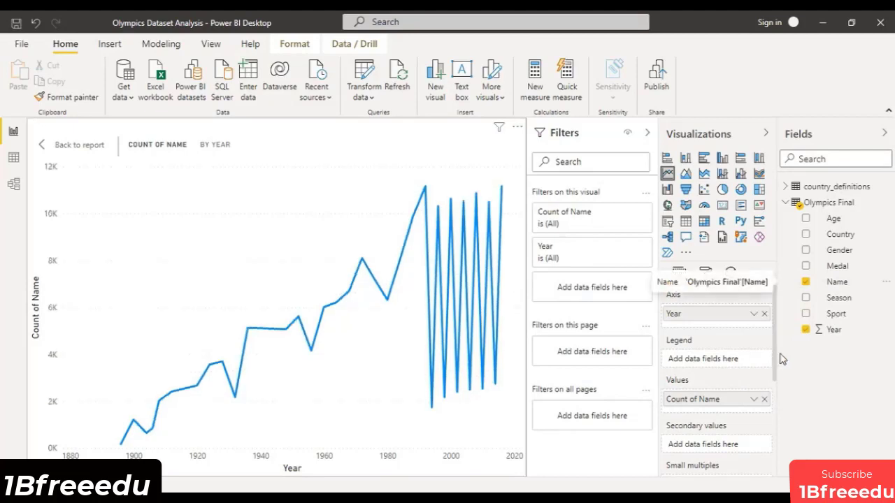
click(753, 399)
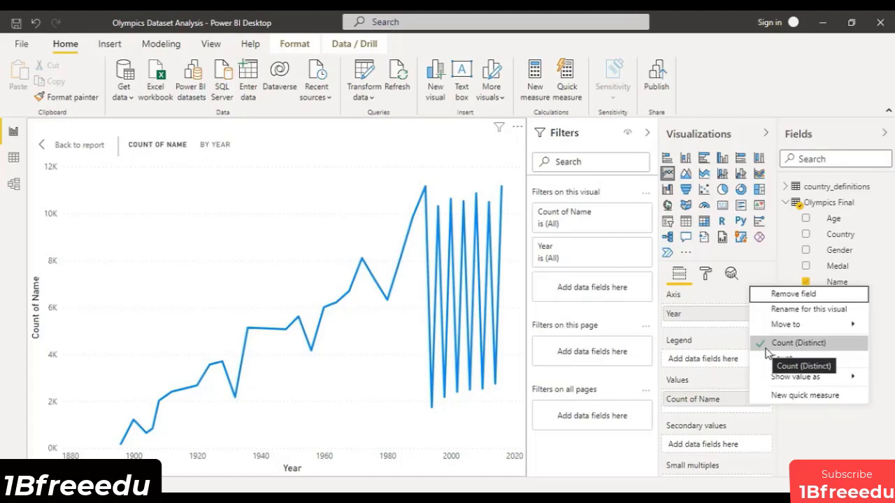
mouse_move(787, 324)
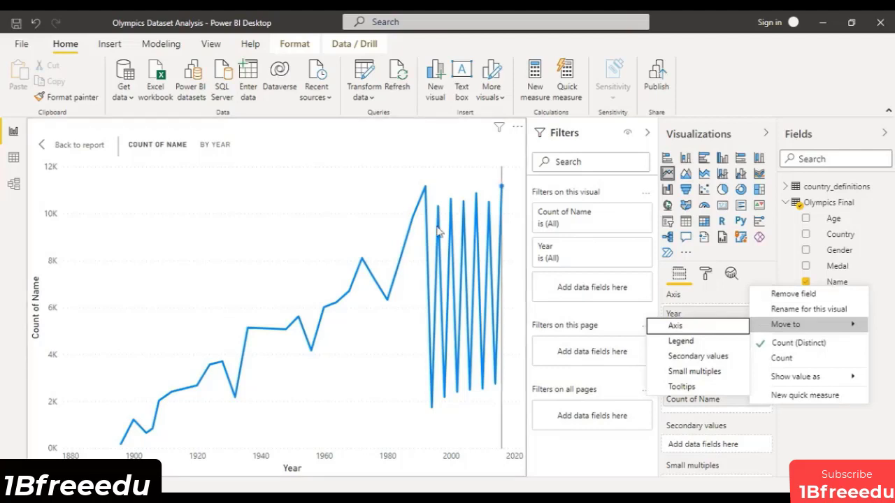
click(785, 448)
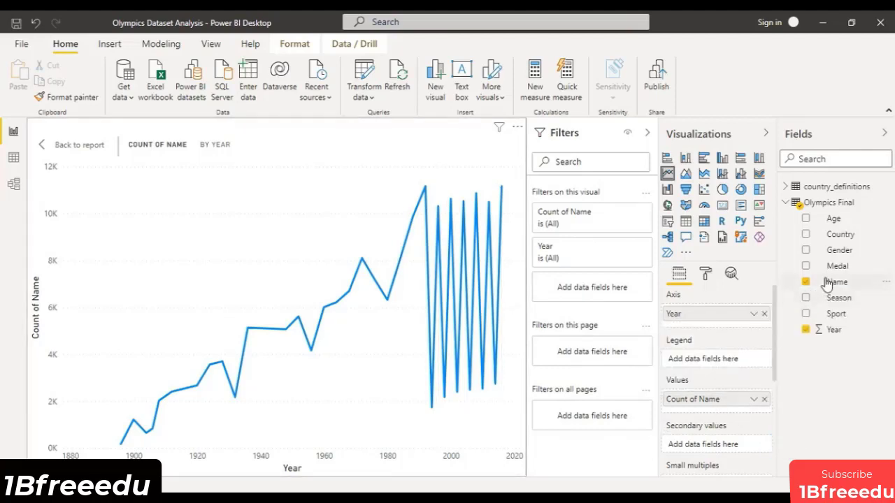
click(806, 284)
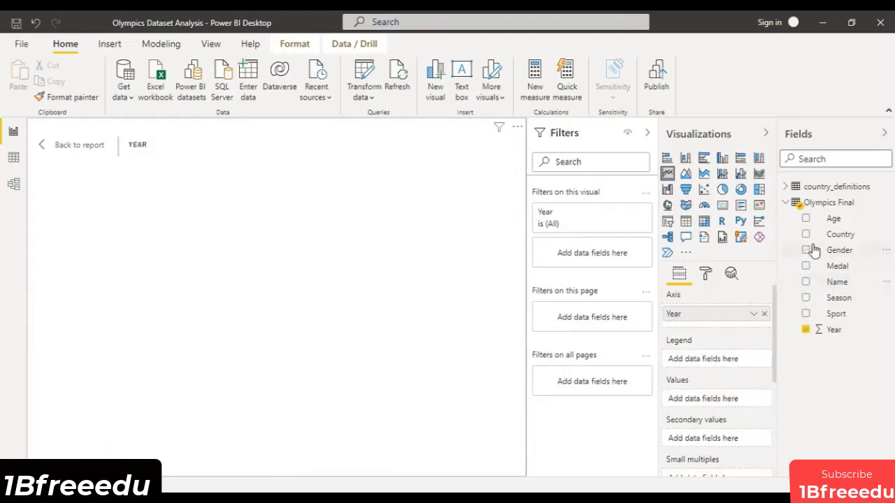
Step: Set Gender as the line chart's legend and the count of Name as its values
click(807, 254)
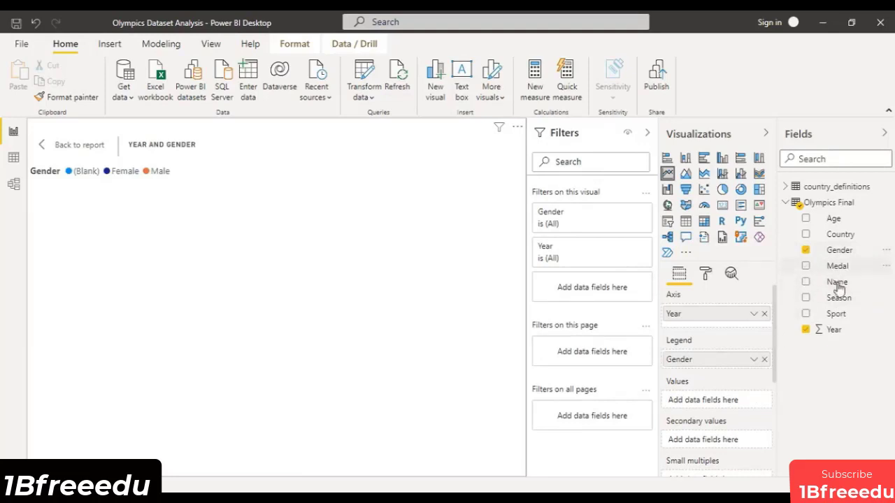
drag(837, 283, 703, 402)
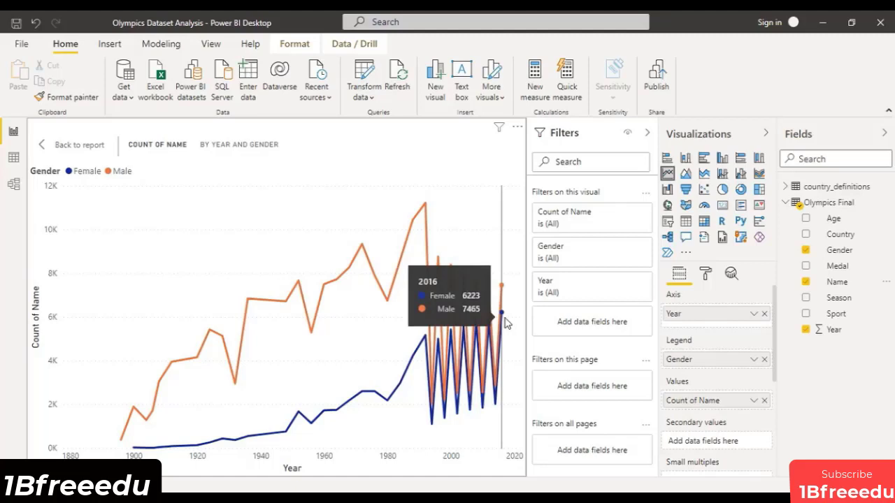
click(700, 276)
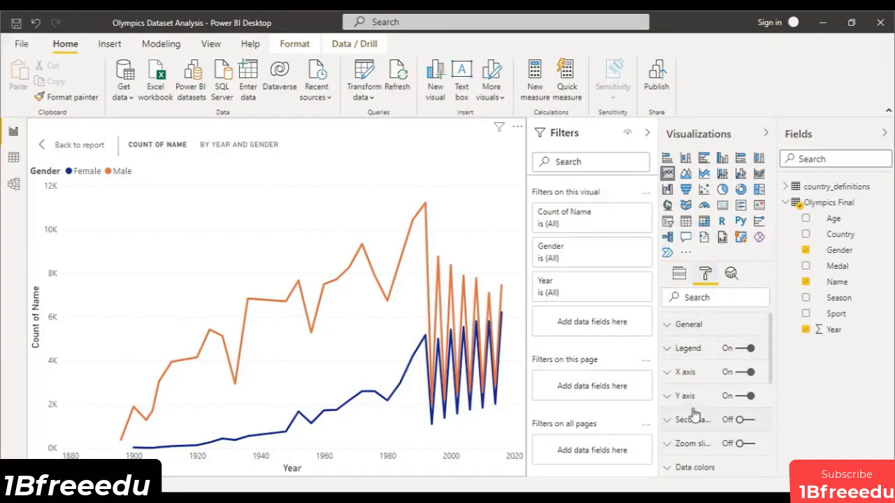
scroll(689, 416, down, 2)
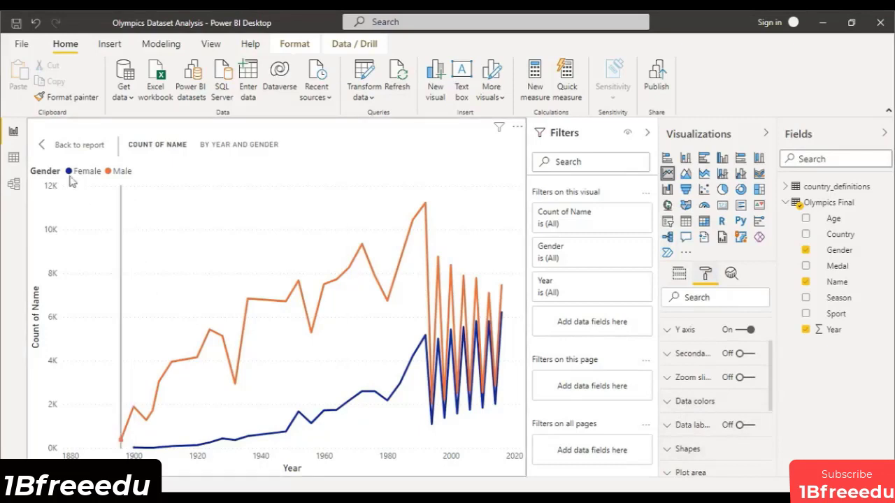
Step: Leave focus mode and enlarge the line chart to a bit over half the width of Page 4
click(44, 145)
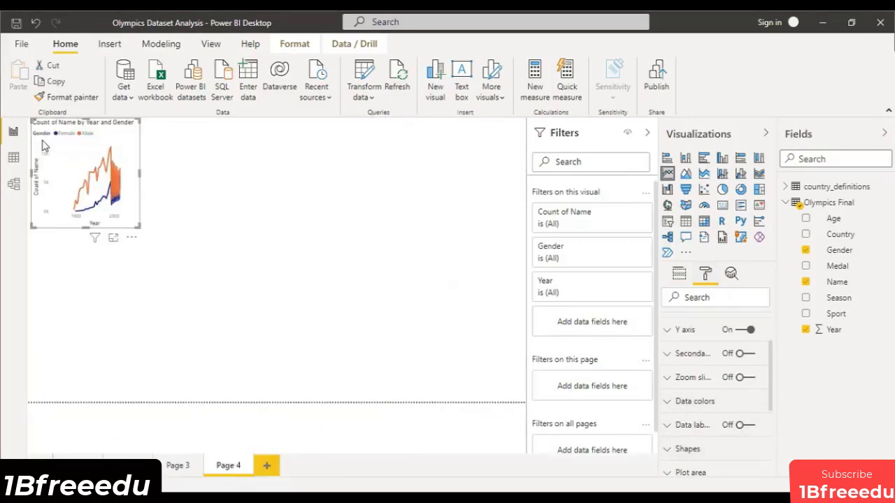
drag(140, 228, 314, 309)
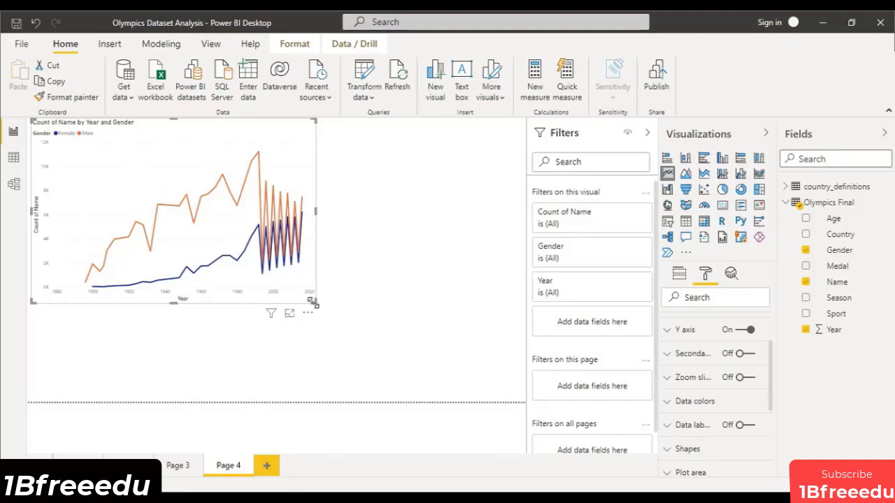
Step: Add a card visual below the line chart showing Medal summarized by Count
click(365, 241)
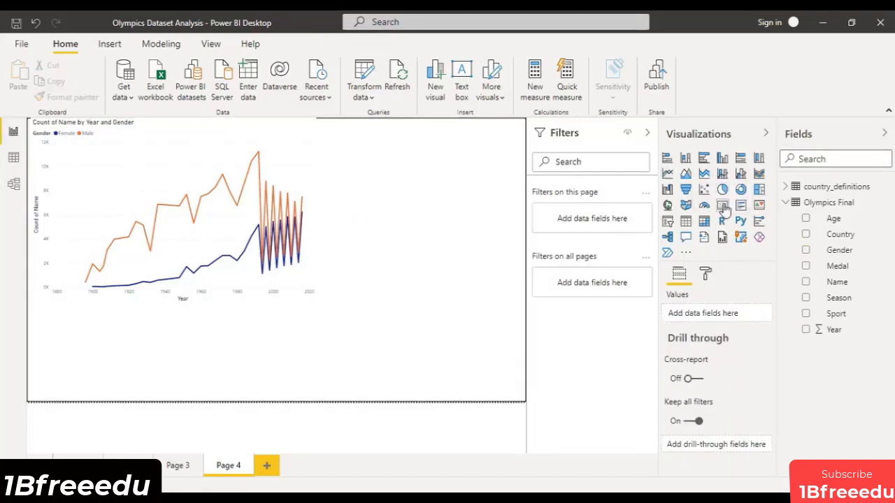
click(723, 205)
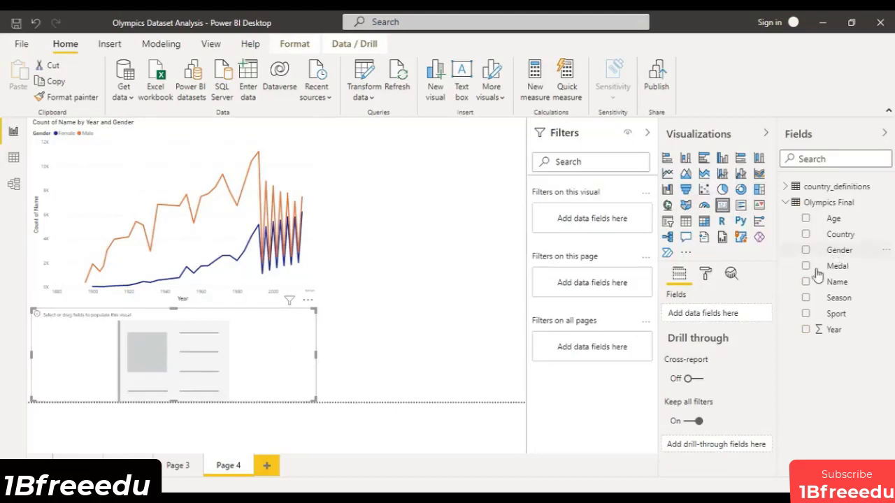
drag(853, 265, 733, 316)
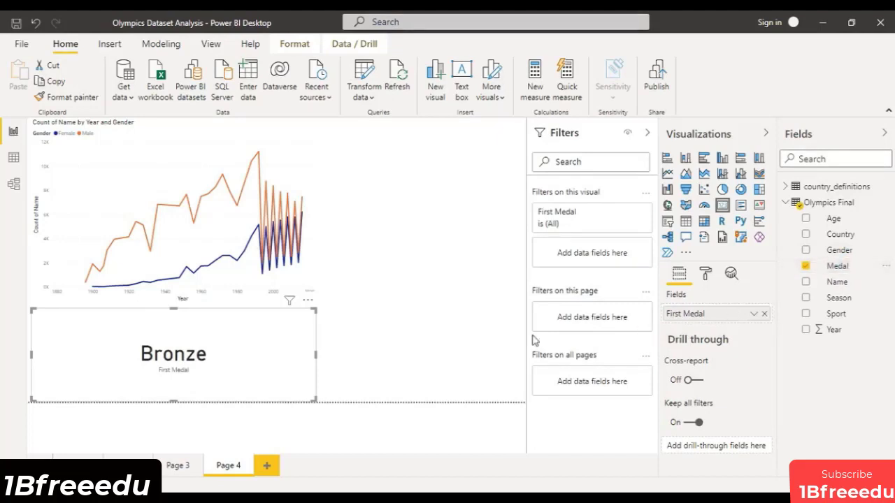
click(754, 314)
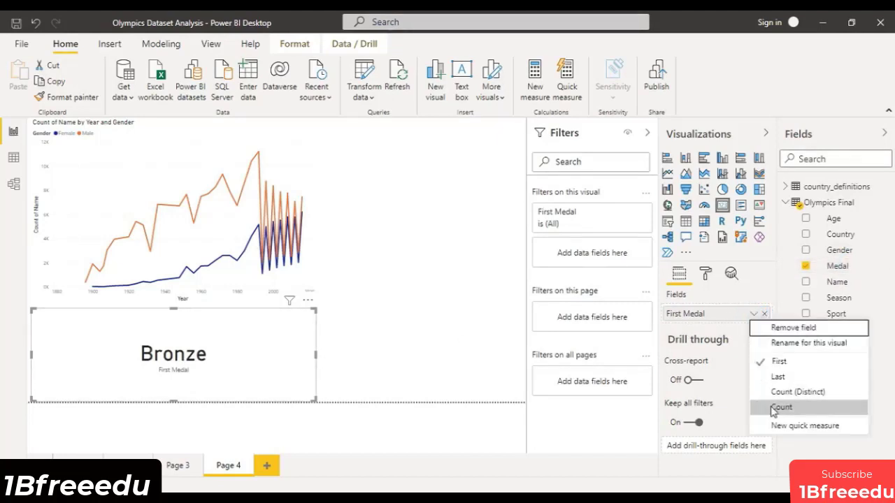
click(780, 407)
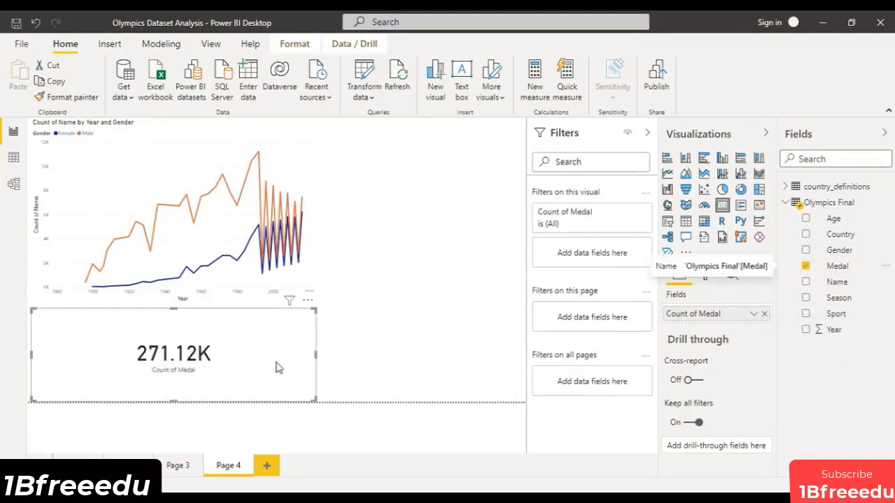
click(628, 214)
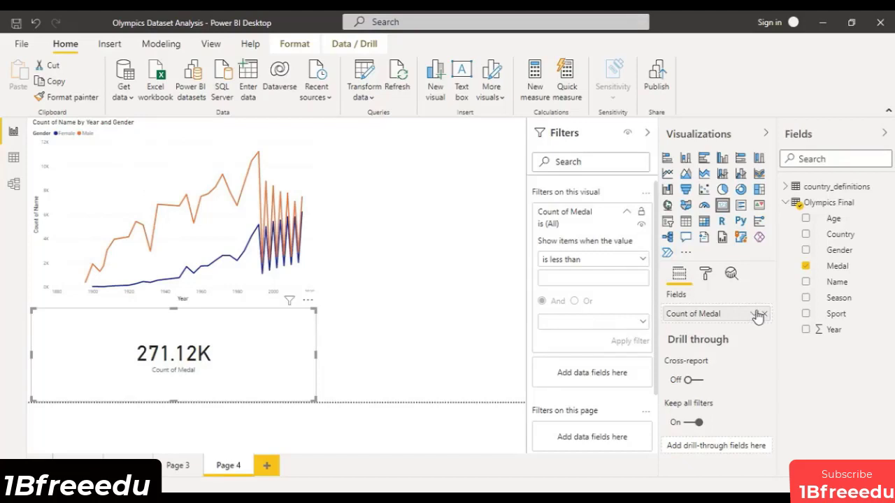
click(642, 262)
click(642, 263)
click(643, 261)
click(626, 212)
click(626, 212)
click(627, 211)
Step: Try Count (Distinct) and First as the summarization of Medal on the card, and undo back to Count
click(753, 314)
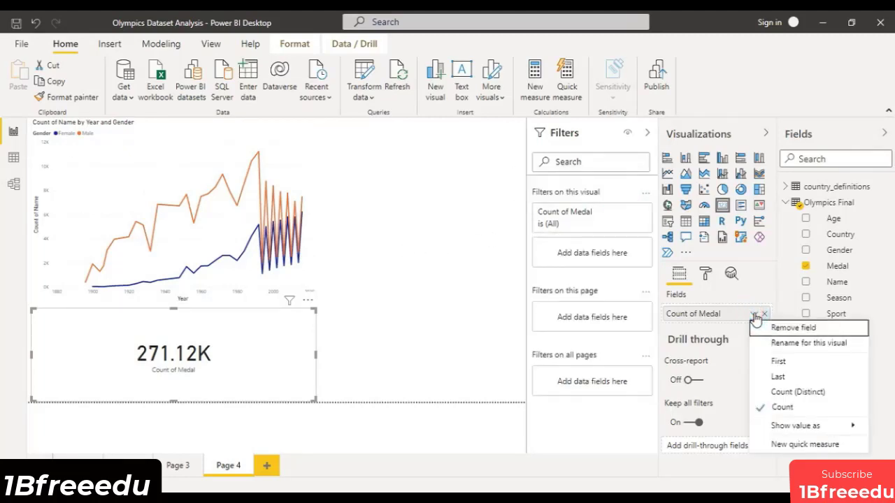
click(784, 407)
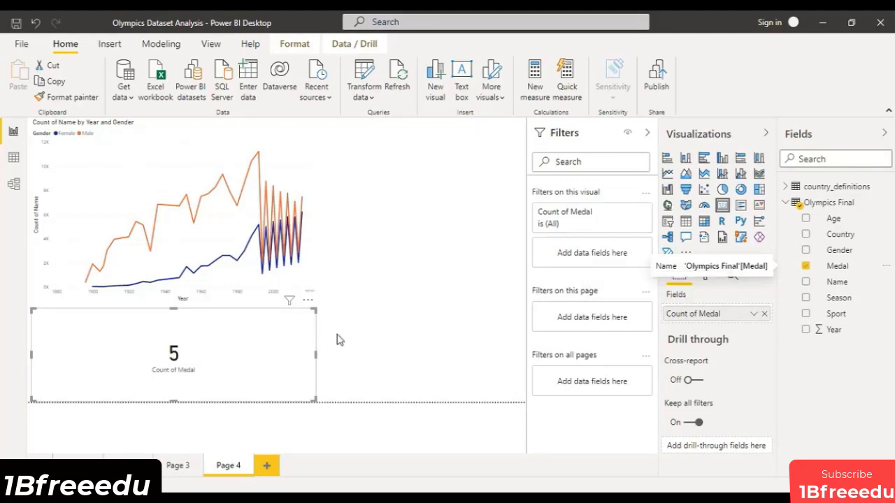
mouse_move(289, 304)
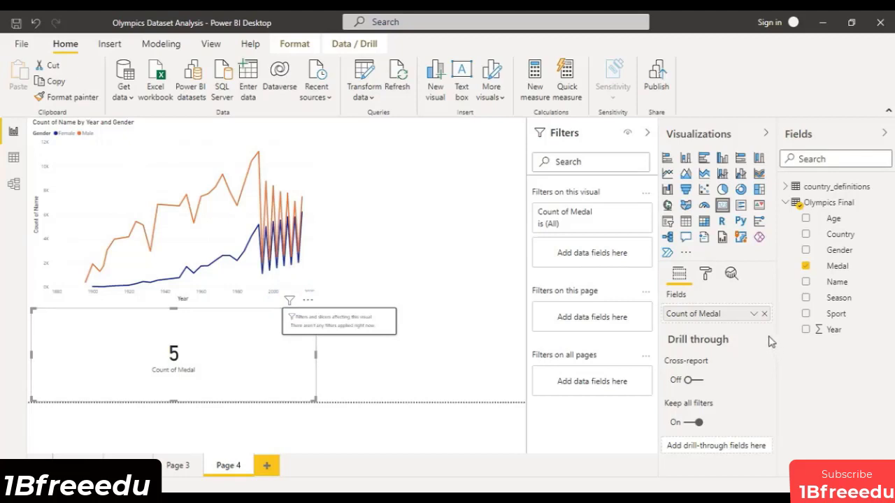
click(754, 314)
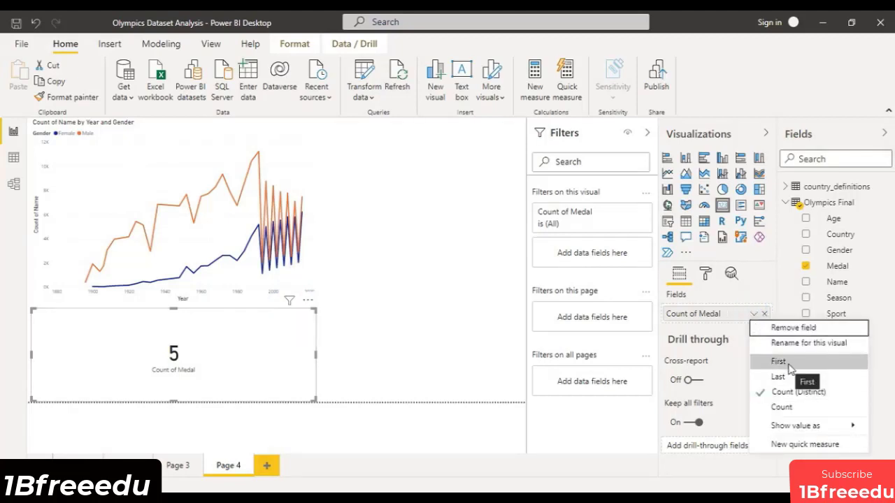
click(789, 364)
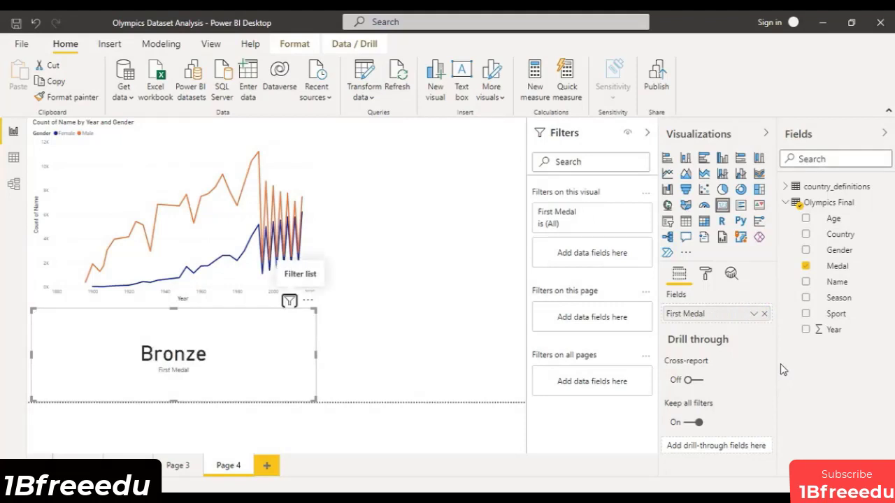
key(ctrl+z)
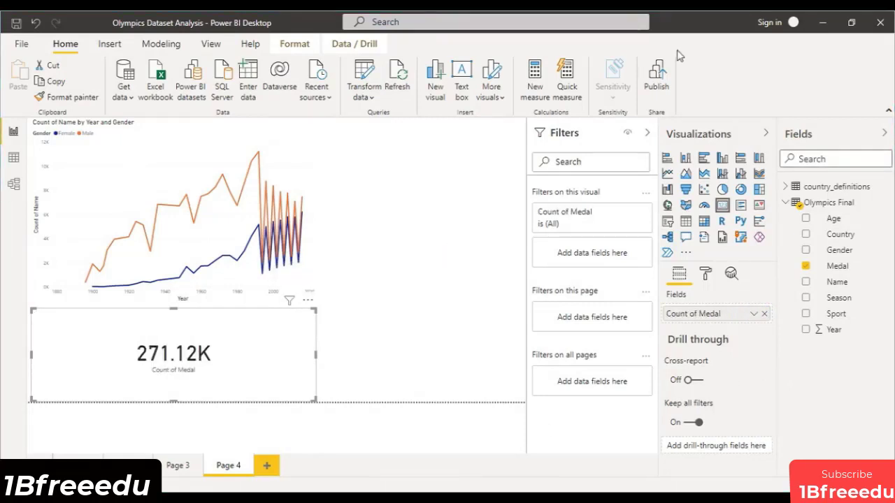
Step: Filter the card by Medal to Bronze, Gold and Silver, and narrow it to about a third of the line chart's width
drag(836, 266, 587, 253)
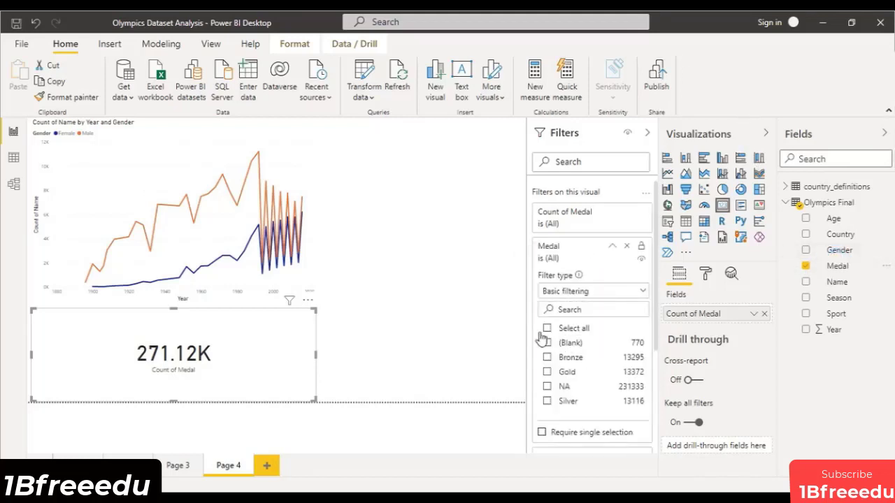
click(552, 358)
click(547, 371)
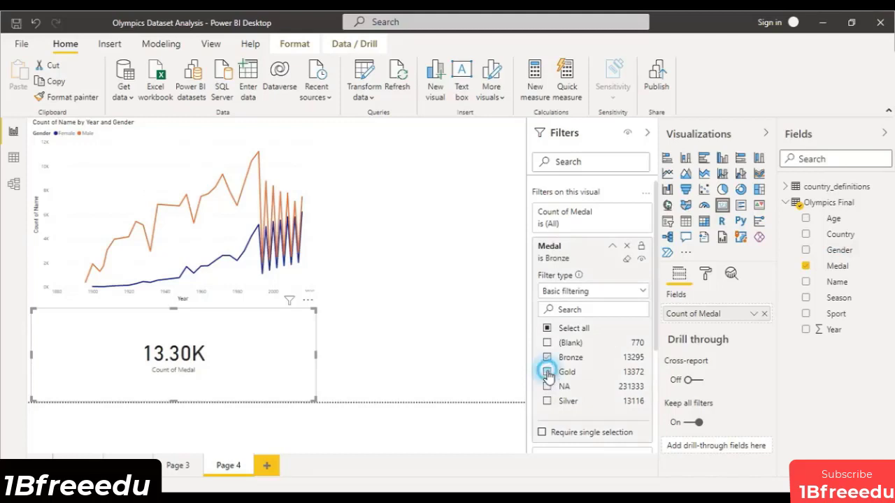
click(547, 401)
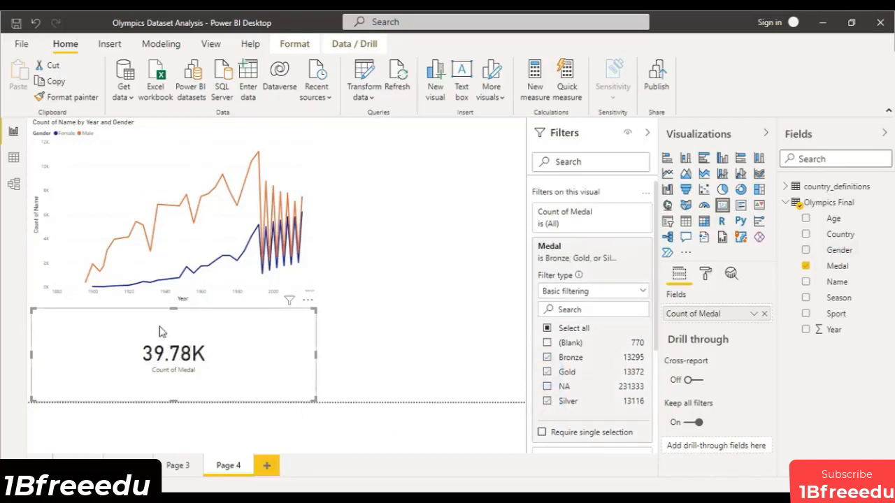
drag(316, 356, 133, 361)
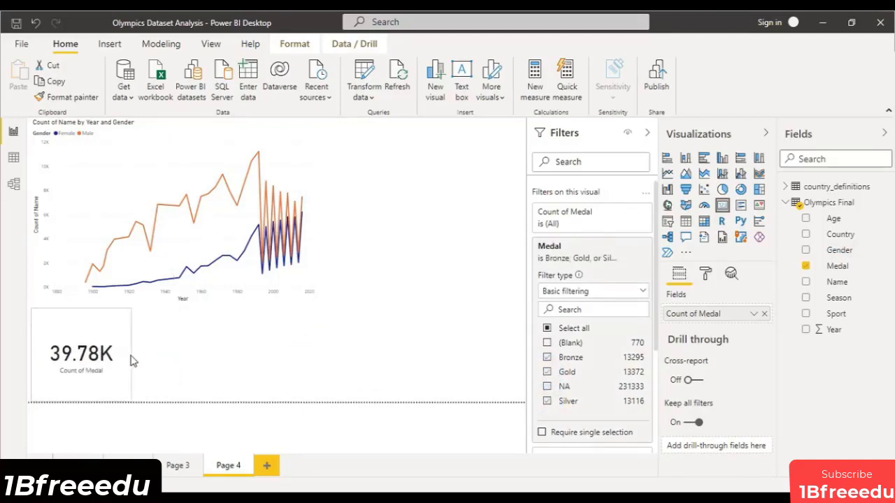
Step: Copy the medal-count card and paste a duplicate of it onto Page 4
click(206, 362)
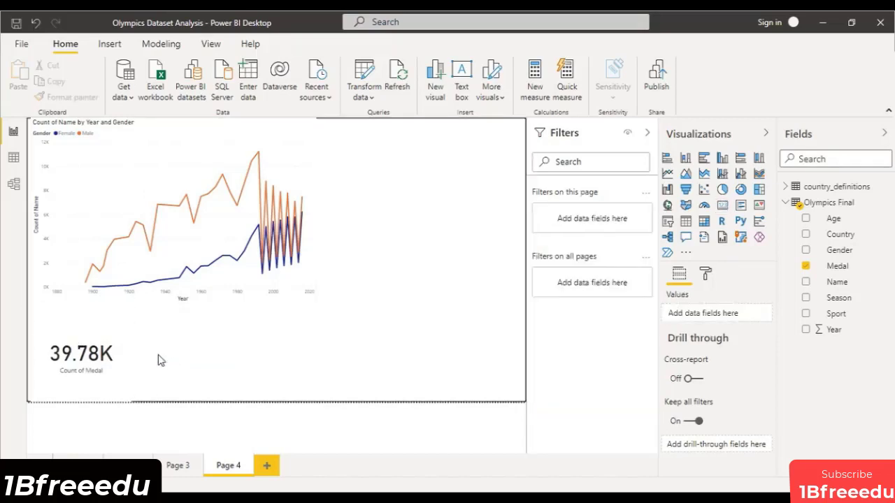
click(109, 340)
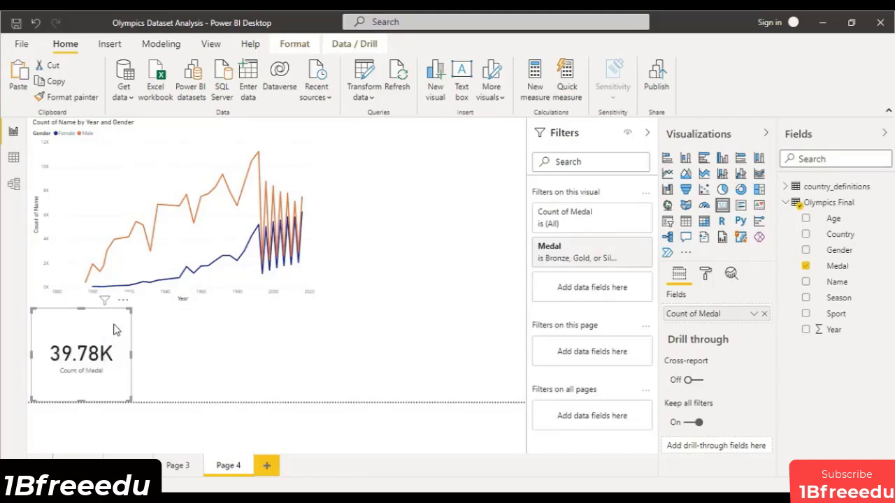
right_click(116, 331)
mouse_move(140, 363)
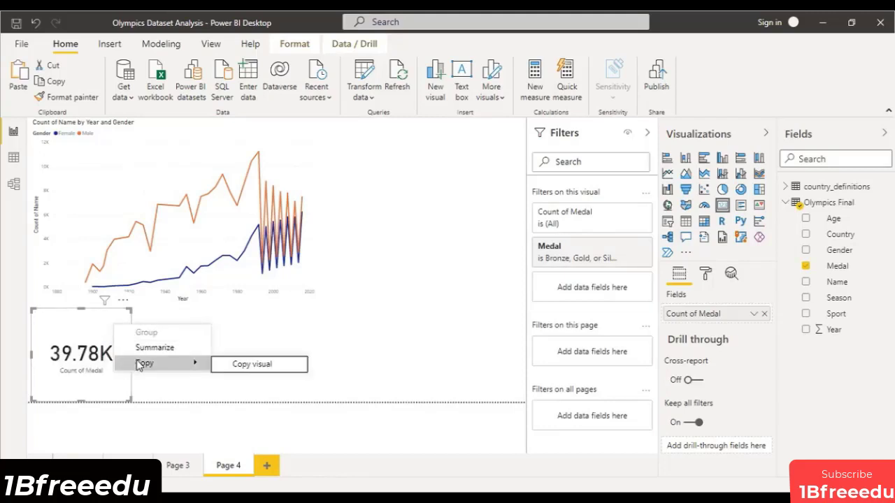
click(243, 364)
click(343, 353)
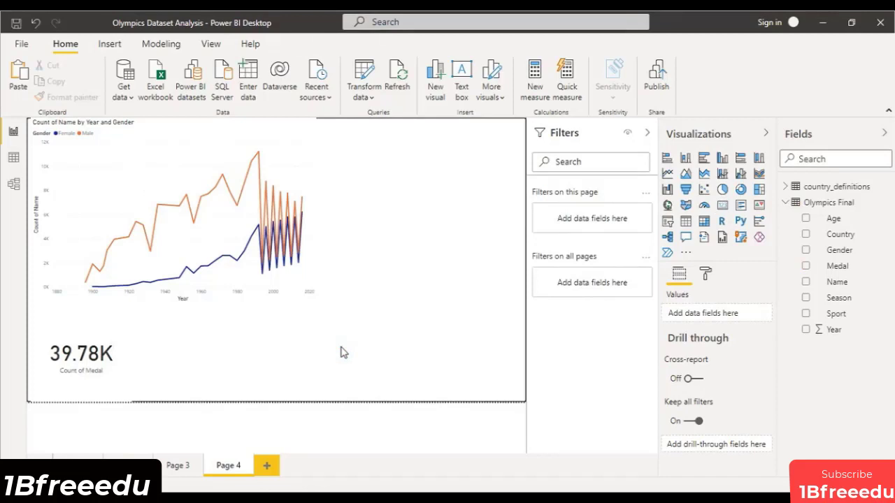
key(ctrl+v)
click(287, 349)
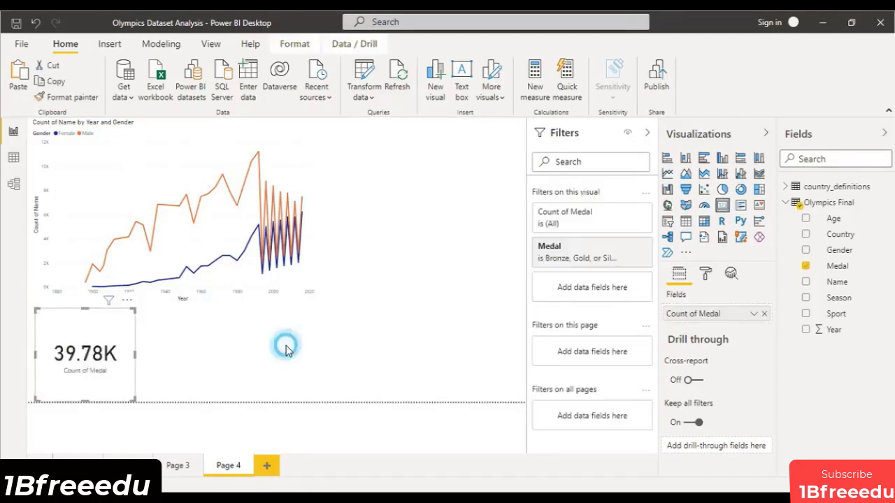
Step: Paste another copy of the medal-count card and place it beside the original, below the line chart
click(87, 318)
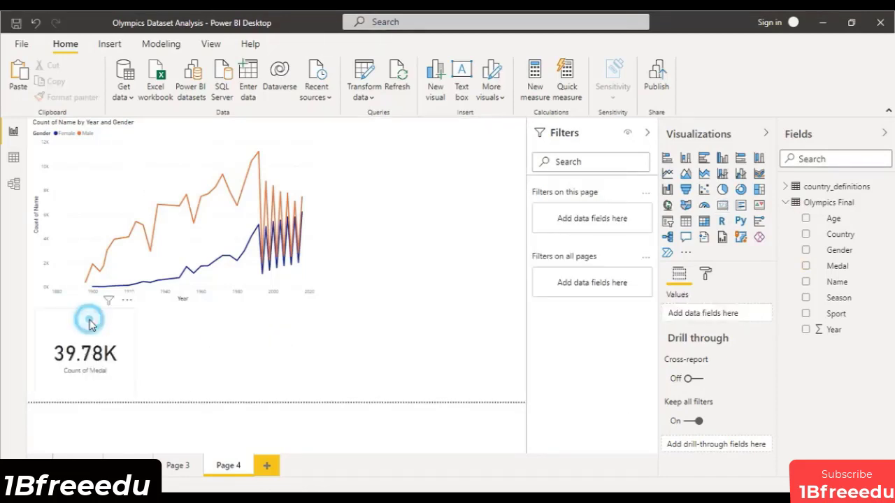
click(54, 81)
click(208, 351)
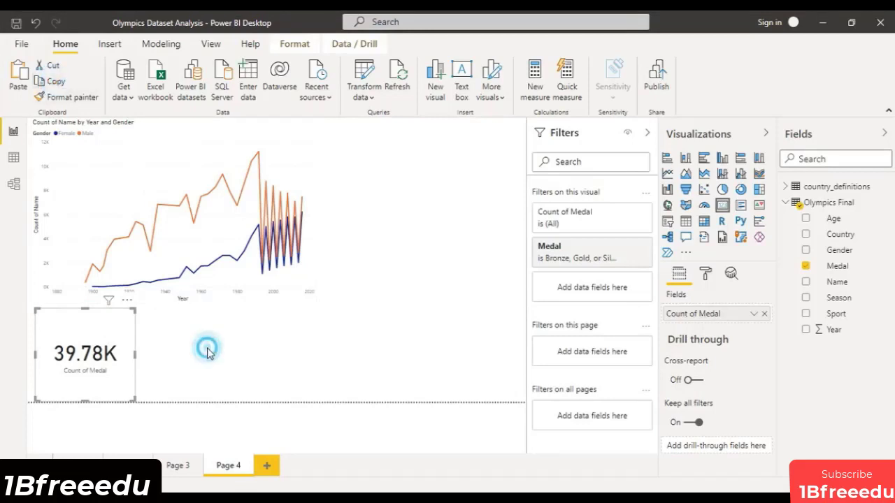
click(19, 75)
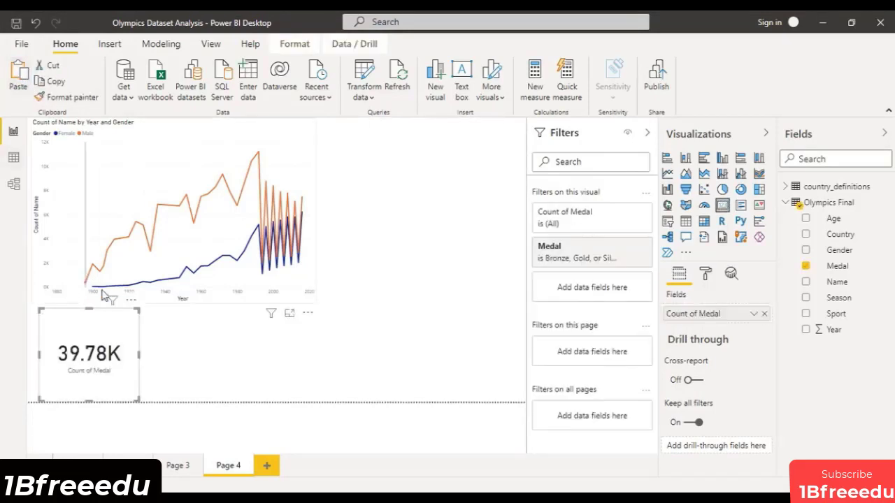
drag(110, 328, 216, 327)
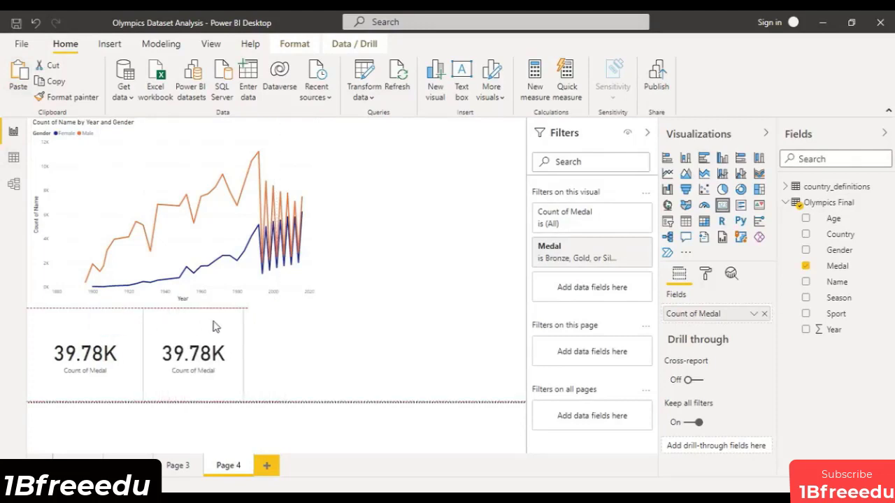
Step: Restrict the copied card's Medal filter to Gold by removing Bronze and Silver
click(613, 246)
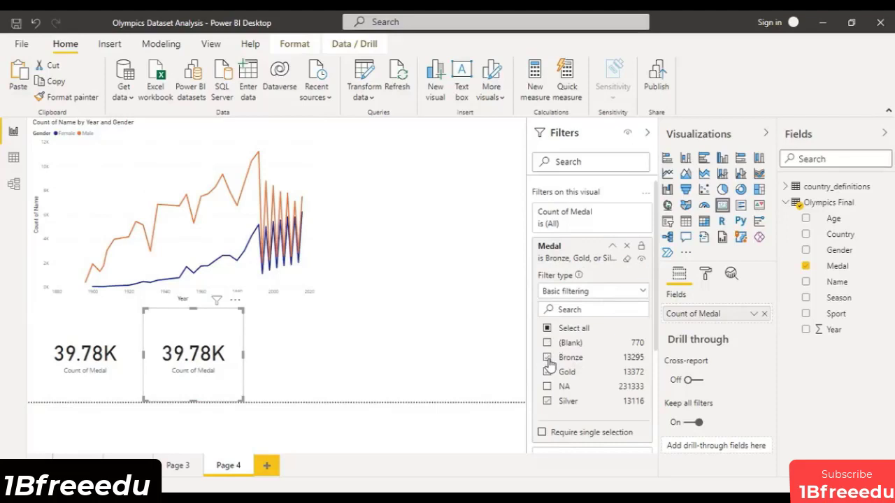
click(547, 358)
click(548, 401)
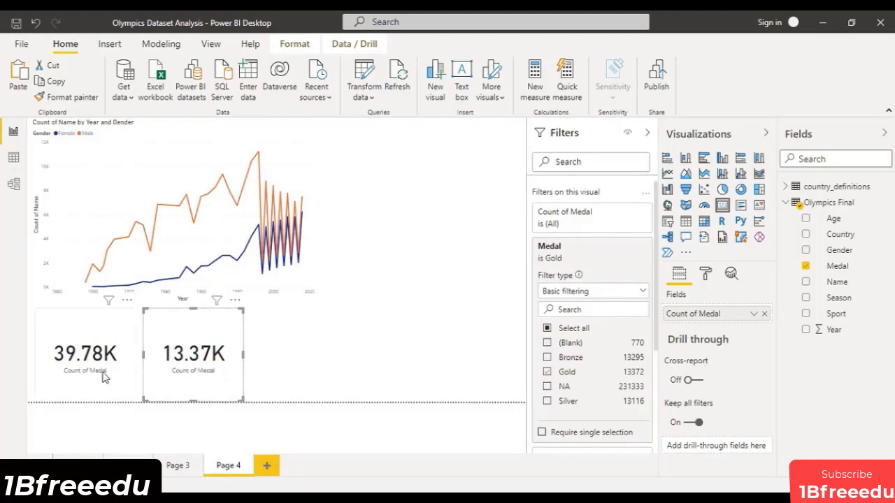
Step: Turn off the category label in the Gold-filtered card's formatting
click(706, 275)
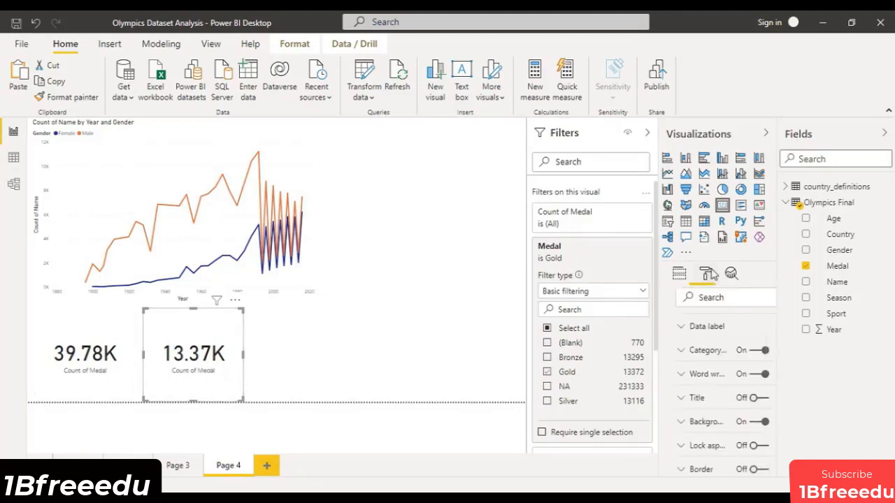
scroll(713, 381, down, 2)
scroll(699, 381, up, 2)
click(669, 372)
scroll(739, 359, down, 2)
scroll(739, 360, up, 1)
scroll(742, 359, down, 3)
scroll(740, 364, up, 2)
scroll(739, 367, up, 3)
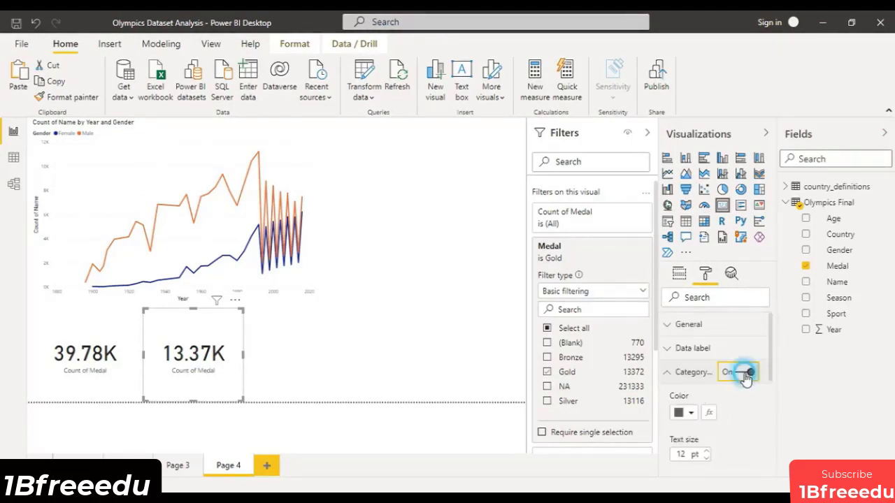
click(746, 372)
click(669, 377)
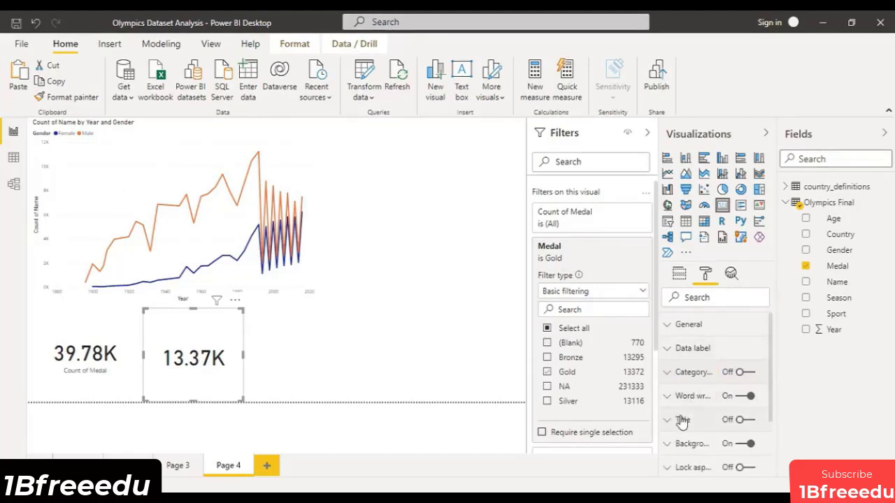
Step: Turn on the Gold-filtered card's title and set its text to Gold
click(671, 419)
scroll(727, 360, up, 2)
click(740, 354)
scroll(738, 369, down, 1)
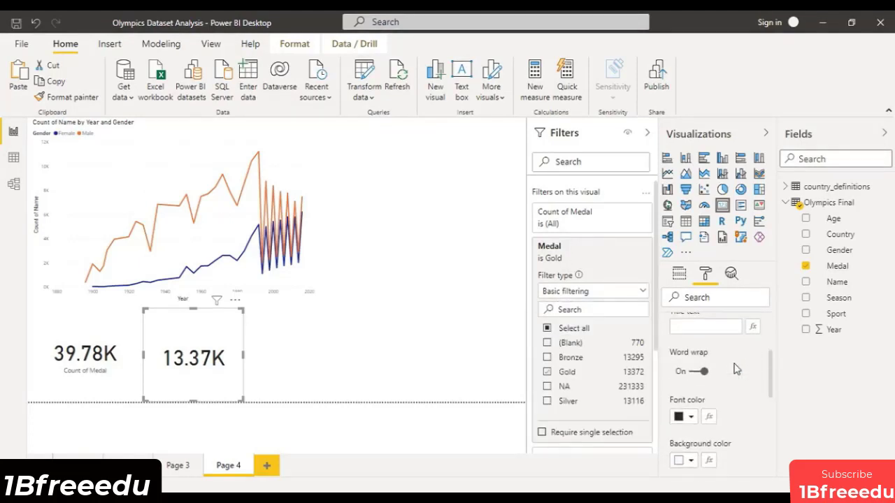
click(726, 327)
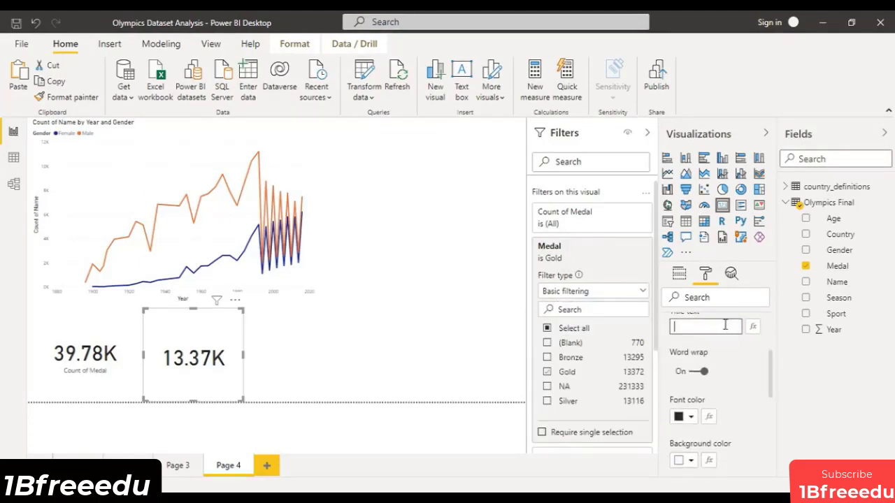
text(Gold)
Step: Center the Gold card's title and set its text size to 19 pt
scroll(726, 364, down, 1)
scroll(724, 363, down, 1)
click(692, 431)
scroll(710, 429, down, 1)
click(706, 415)
click(707, 414)
click(708, 409)
click(707, 410)
click(707, 410)
click(707, 409)
click(708, 410)
click(707, 410)
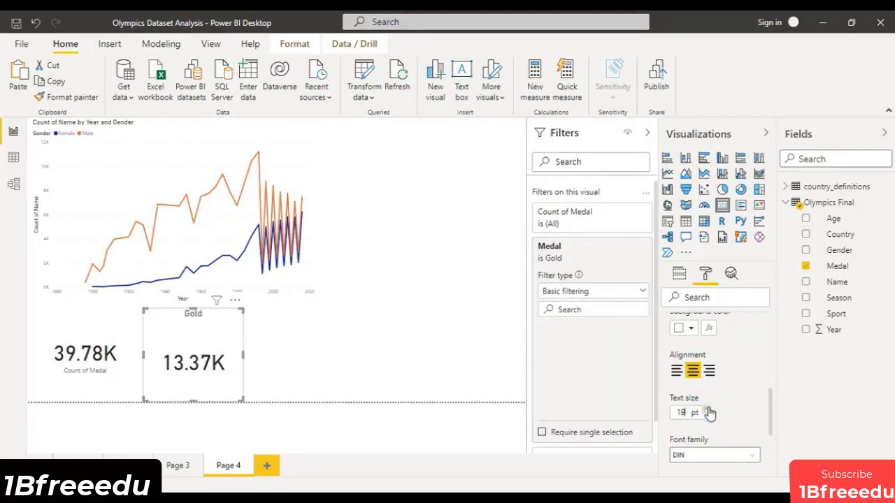
Step: Reduce the Gold card's height to about half by raising its lower edge
click(202, 400)
click(201, 353)
click(199, 388)
drag(199, 387, 200, 355)
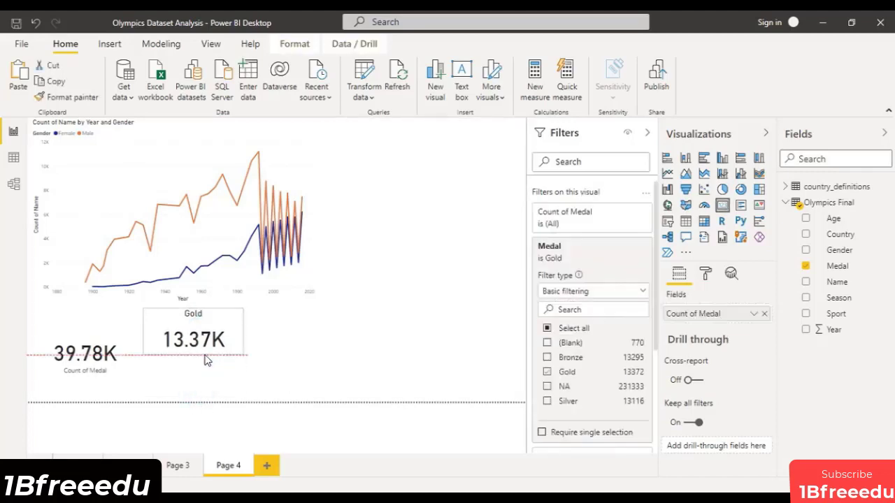
Step: Paste one more copy of the medal-count card and place it to the right of the Gold card, leaving a gap
click(311, 361)
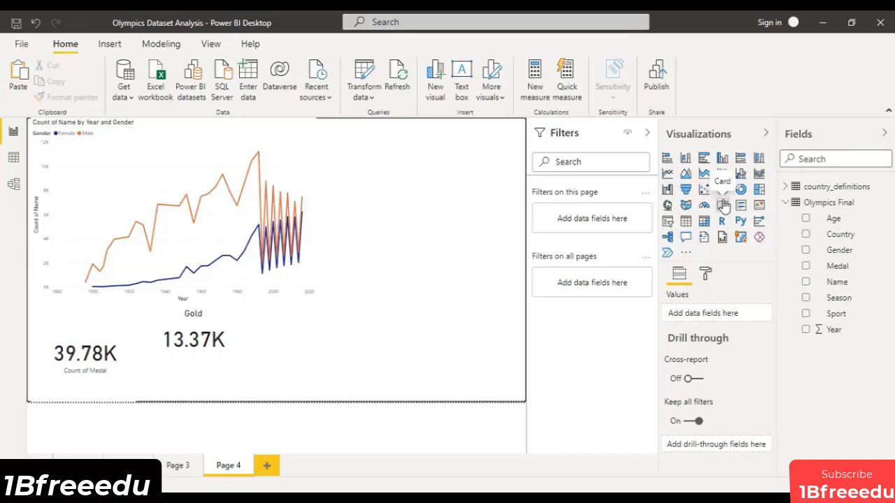
click(385, 260)
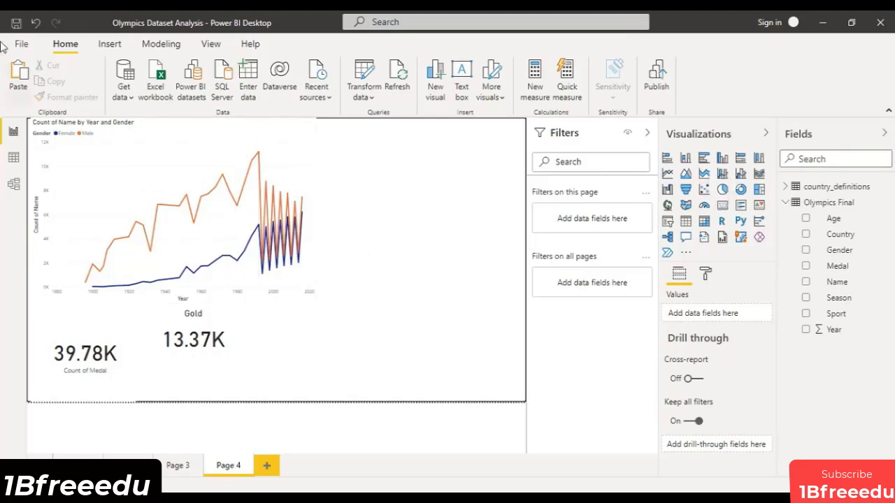
click(17, 76)
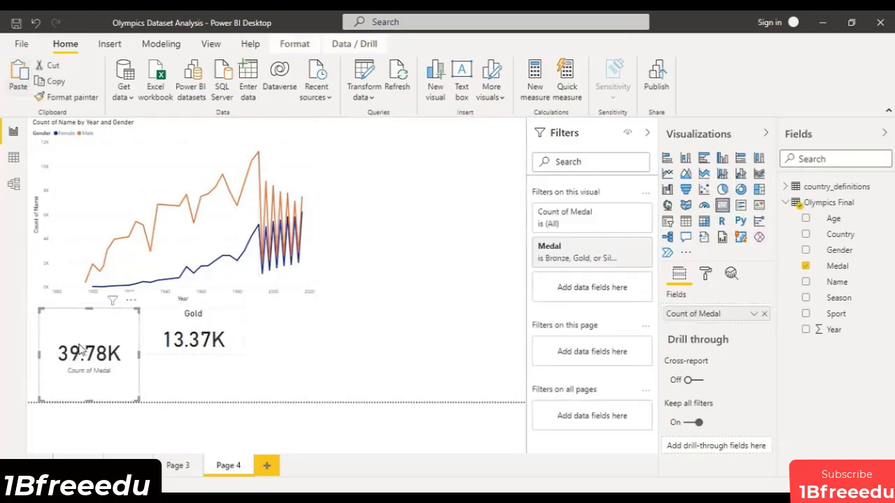
drag(114, 339, 405, 315)
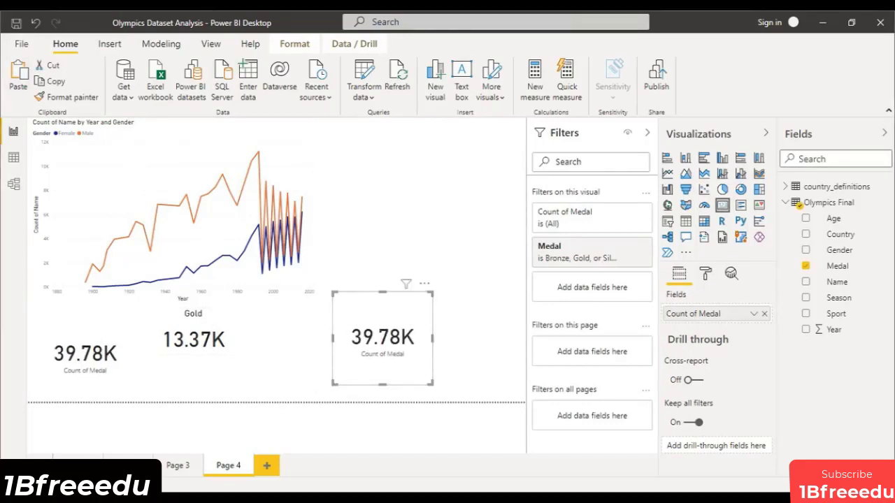
Step: Replace Medal with Country on the newly pasted card and summarize it by Count (Distinct)
click(754, 316)
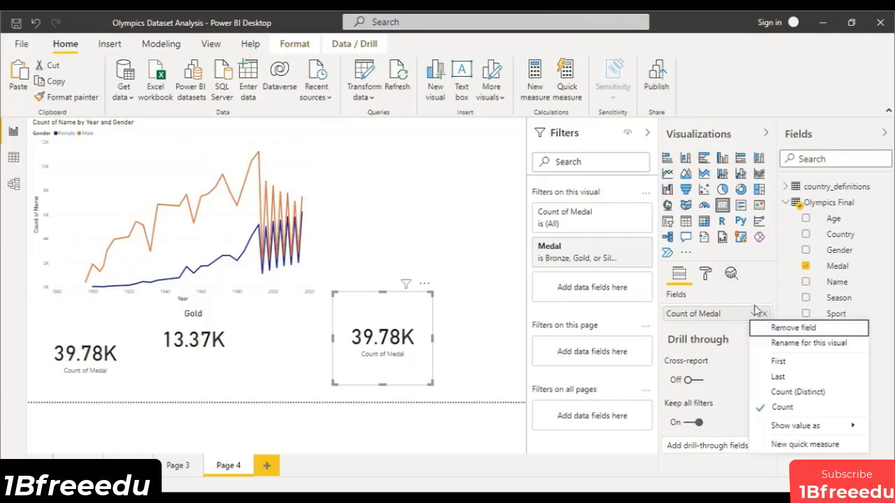
click(755, 316)
click(766, 316)
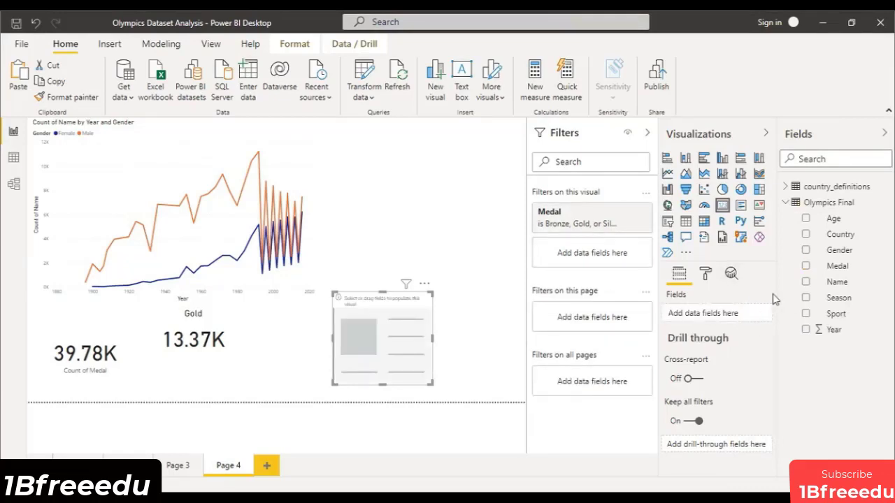
drag(864, 242, 731, 321)
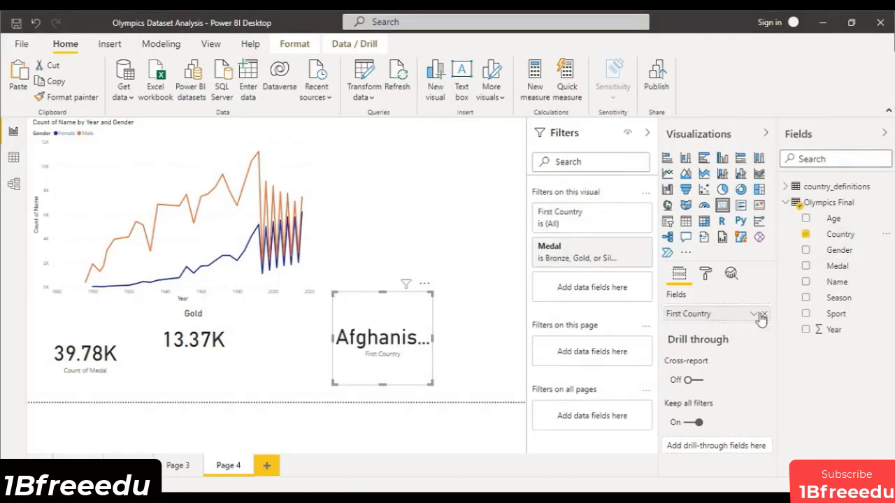
click(753, 315)
click(797, 392)
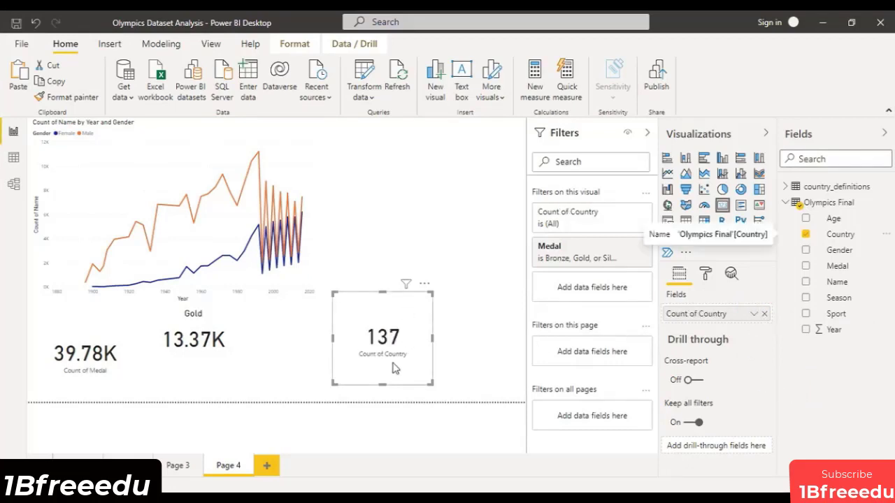
Step: Try Count as the summarization of Country on the card, and set it back to Count (Distinct)
click(754, 314)
click(800, 408)
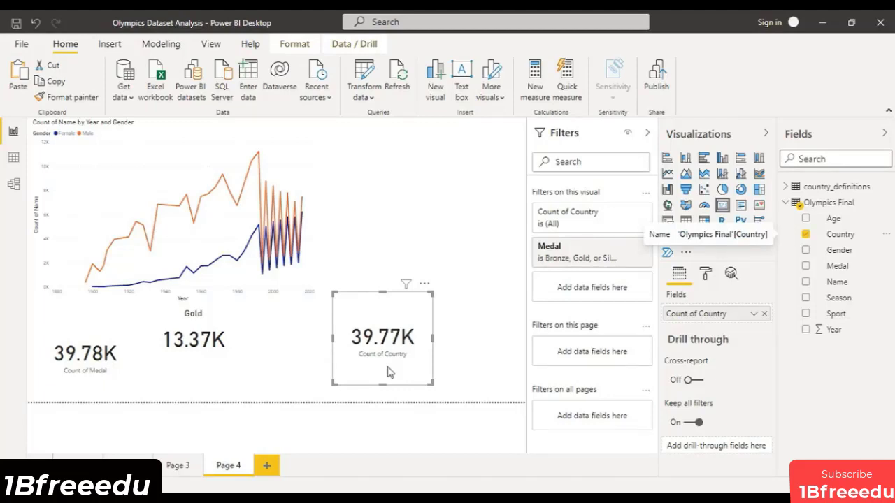
click(754, 314)
click(783, 395)
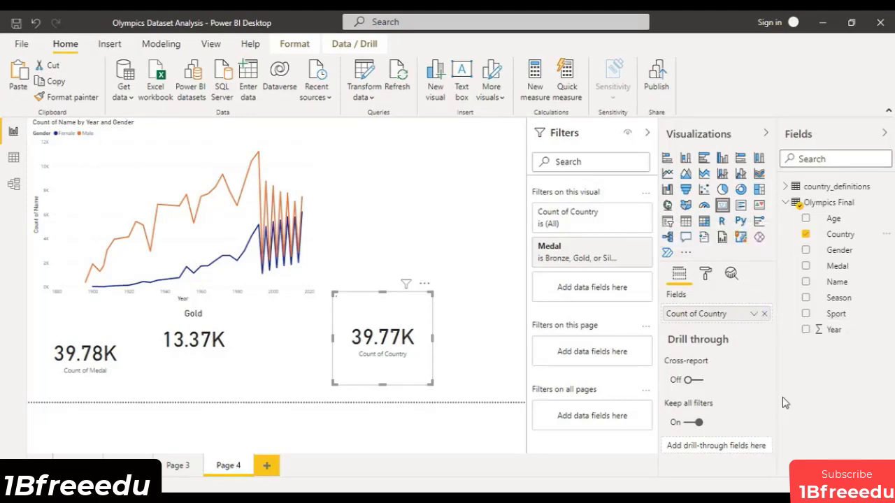
Step: Add an empty card beside the line chart and shrink it to roughly half its width and height
click(400, 224)
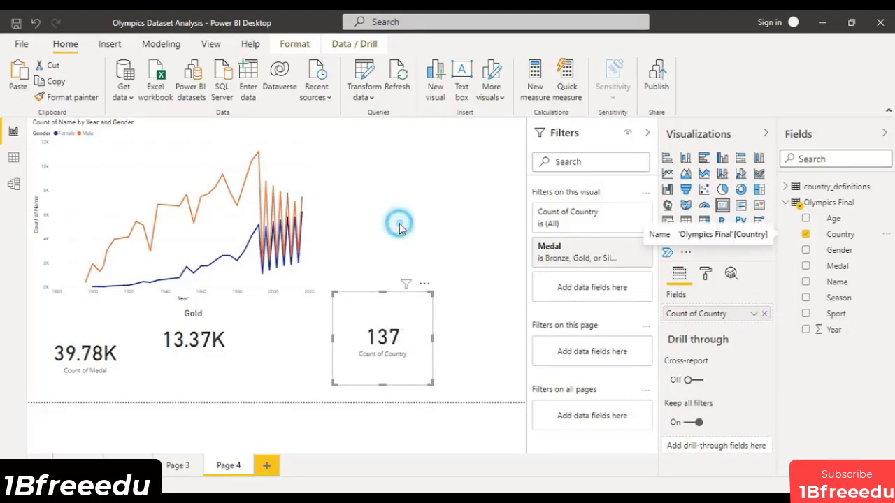
click(723, 206)
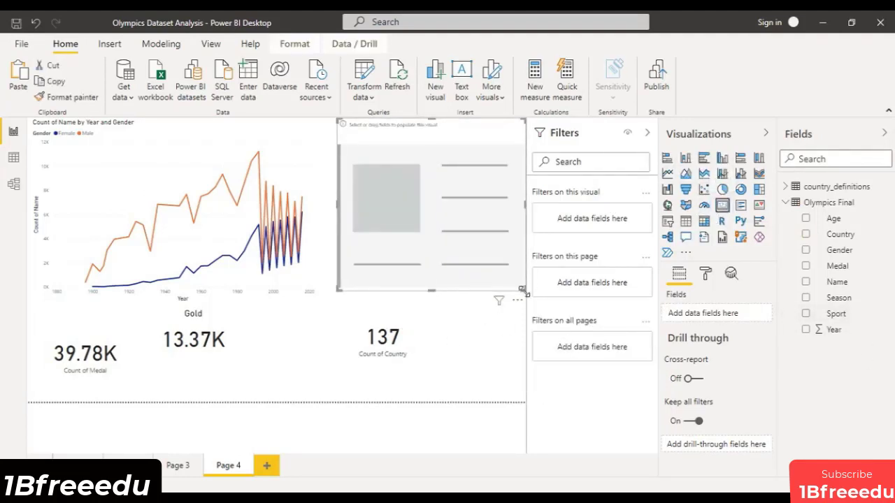
drag(521, 288, 449, 198)
Step: Show Sport on the new card, summarized by Count (Distinct)
drag(836, 314, 734, 317)
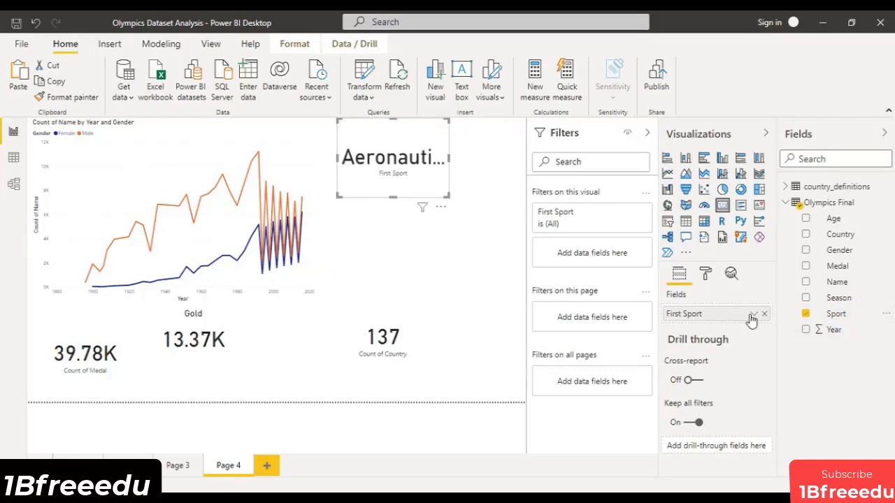
click(754, 315)
click(783, 392)
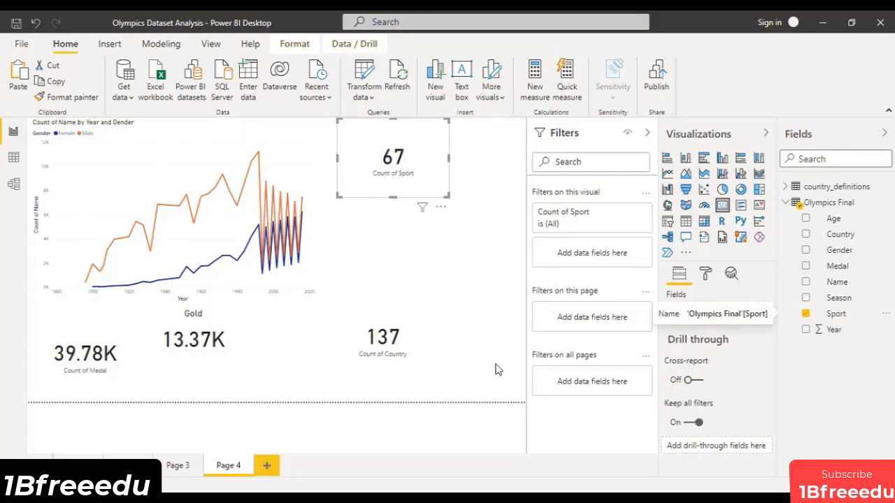
click(801, 371)
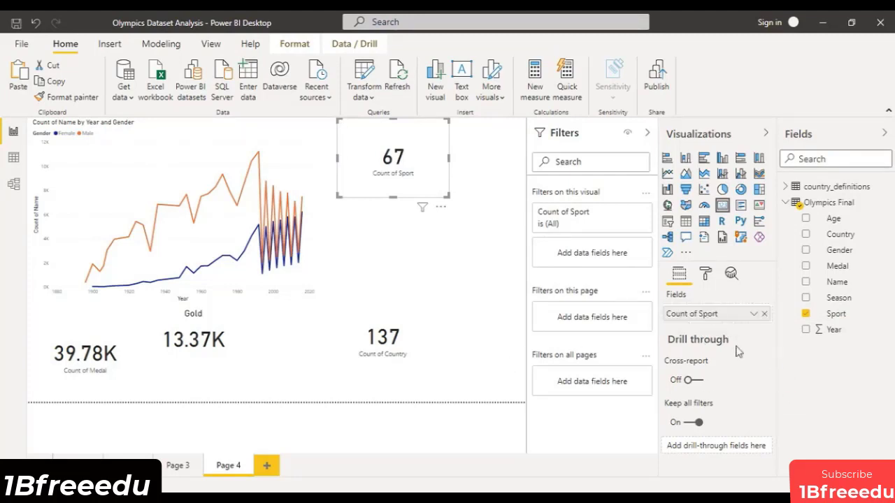
Step: Filter the sport count card by Sport so that it includes every value except (Blank)
drag(813, 313, 586, 255)
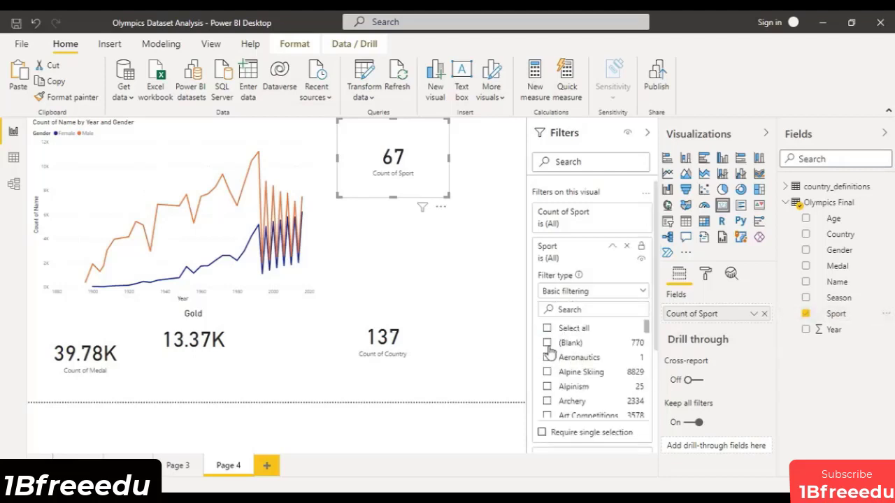
click(548, 342)
click(549, 328)
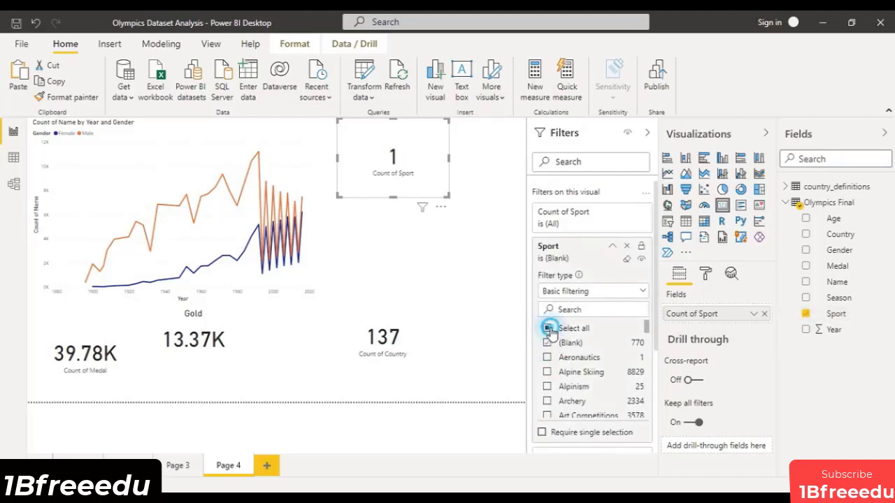
click(547, 342)
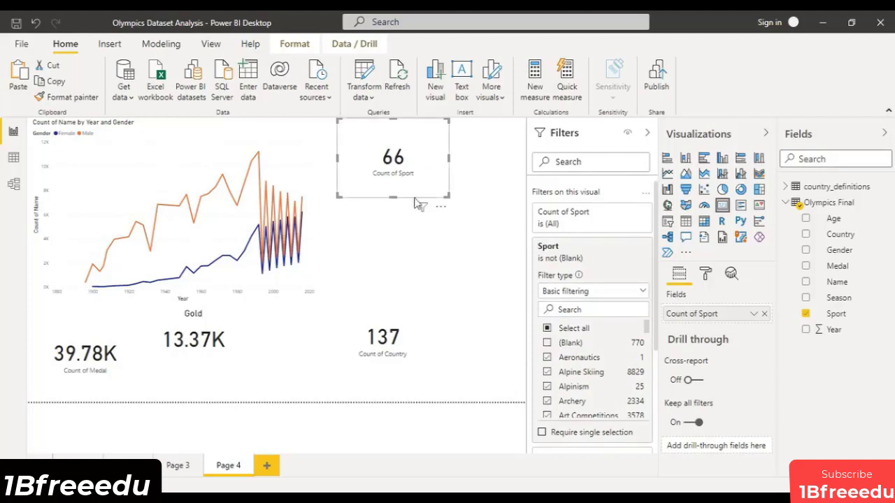
Step: Filter the country count card by Country so that it includes every value except (Blank)
click(381, 336)
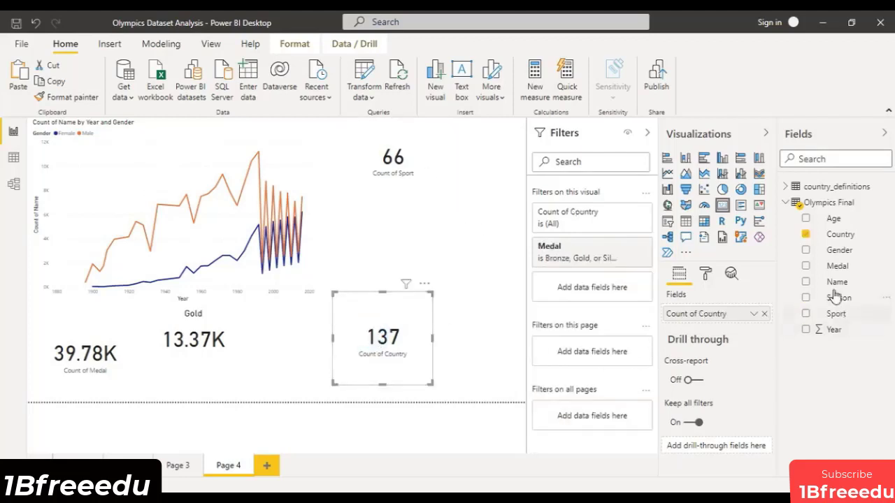
drag(843, 235, 605, 285)
click(547, 329)
click(548, 343)
scroll(600, 369, down, 15)
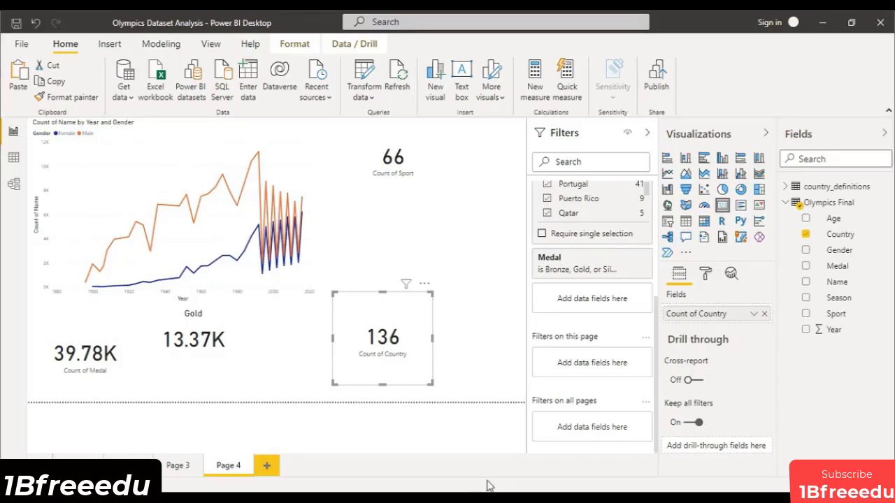
Step: Add a new report page, review the line chart and cards on Page 4, and return to the new page
click(266, 464)
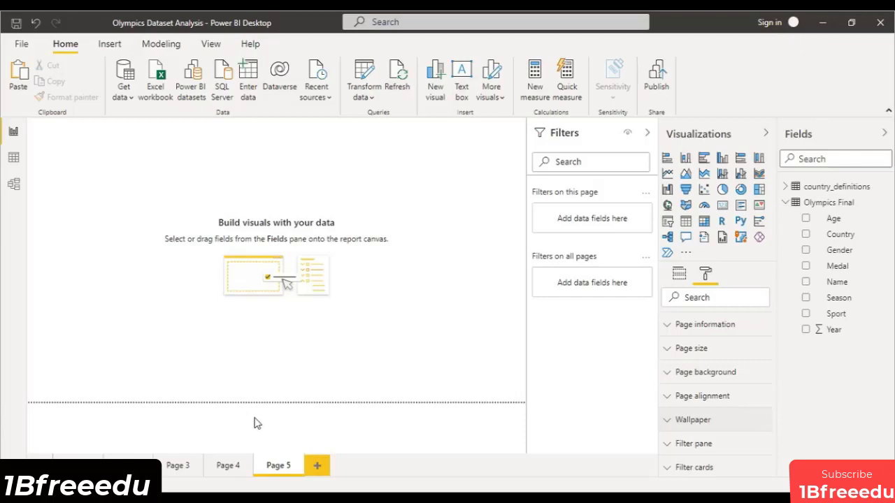
click(228, 467)
click(227, 467)
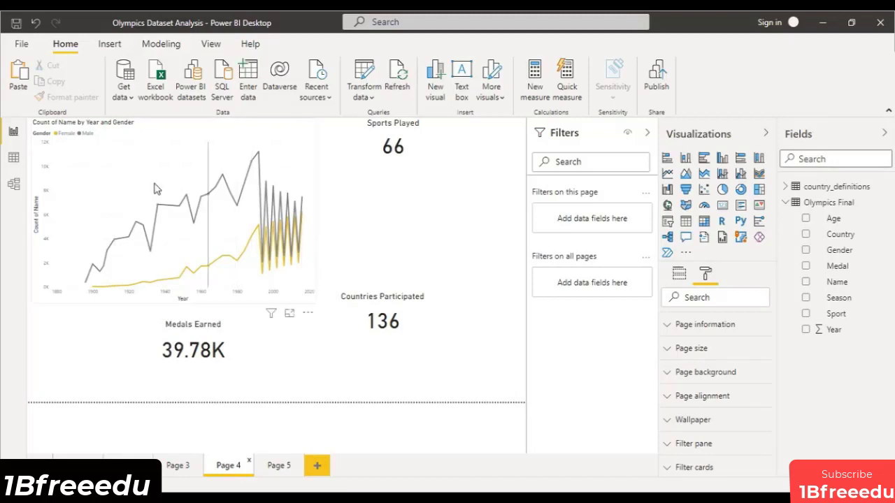
mouse_move(133, 229)
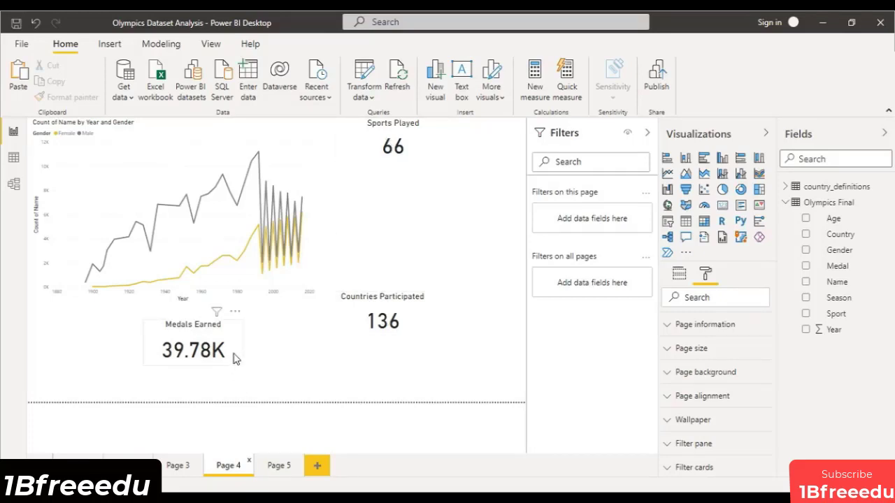
click(278, 465)
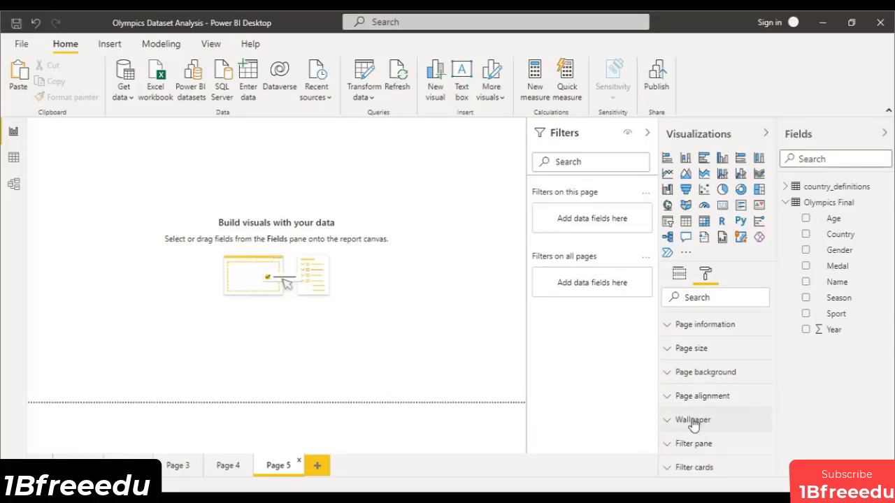
Step: Add the image olympics.png from the Project 2 folder as the wallpaper of the empty page
click(672, 422)
scroll(713, 335, down, 2)
scroll(718, 361, down, 1)
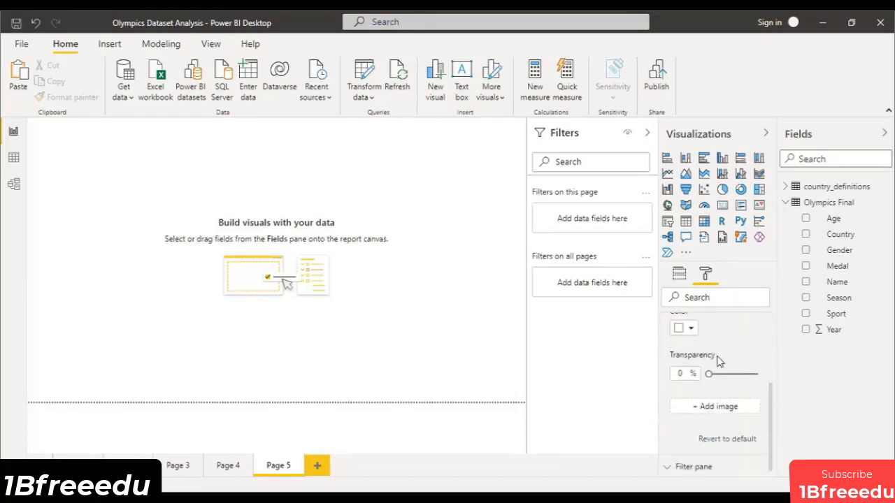
click(730, 407)
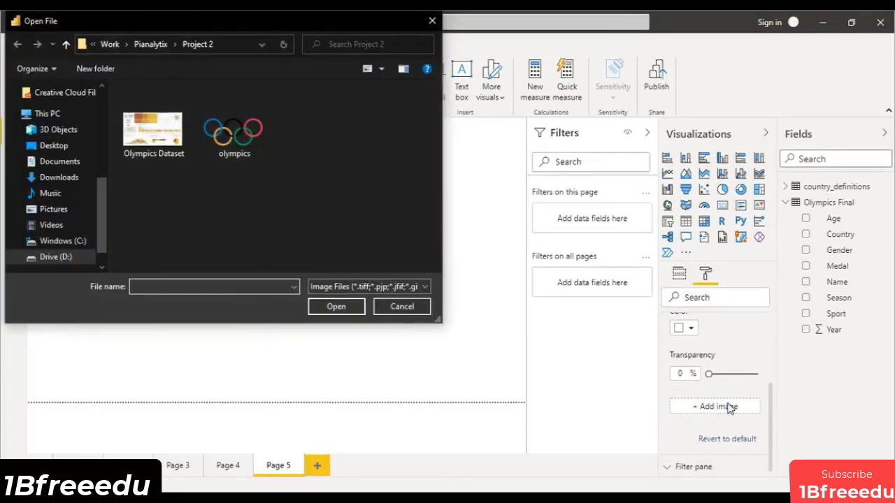
click(249, 154)
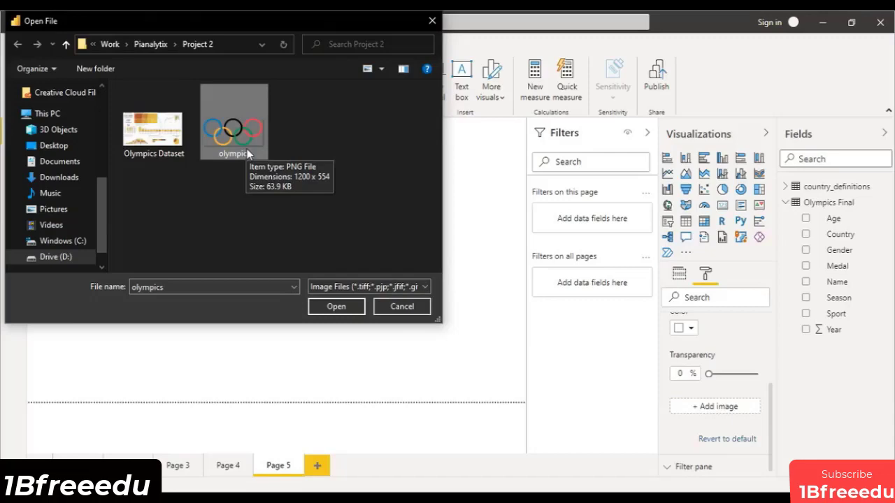
click(337, 306)
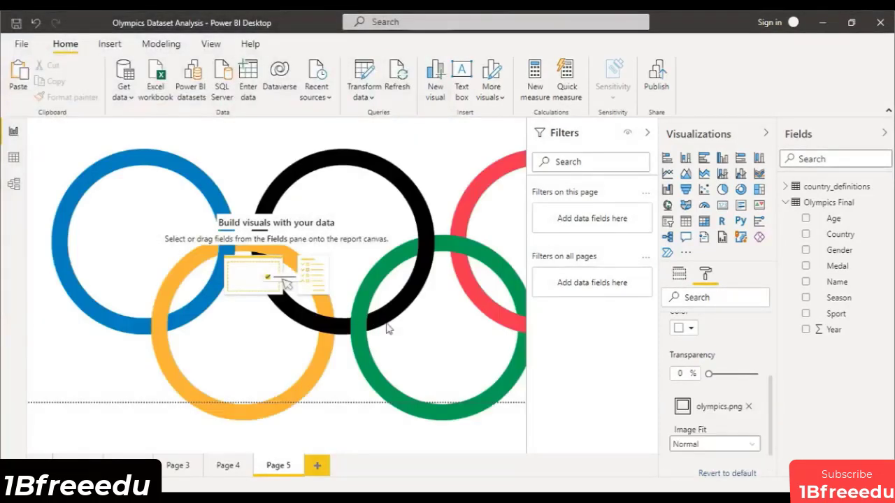
Step: Enlarge the canvas by collapsing Filters and Fields, keeping Visualizations expanded
click(646, 134)
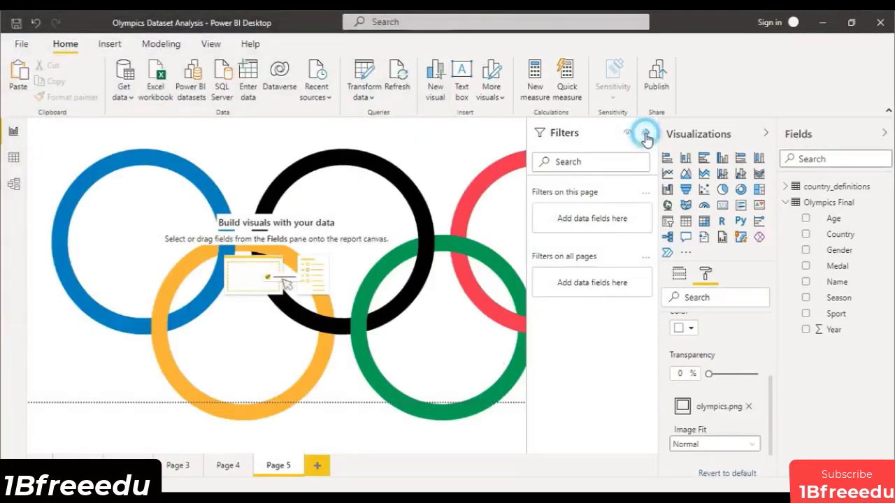
click(761, 133)
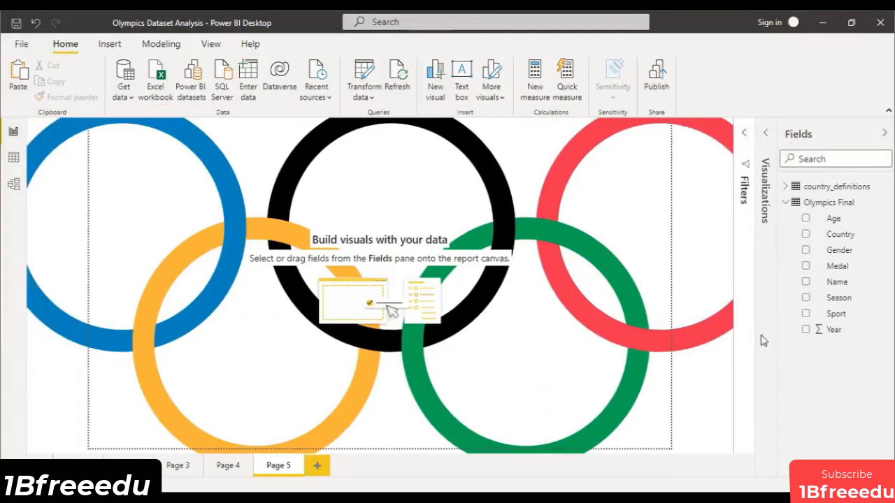
click(884, 133)
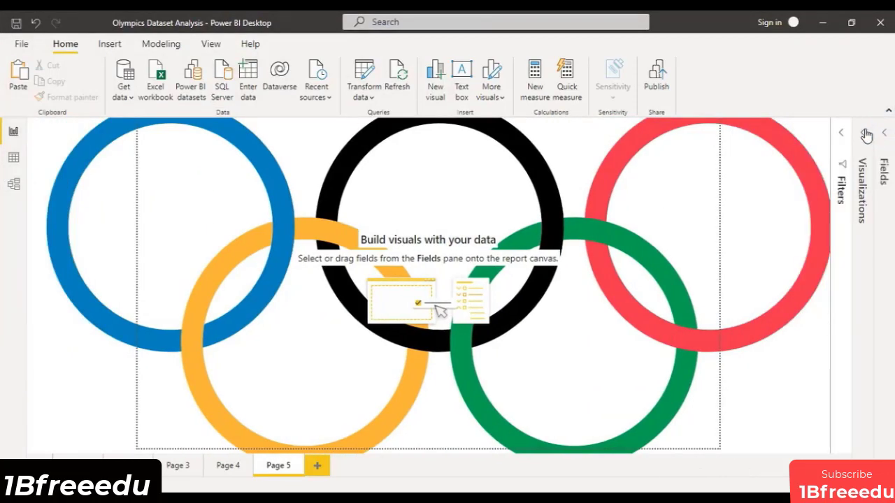
click(866, 135)
Step: Set the transparency of the page wallpaper to 95%
click(767, 421)
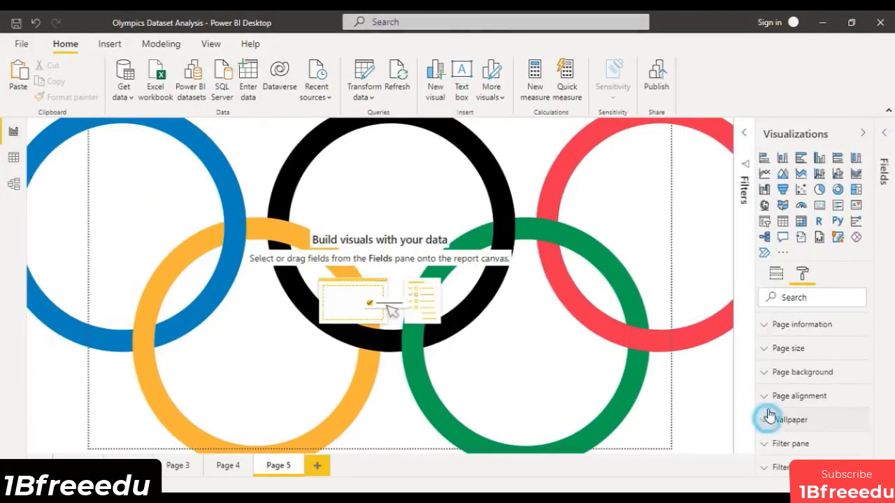
scroll(760, 331, down, 2)
scroll(805, 393, down, 1)
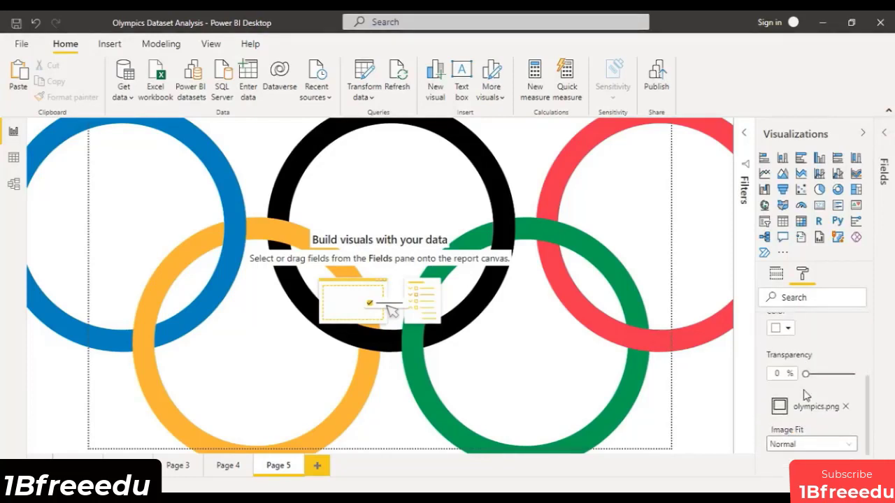
drag(806, 374, 845, 376)
double_click(778, 373)
text(95)
key(Return)
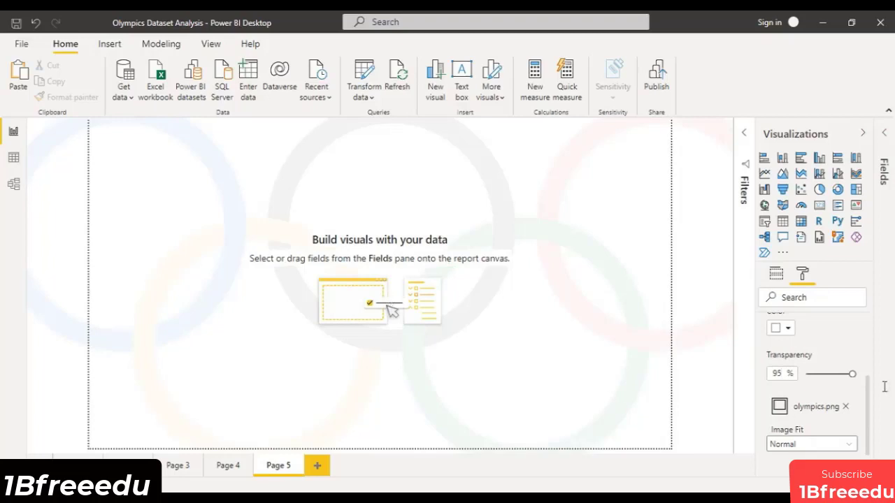
Step: Compare Fit and Fill as the wallpaper's image fit, settle on Fit, and close the wallpaper settings
click(821, 453)
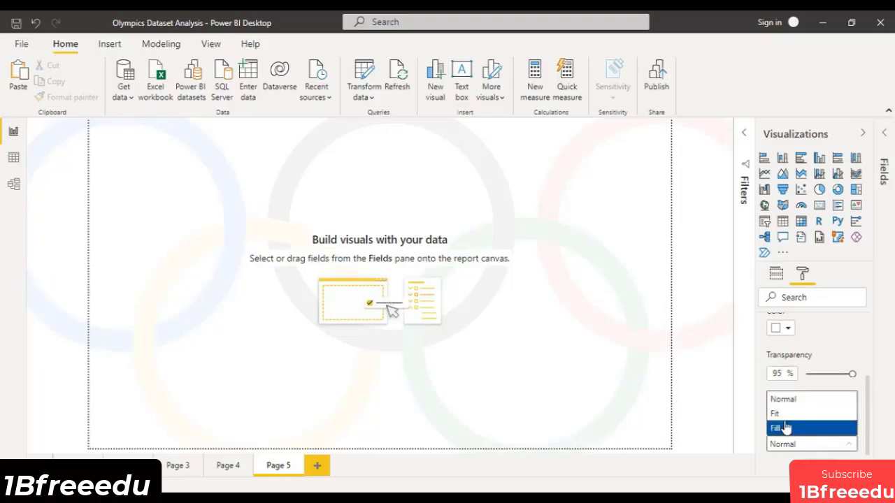
click(784, 418)
click(792, 439)
click(794, 432)
click(792, 448)
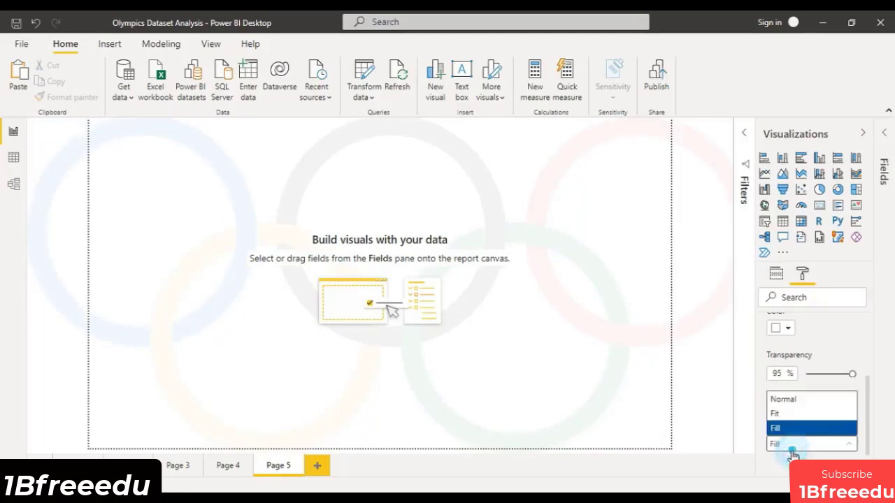
click(791, 417)
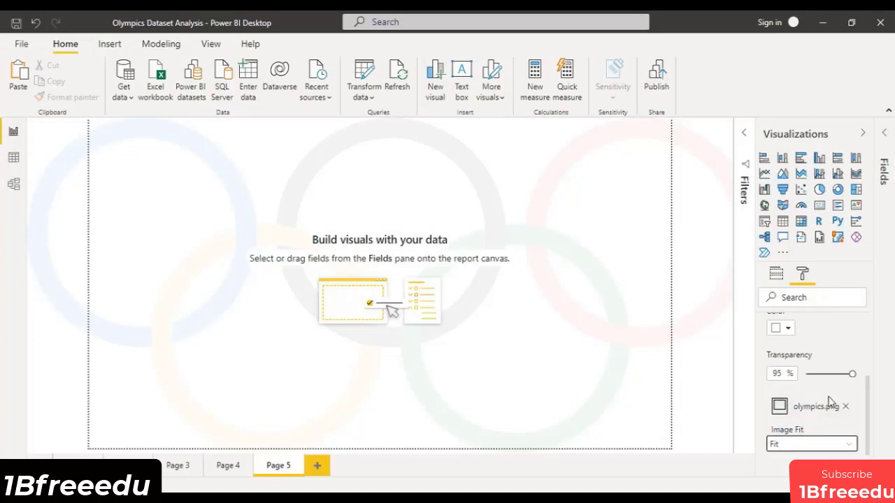
scroll(811, 399, up, 5)
click(766, 421)
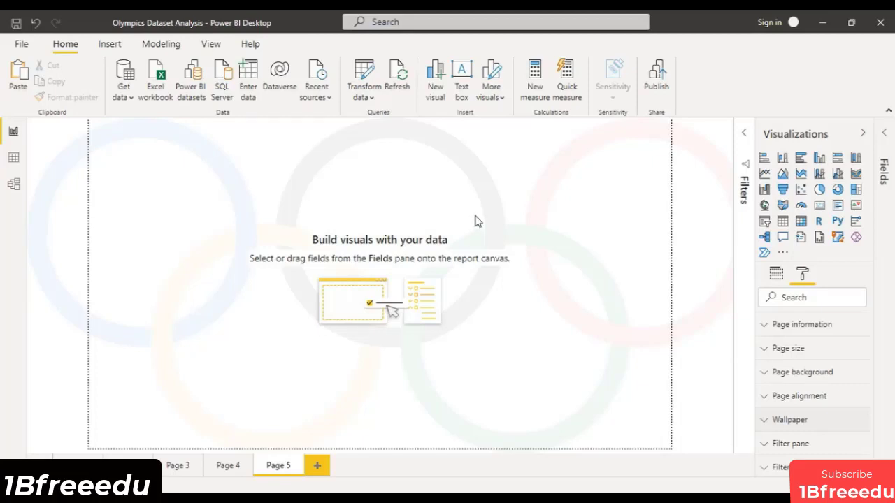
Step: Insert a rounded rectangle as a banner in the page's upper-left corner, about a third of the page wide
click(108, 44)
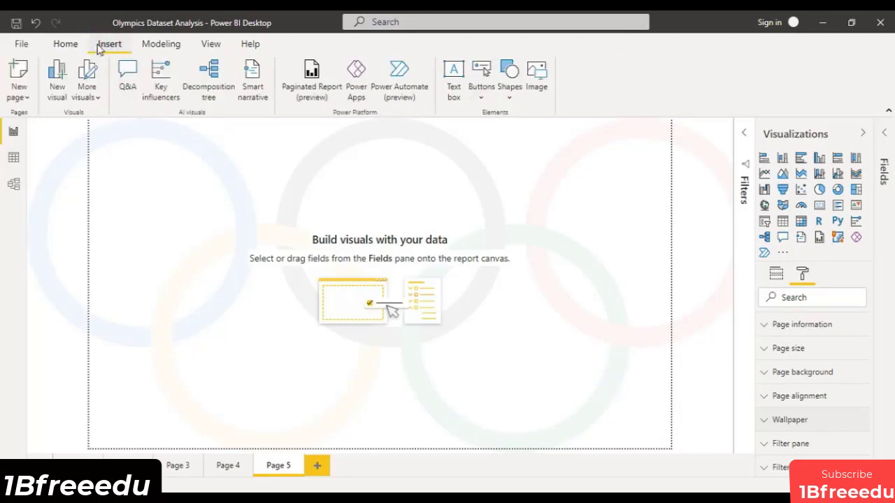
click(509, 90)
click(529, 144)
drag(219, 241, 300, 148)
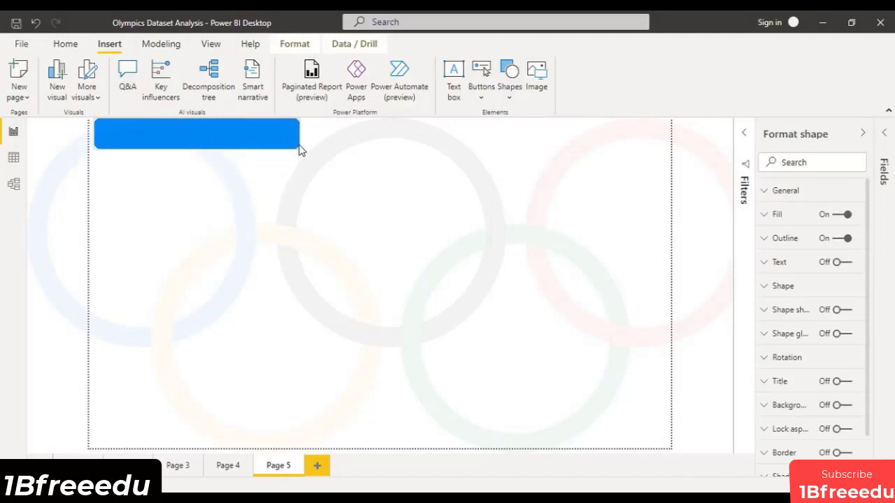
Step: Enable text on the rounded rectangle and change its fill to golden yellow
click(844, 264)
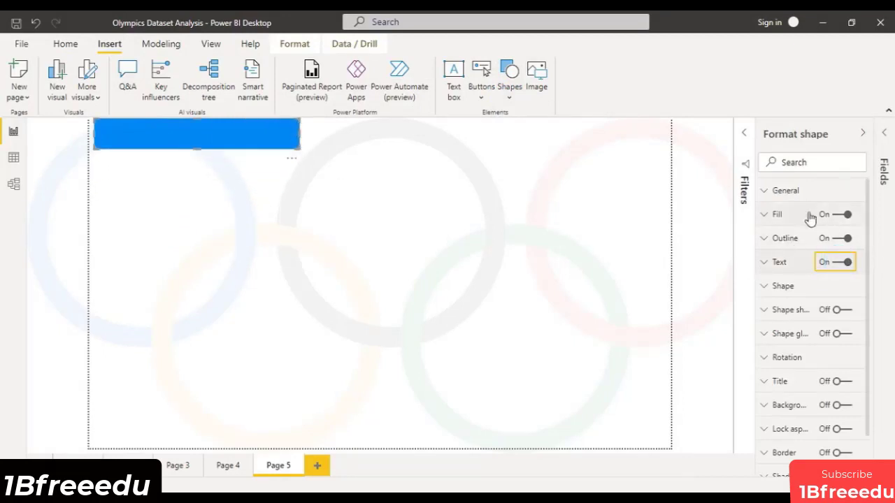
click(766, 214)
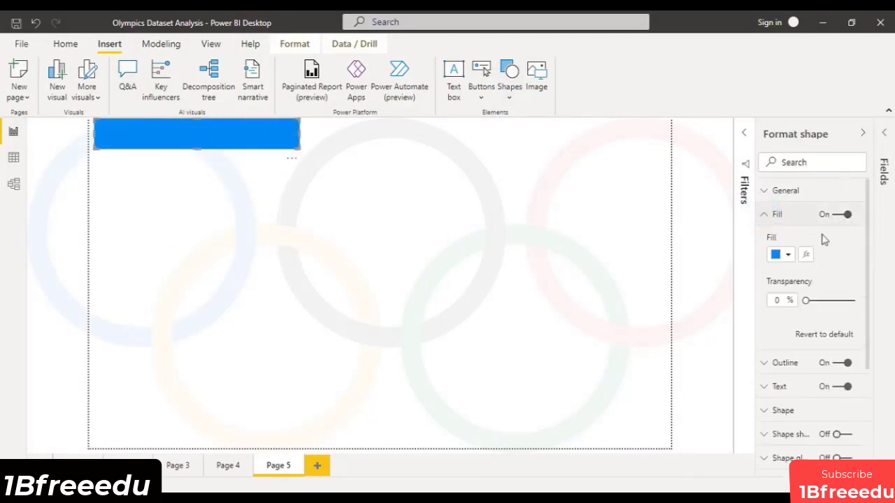
click(787, 256)
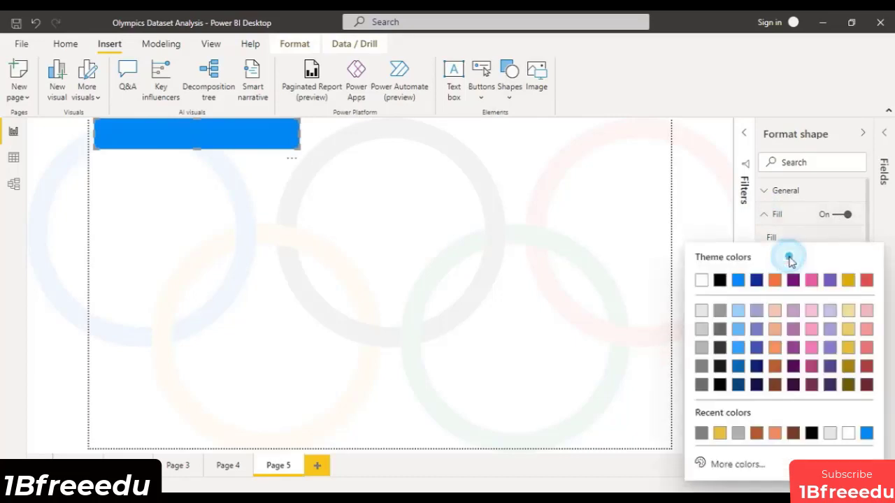
click(848, 349)
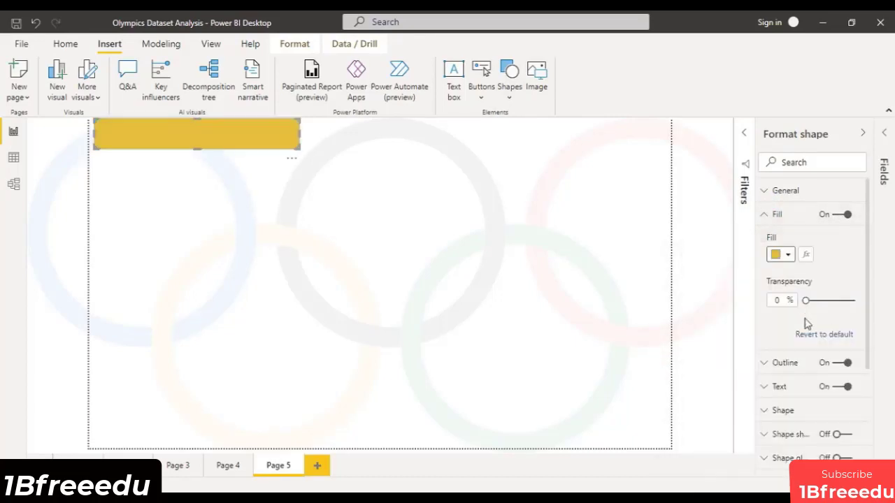
Step: Enter "Olympics Dataset Analysis" as the text of the rounded rectangle
click(762, 386)
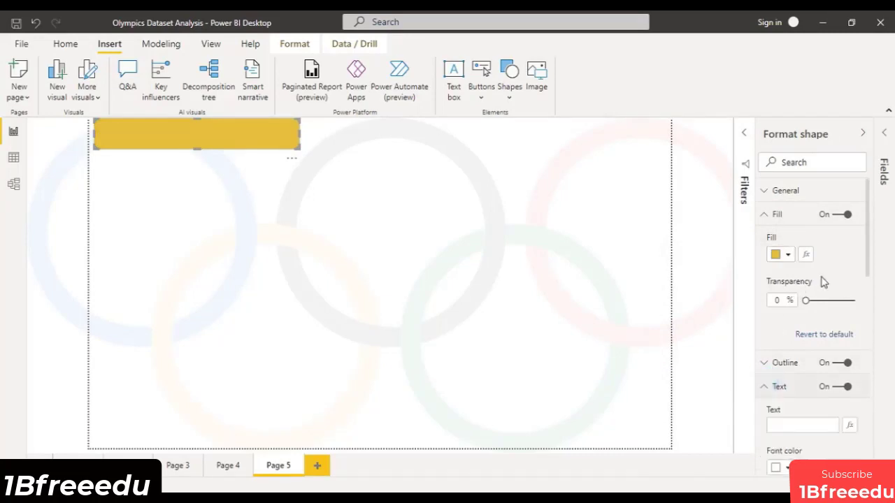
scroll(823, 281, down, 1)
click(807, 360)
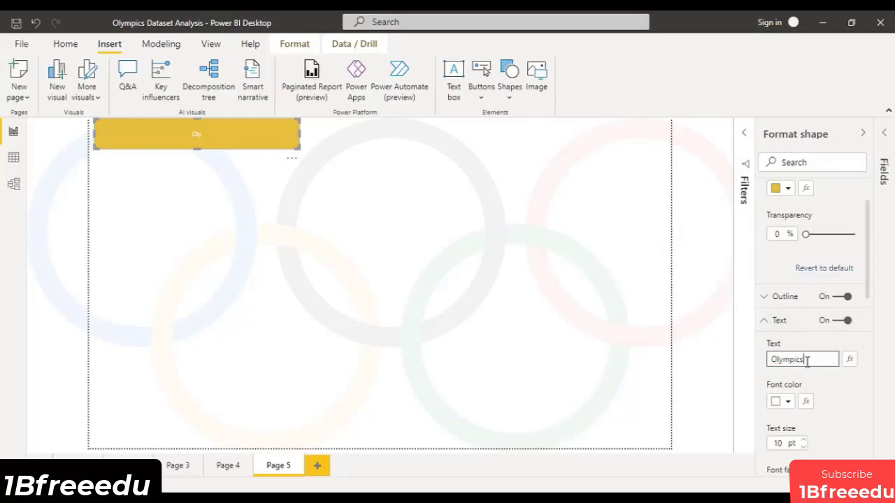
text(Dataset Analysis)
double_click(804, 360)
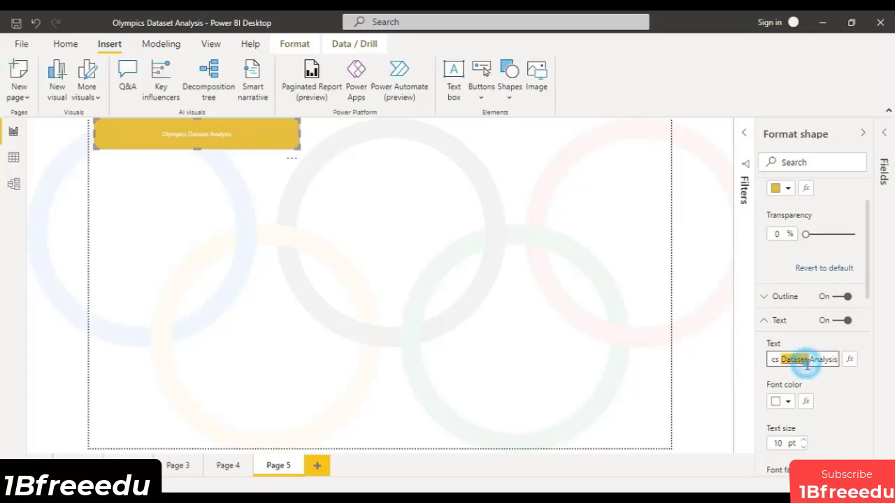
Step: Format the banner text as black at 19 pt and shrink the rectangle closely around it
click(789, 403)
click(812, 341)
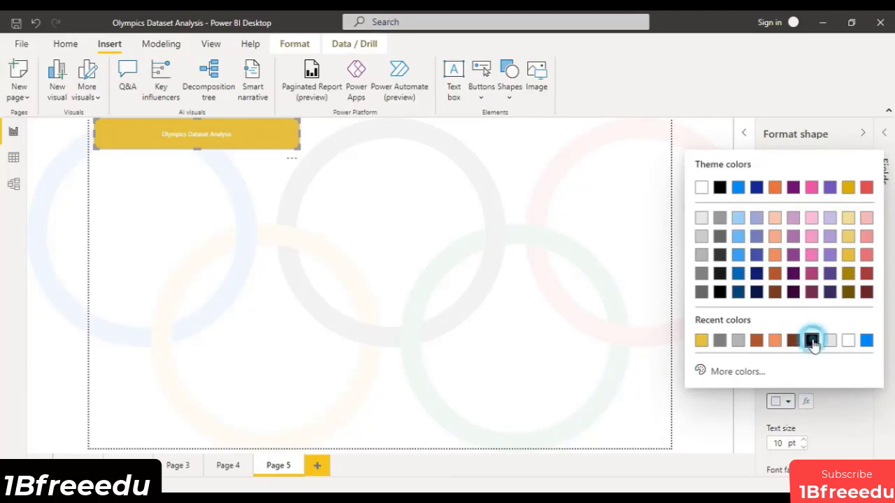
click(804, 440)
click(804, 440)
click(804, 440)
click(804, 440)
click(804, 440)
click(804, 440)
click(804, 440)
click(804, 440)
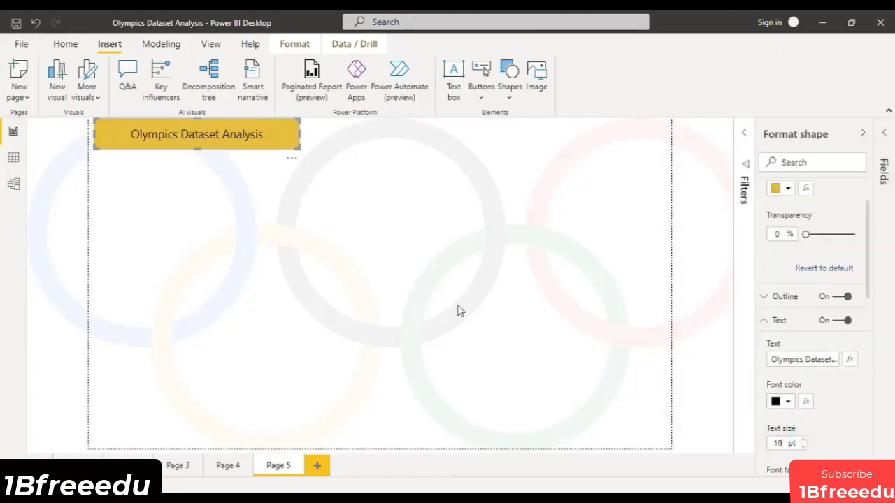
drag(296, 148, 250, 139)
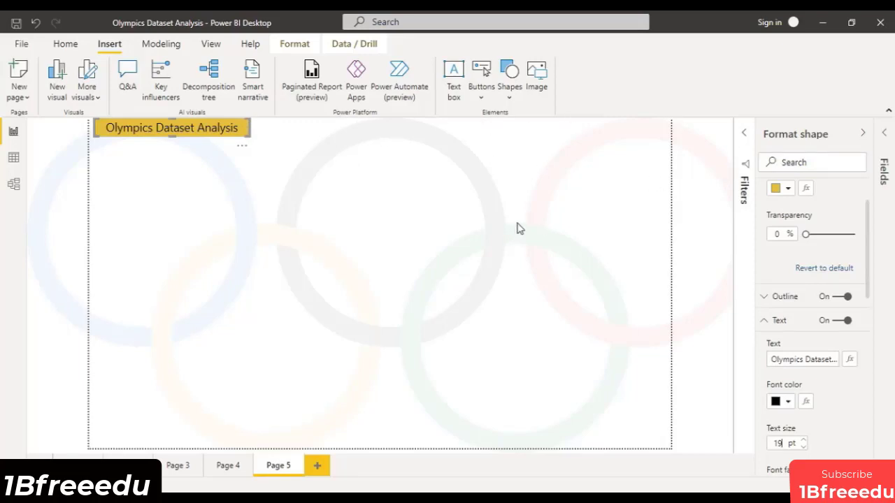
click(412, 492)
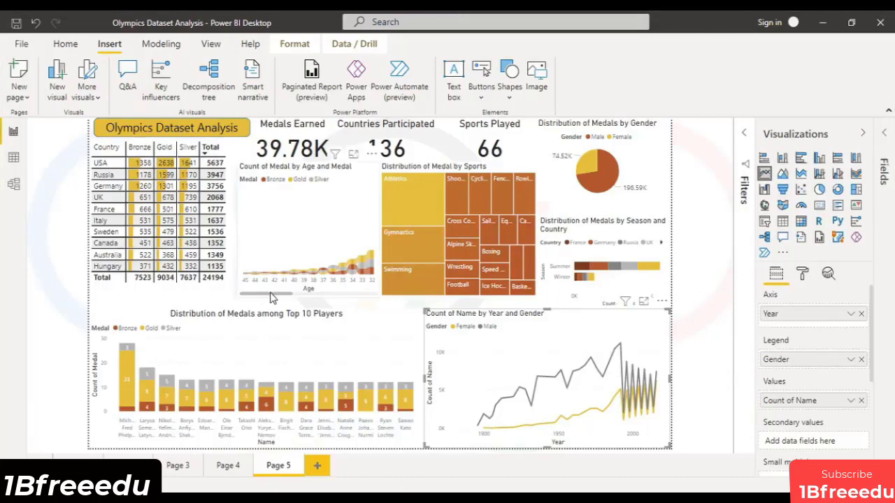
Step: Extend the medals-by-age ribbon chart down to the top of the players chart and show its age range from 31 to 18
click(310, 295)
mouse_move(305, 294)
mouse_down()
mouse_move(334, 298)
mouse_move(321, 298)
mouse_up()
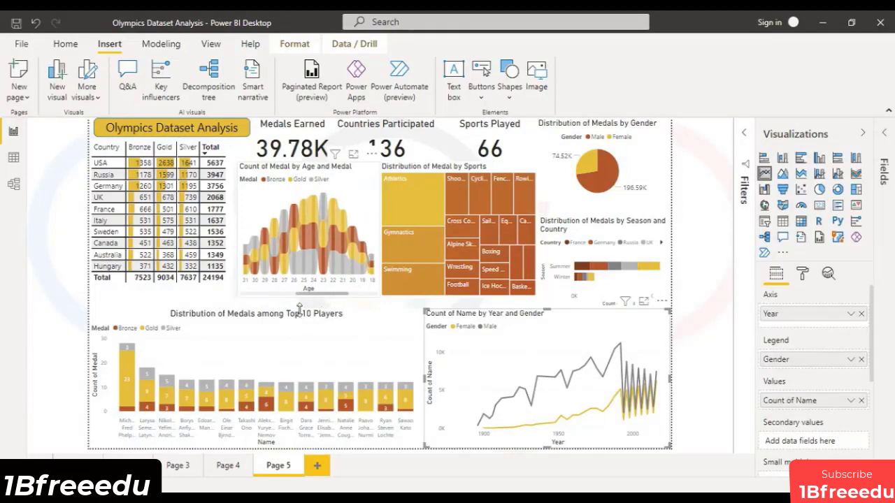
click(303, 302)
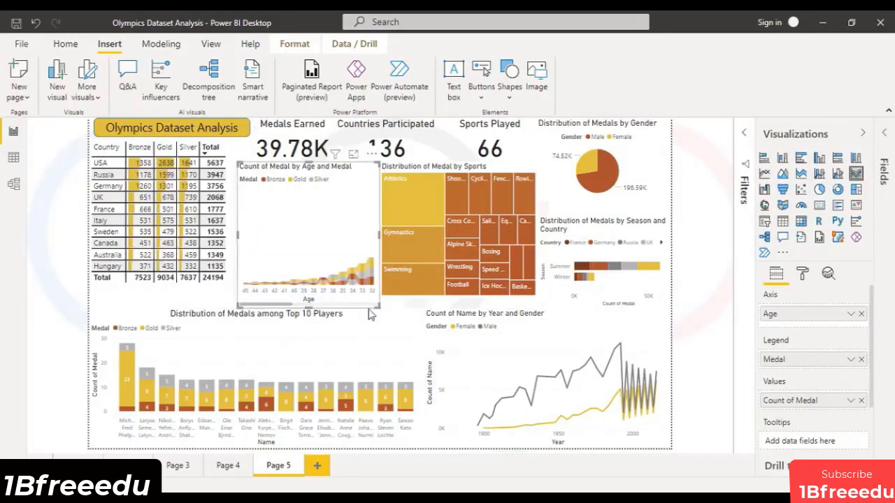
drag(280, 303, 352, 316)
mouse_move(351, 310)
mouse_down()
mouse_move(336, 311)
mouse_move(343, 309)
mouse_up()
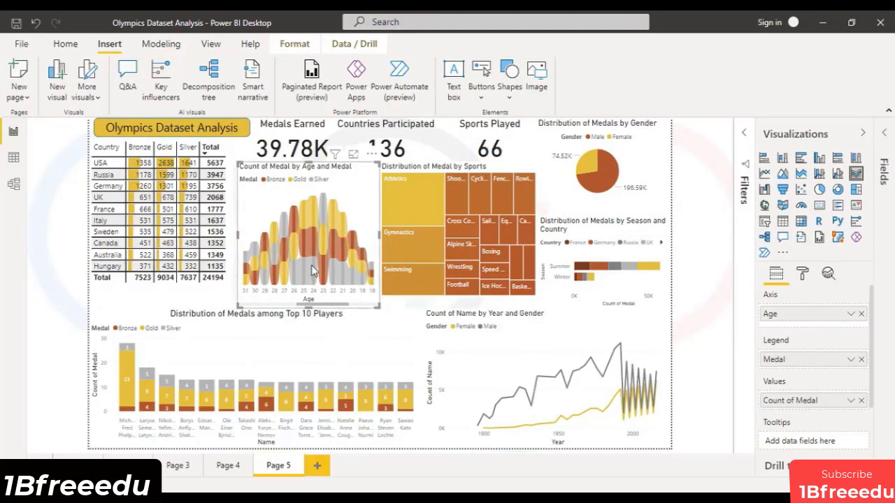
mouse_move(313, 272)
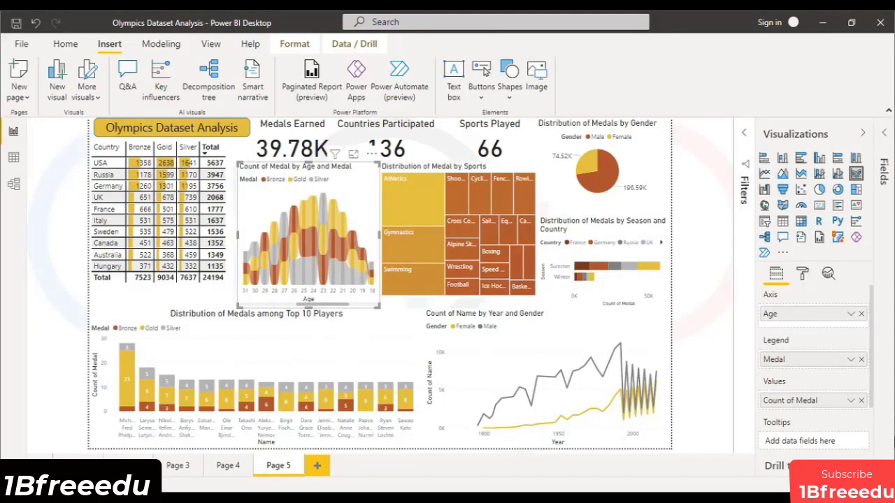
click(21, 224)
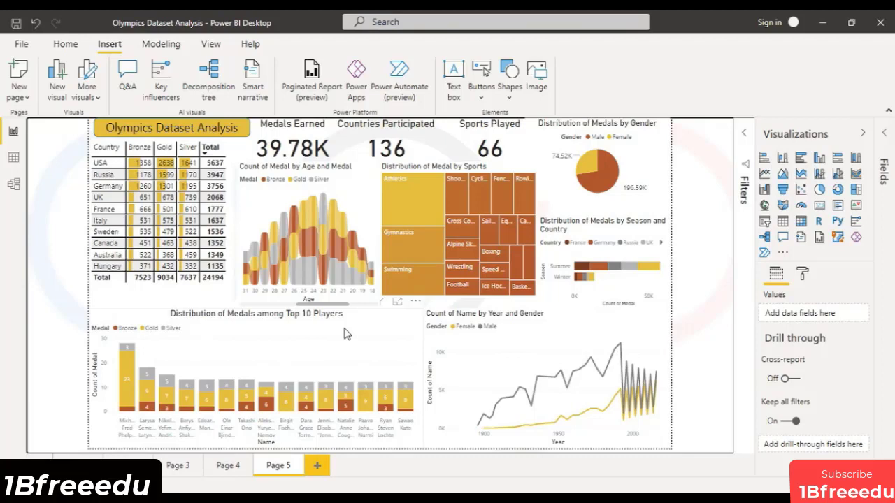
key(ctrl+a)
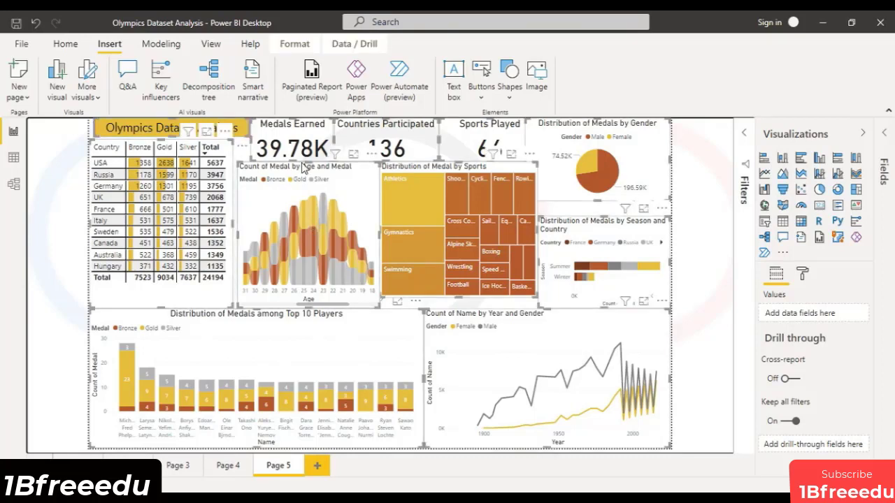
ctrl+click(106, 127)
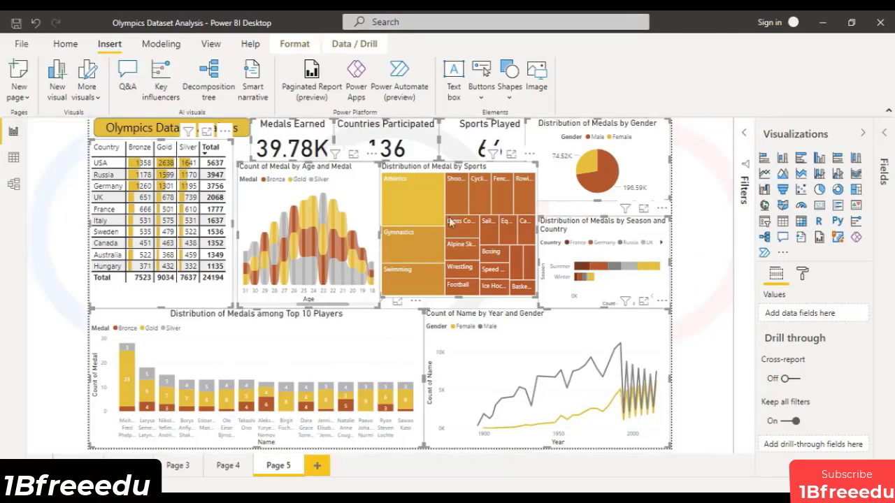
click(803, 274)
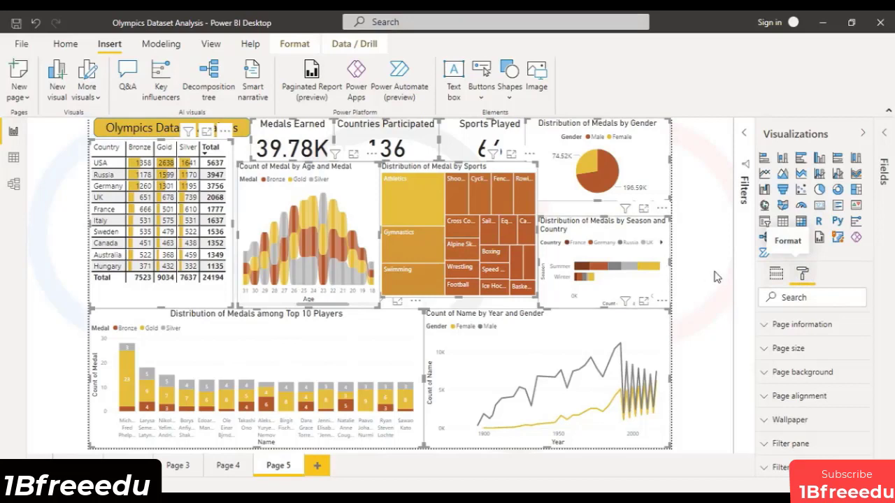
click(687, 311)
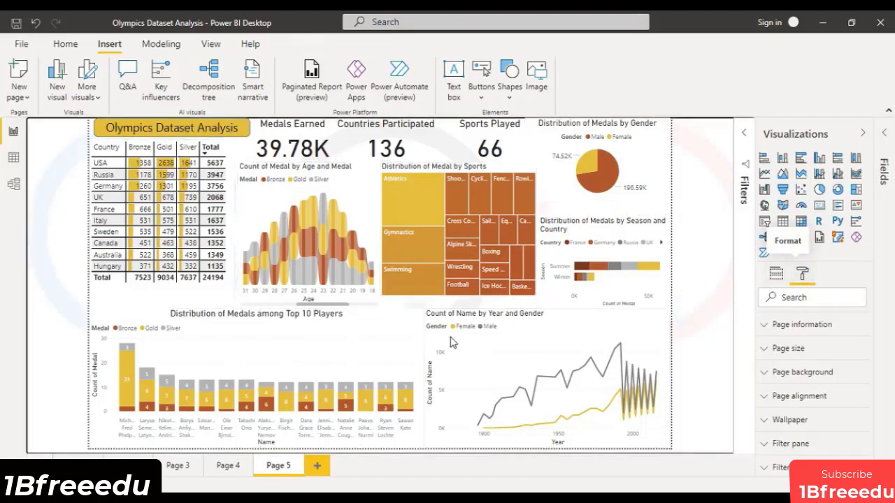
mouse_move(454, 347)
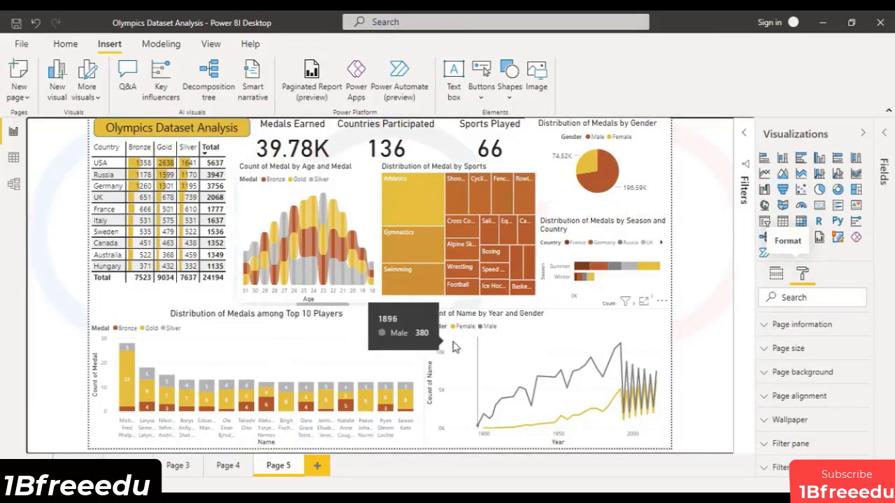
key(ctrl+a)
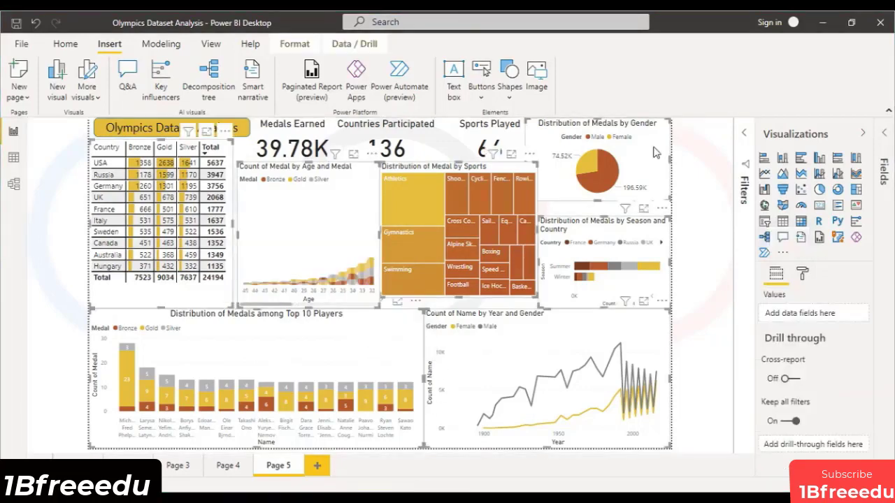
click(805, 276)
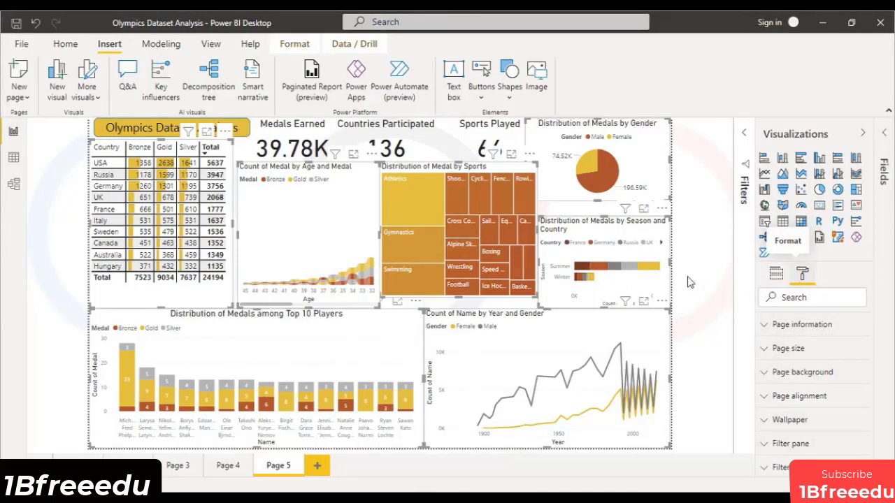
click(693, 252)
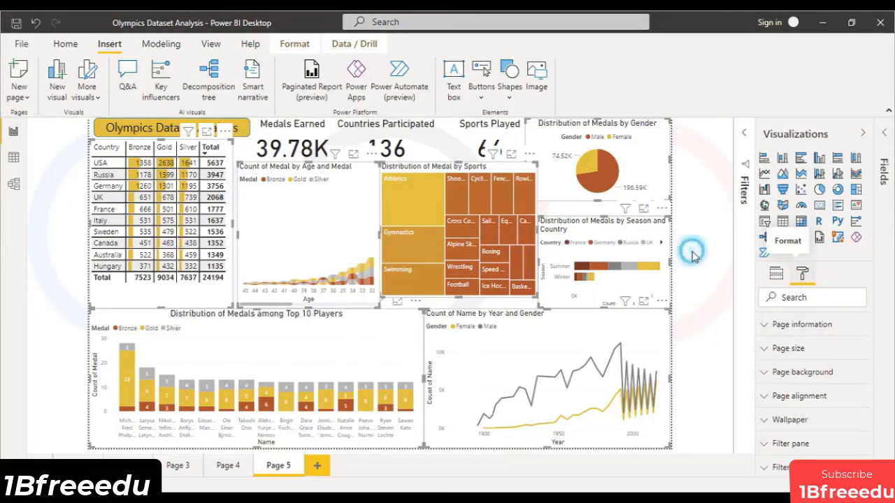
Step: Turn off the background of the Distribution of Medals by Gender pie chart
click(650, 154)
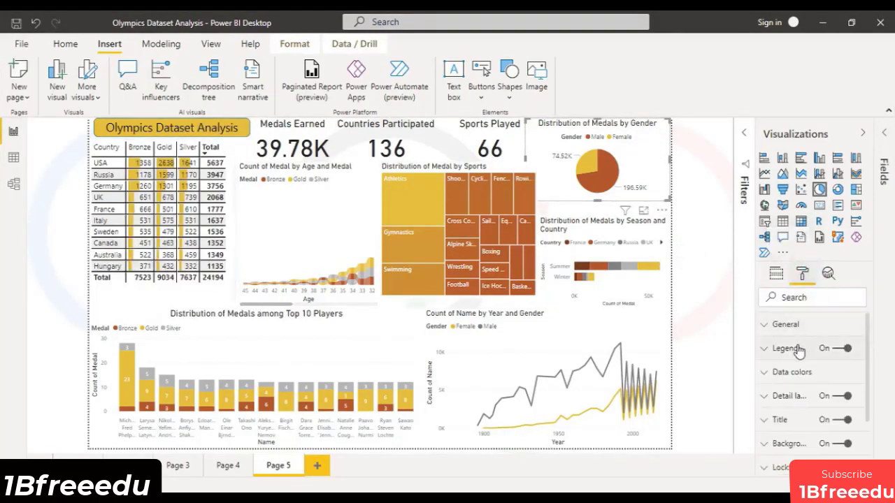
scroll(801, 357, down, 2)
click(848, 378)
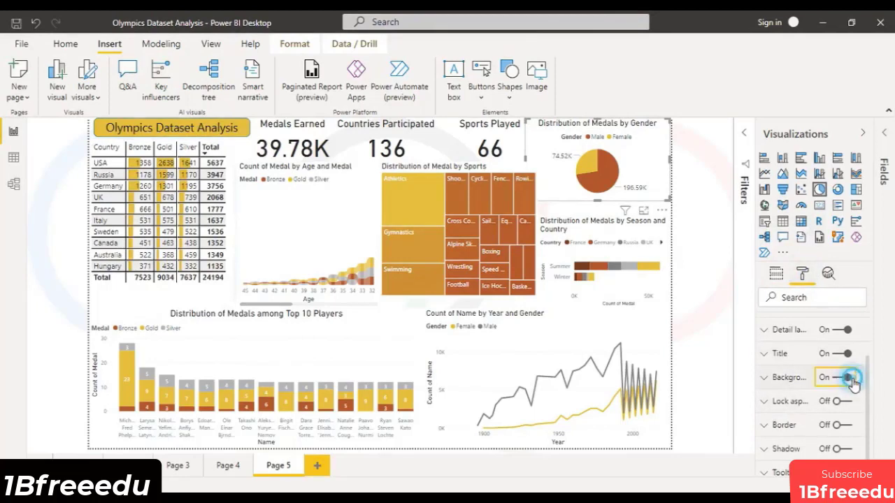
click(847, 378)
click(688, 159)
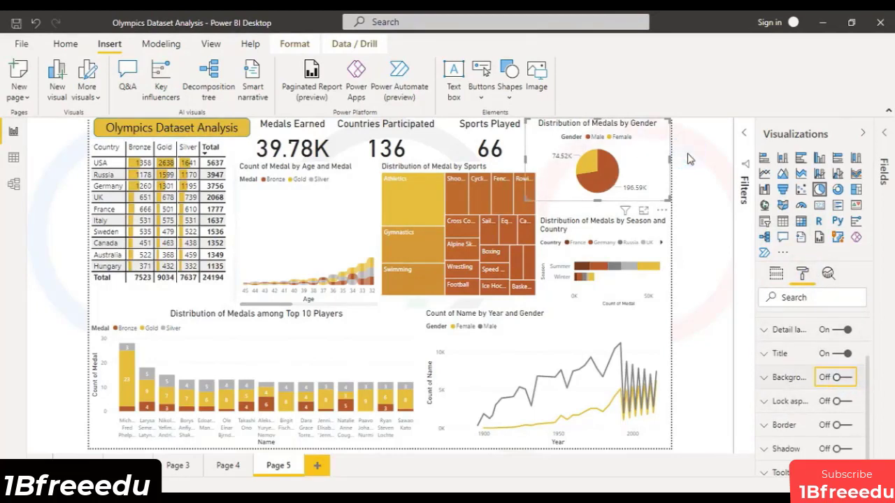